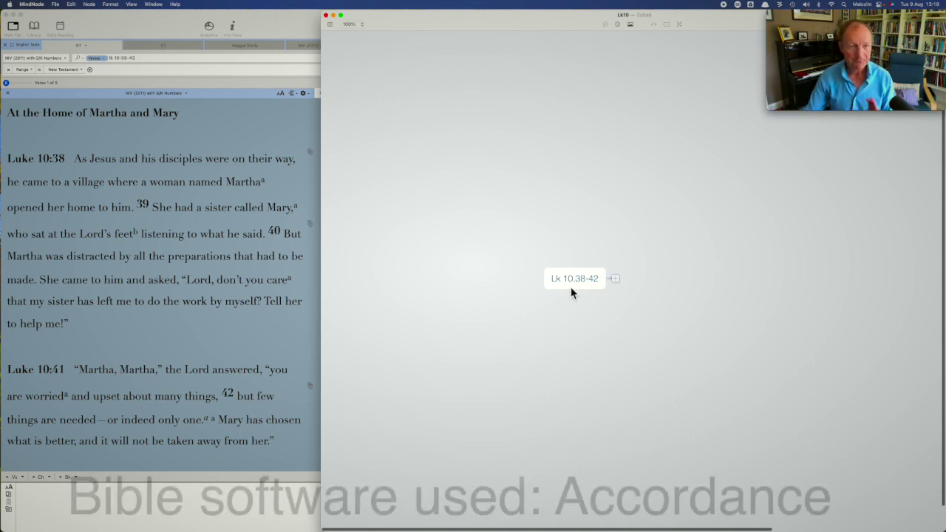
# - Add a 'Who' child branch to the Lk 10.38-42 root node
pyautogui.moveTo(229, 240)
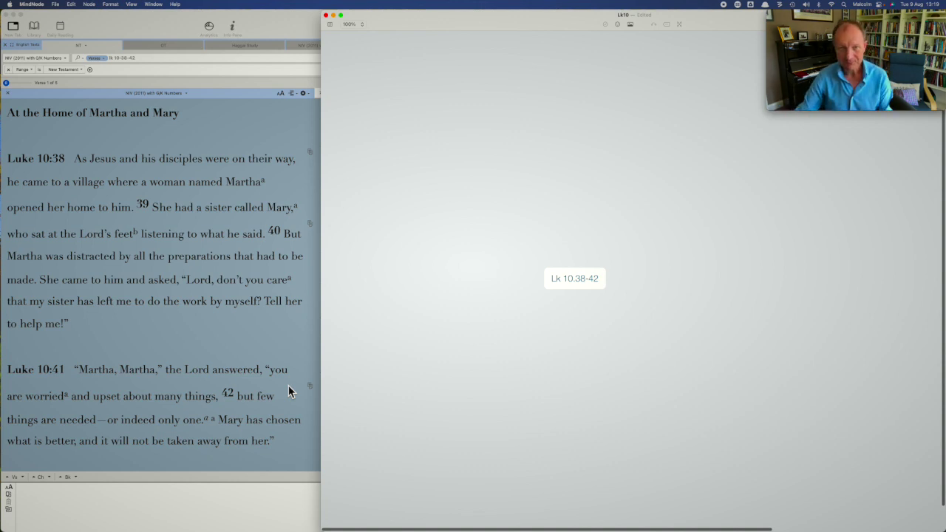
pyautogui.click(575, 286)
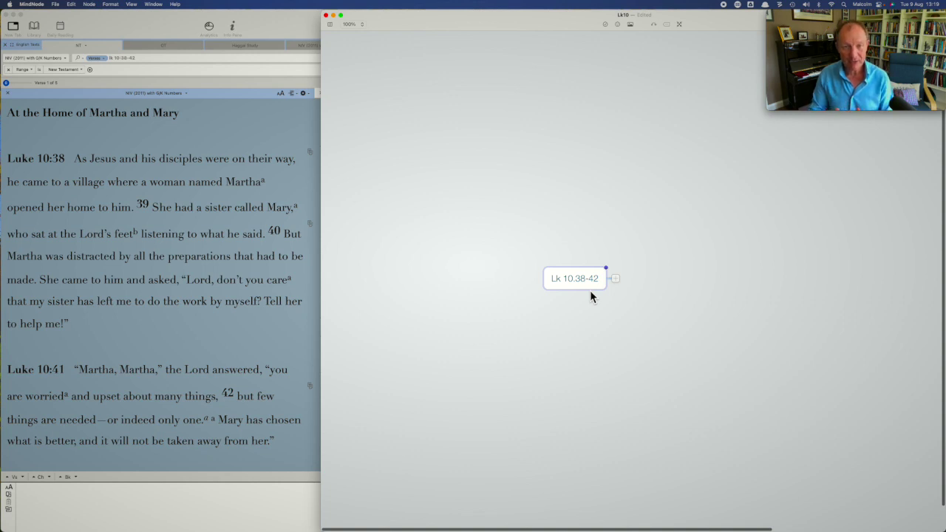
pyautogui.press('Tab')
pyautogui.write('Who')
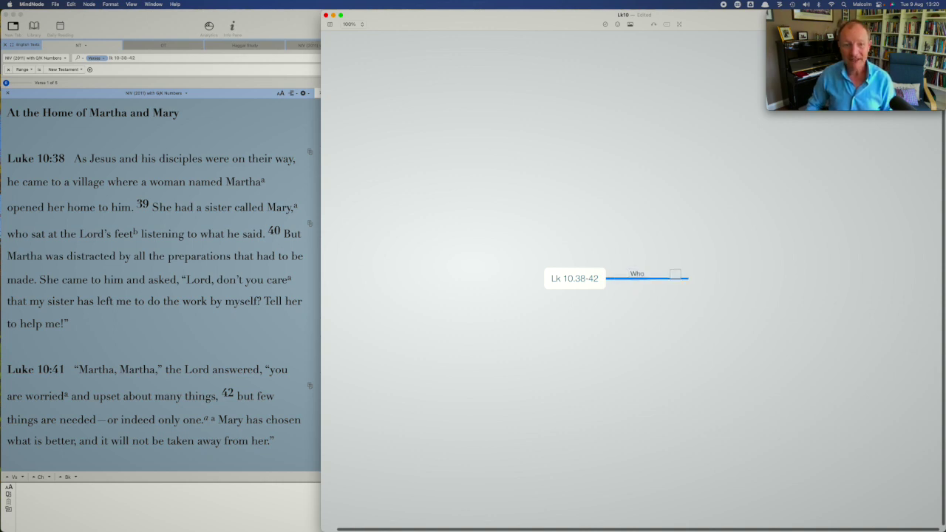
pyautogui.write('Jesus')
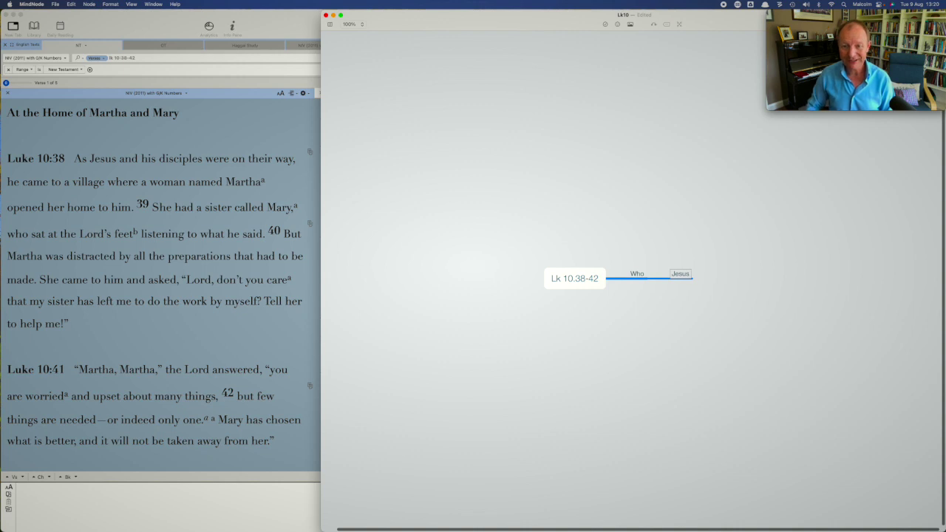
pyautogui.press('Return')
# - List Disciples, Jesus, Martha and Mary as entries under the Who branch
pyautogui.write('Disciples')
pyautogui.press('Return')
pyautogui.press('Return')
pyautogui.write('Jesus')
pyautogui.press('Return')
pyautogui.press('Return')
pyautogui.write('Martha')
pyautogui.press('Return')
pyautogui.press('Return')
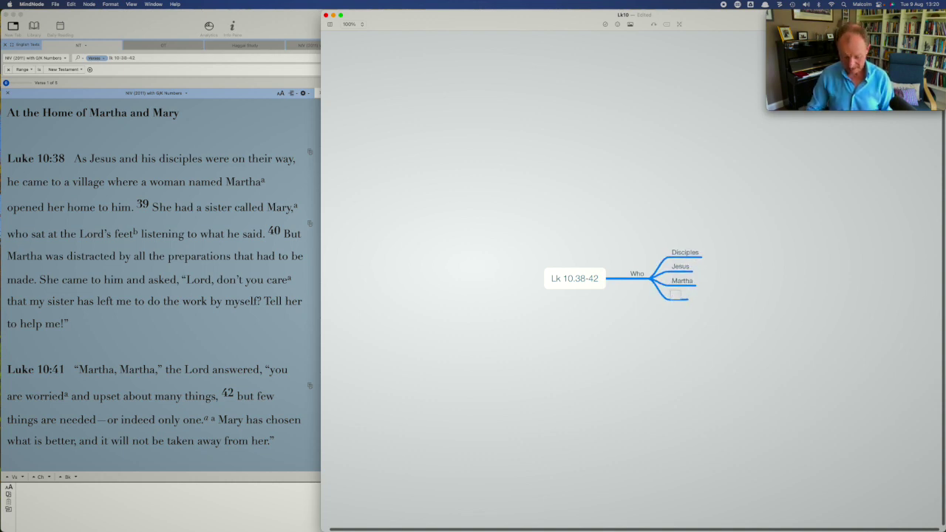
pyautogui.write('Mary')
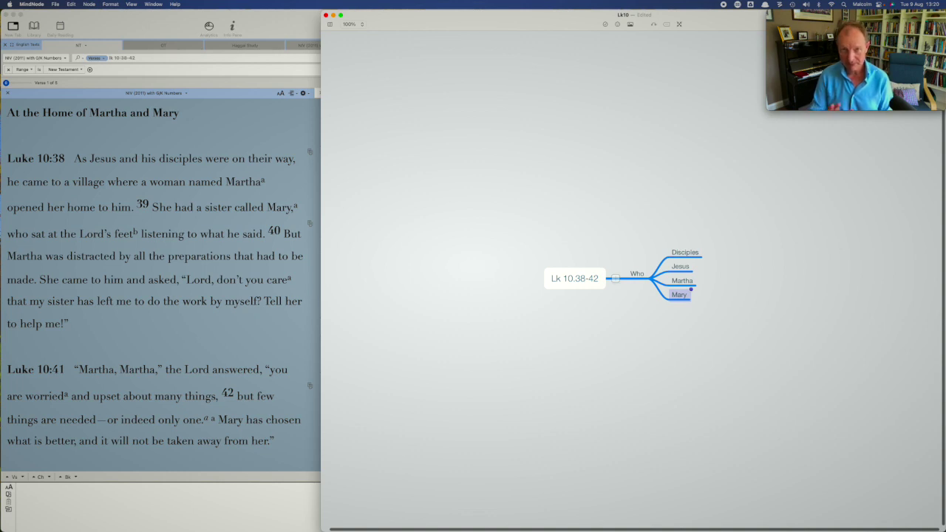
pyautogui.click(637, 273)
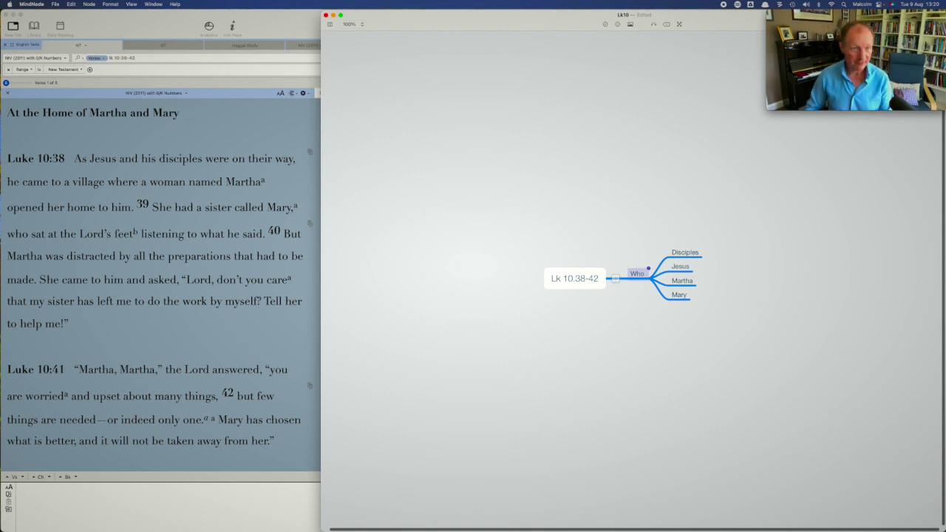
# - Add a 'Where' branch below Who with a 'road' child entry
pyautogui.press('Return')
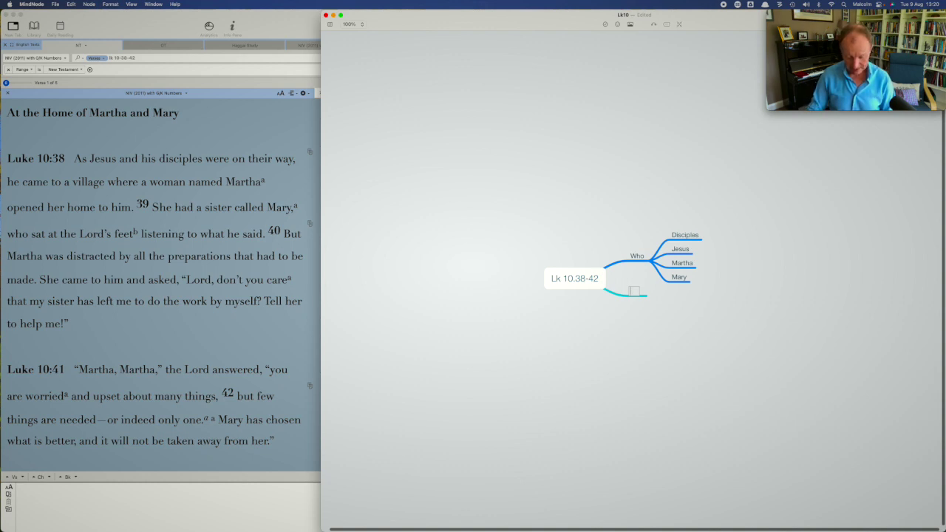
pyautogui.write('Where')
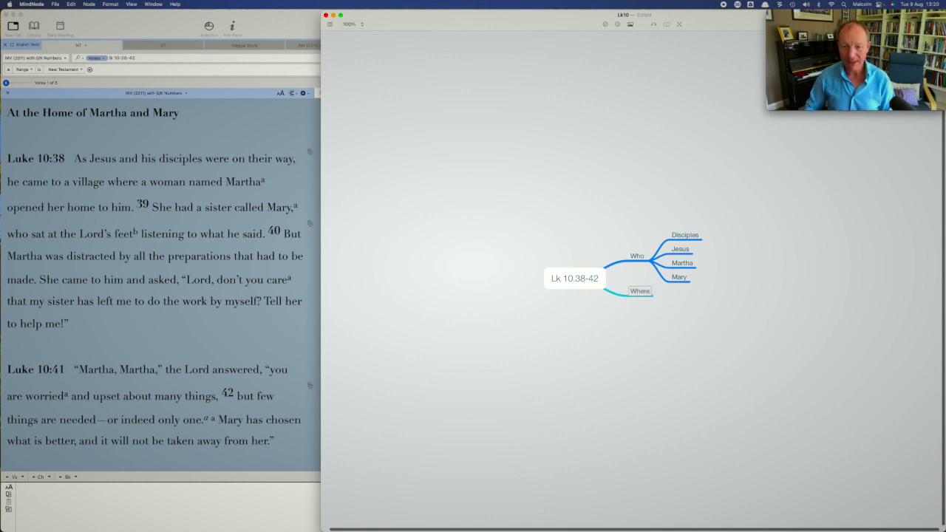
pyautogui.press('Return')
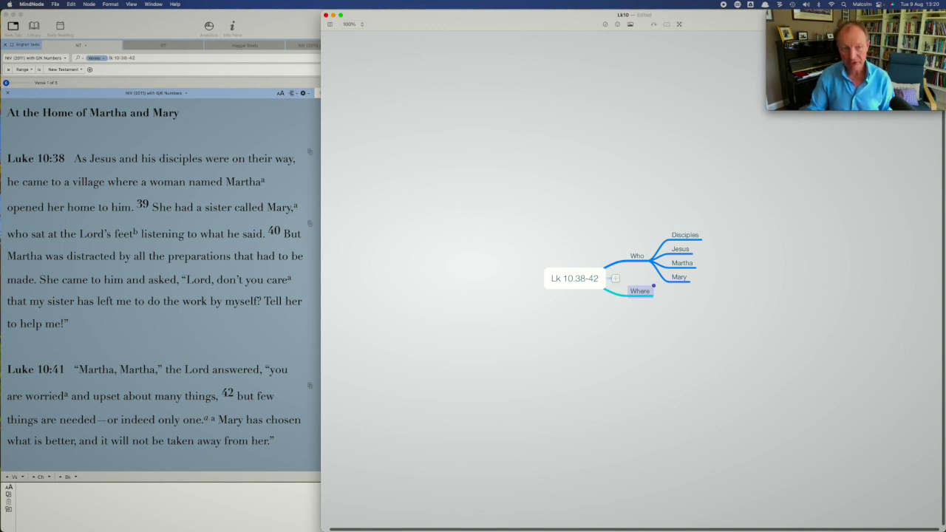
pyautogui.press('Tab')
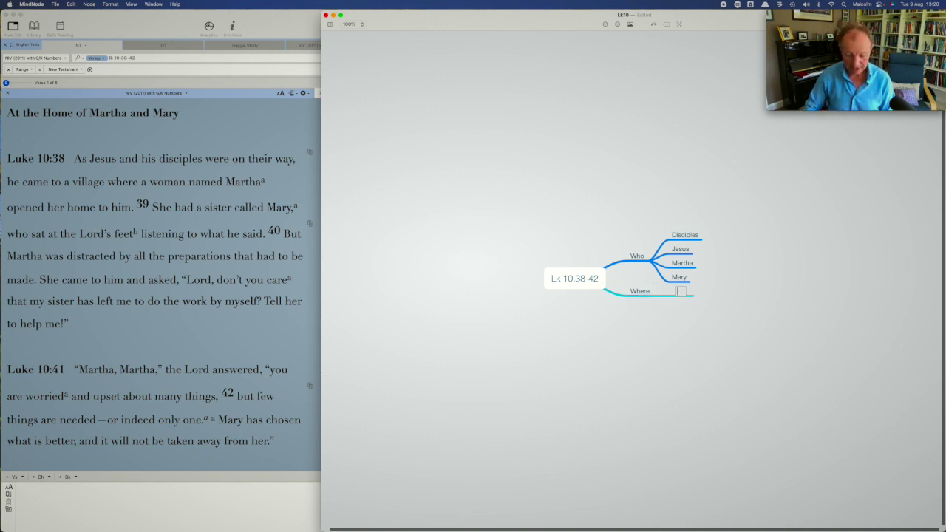
pyautogui.write('road')
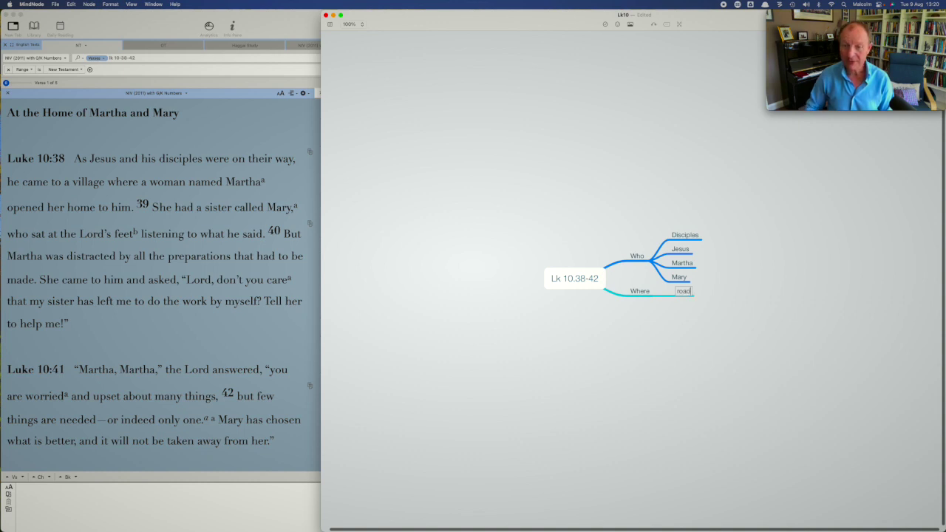
pyautogui.press('Return')
# - Give road the child entries 'to where?' and 'from where?'
pyautogui.press('Tab')
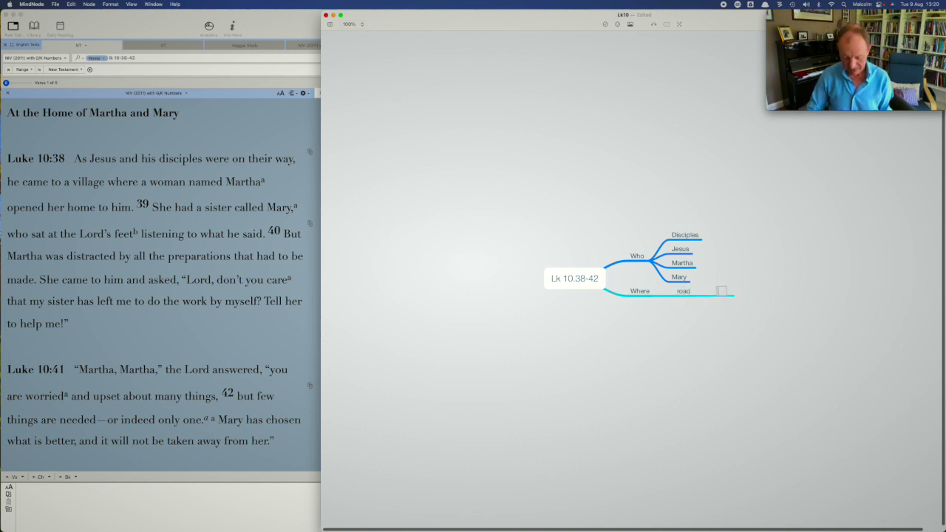
pyautogui.write('to where')
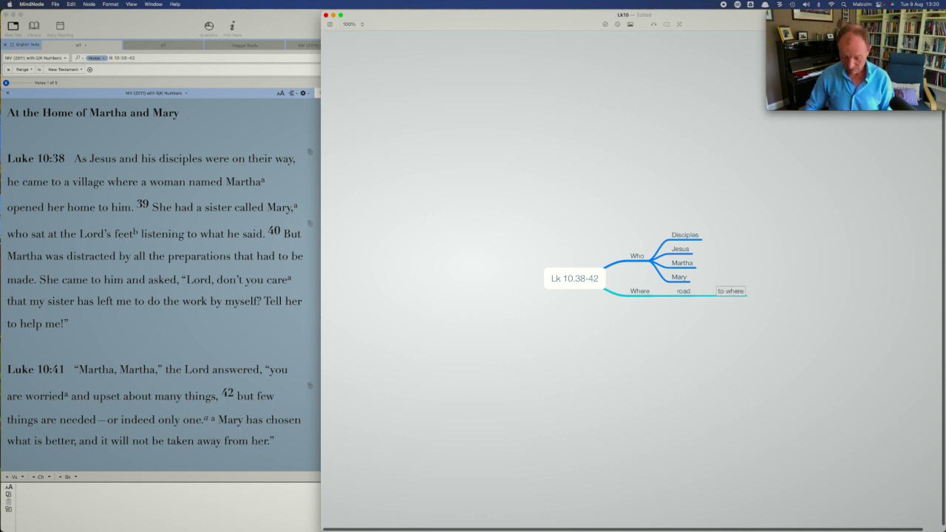
pyautogui.write('?')
pyautogui.press('Return')
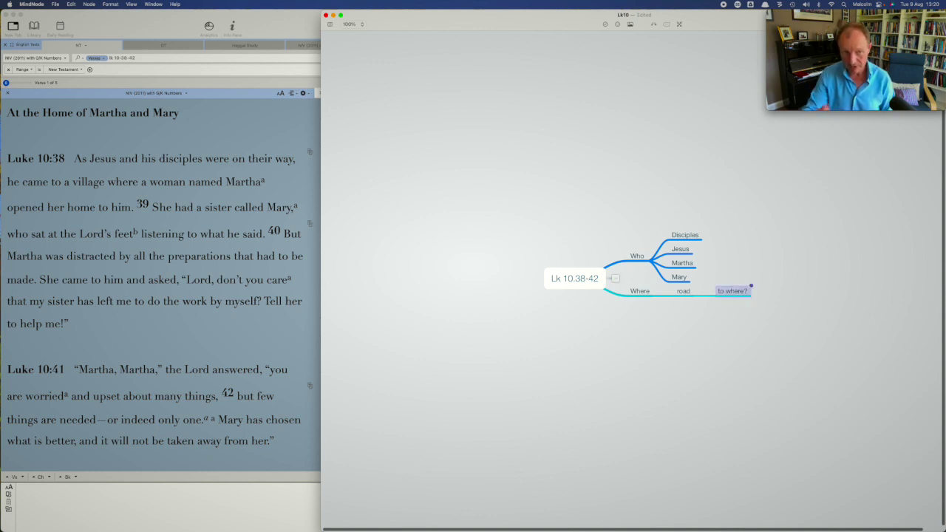
pyautogui.press('Return')
pyautogui.write('from where?')
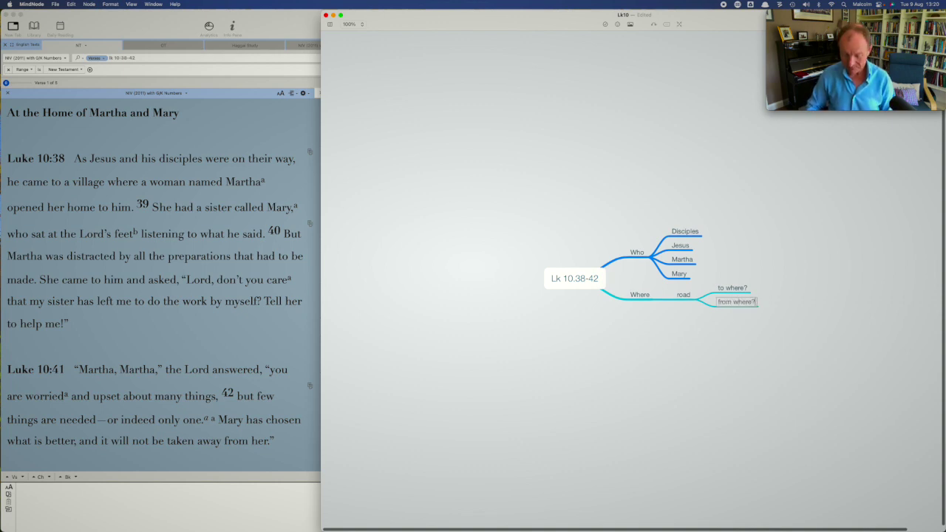
pyautogui.press('Return')
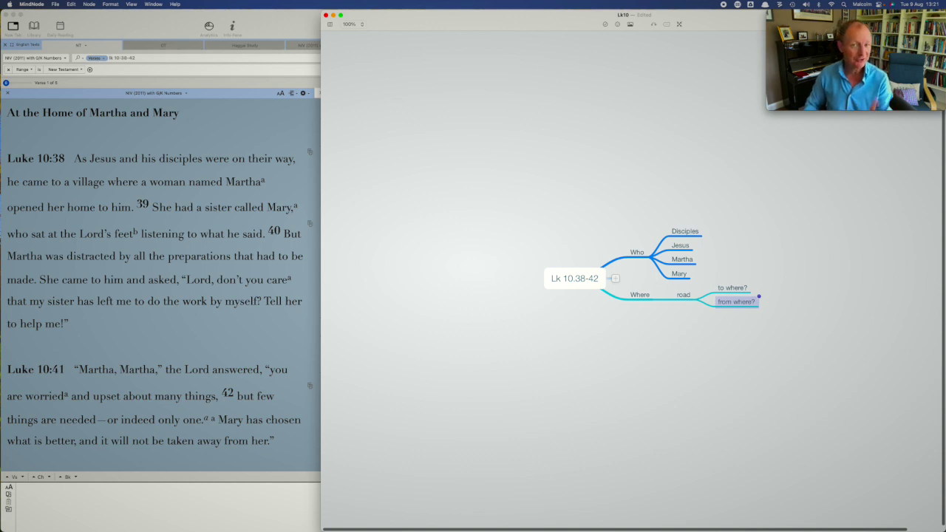
# - Add 'village' below road, with children 'name?' and 'Where?'
pyautogui.click(683, 295)
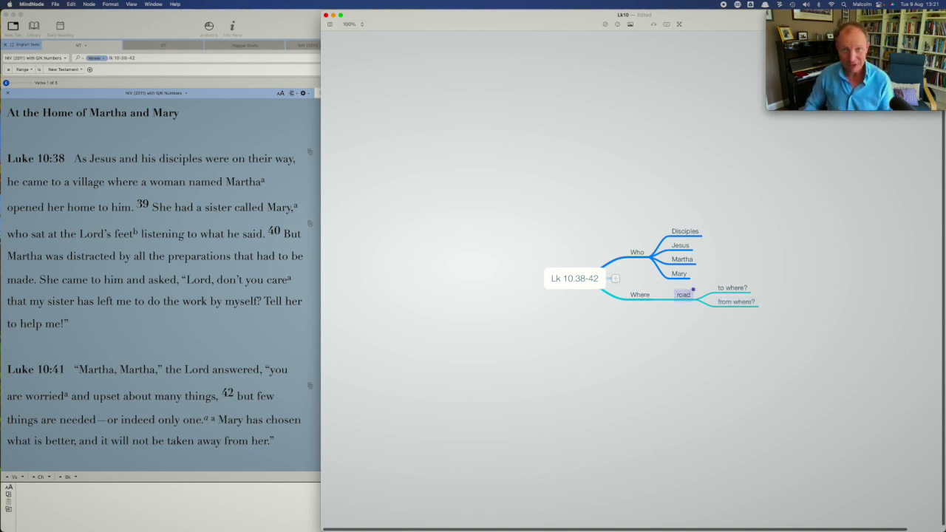
pyautogui.press('Return')
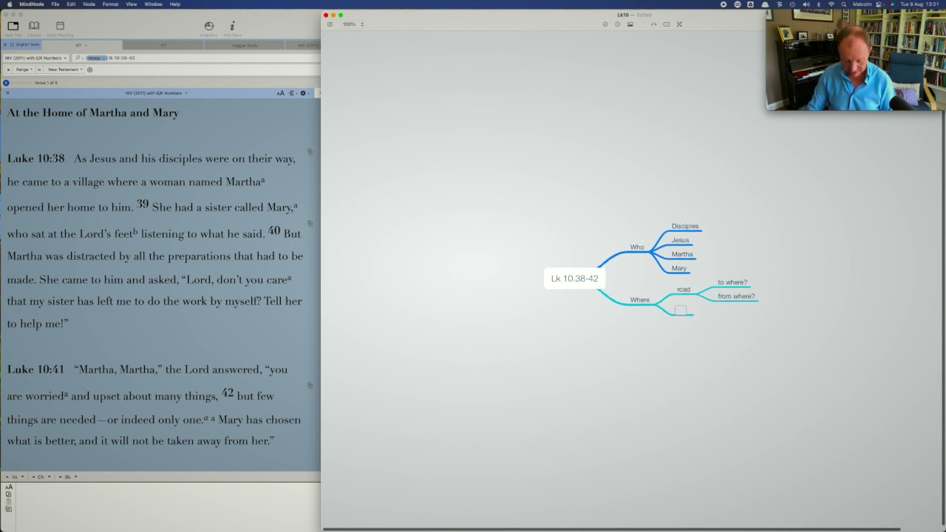
pyautogui.write('village')
pyautogui.press('Return')
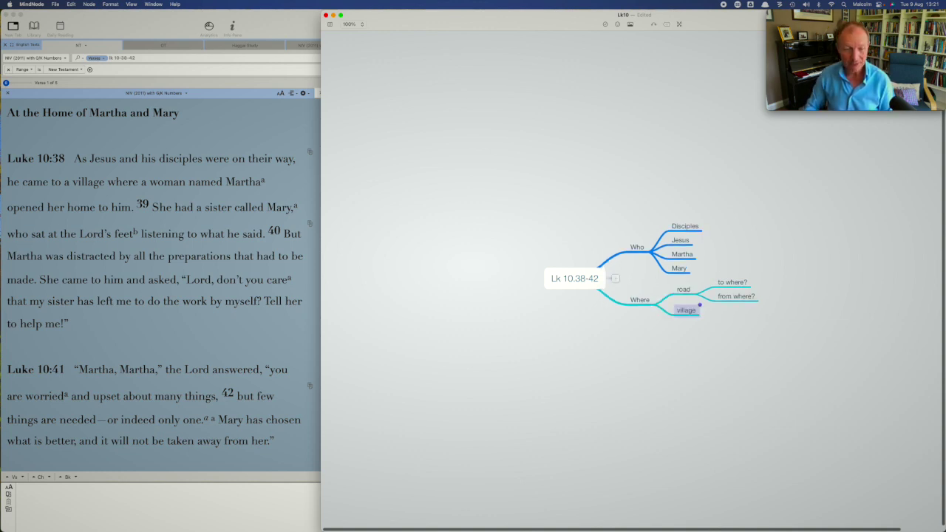
pyautogui.press('Tab')
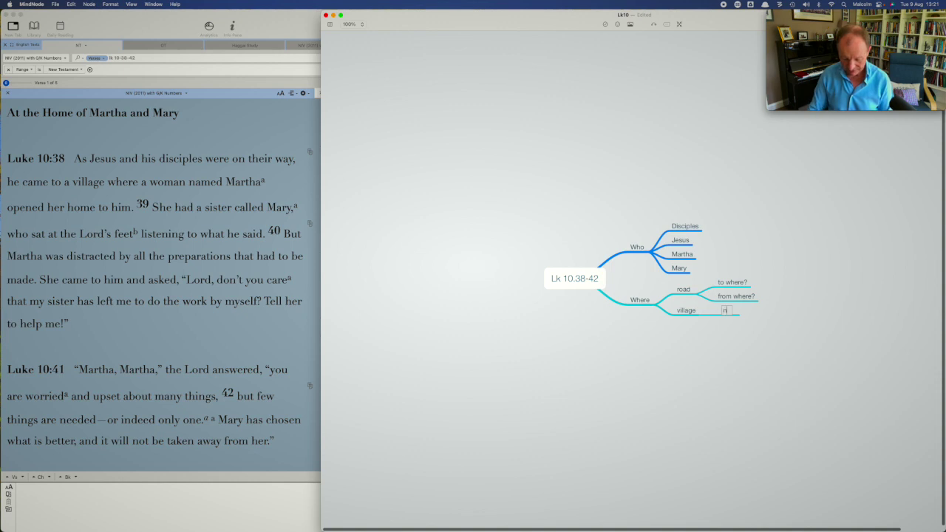
pyautogui.write('name?')
pyautogui.press('Return')
pyautogui.press('Return')
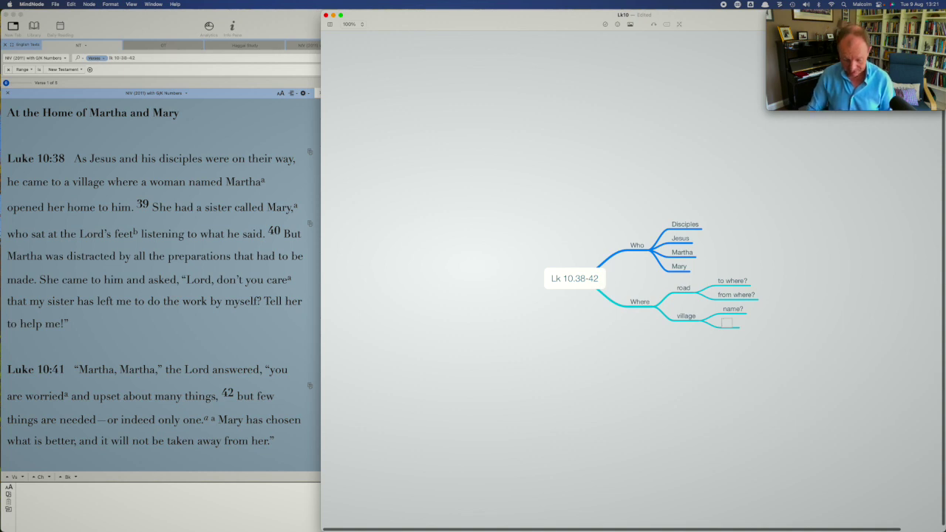
pyautogui.write('Where?')
pyautogui.press('Return')
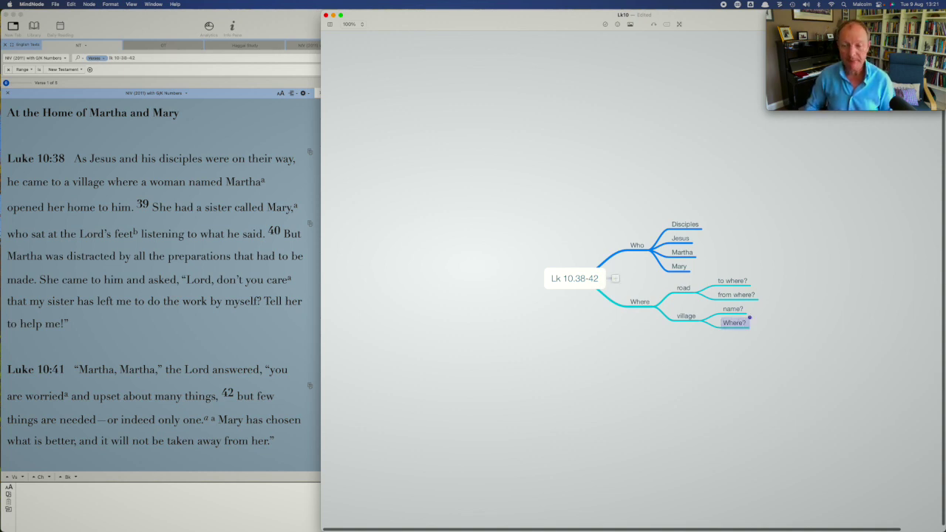
# - Add a 'Martha' home' entry below village, correcting its stray letter
pyautogui.click(686, 316)
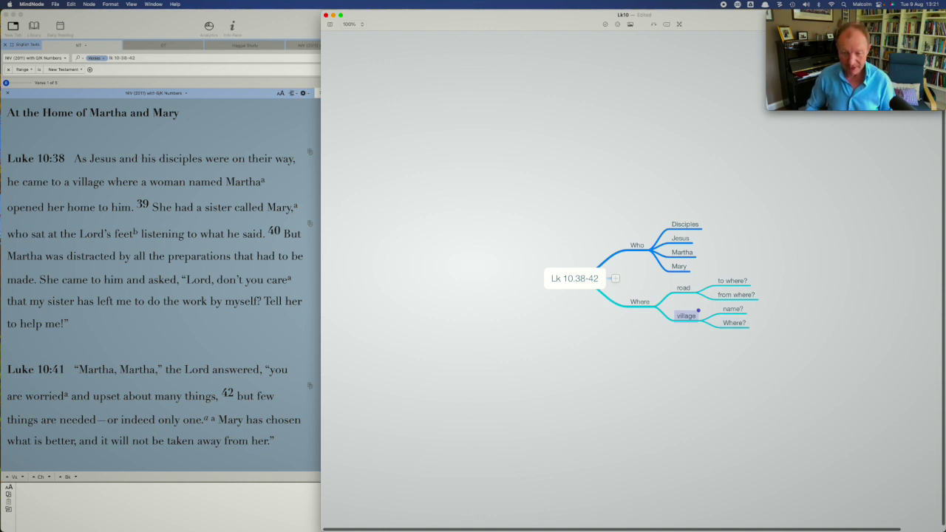
pyautogui.press('Return')
pyautogui.write("Martha' shome")
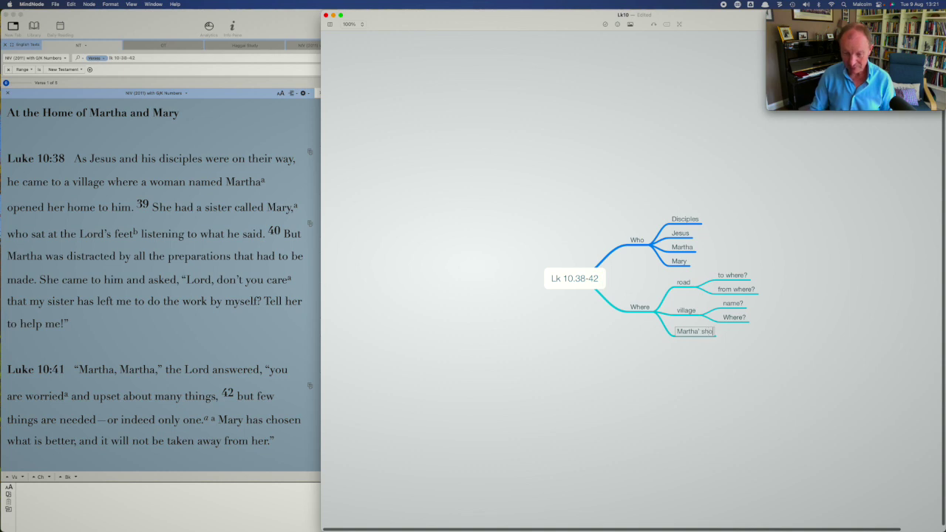
pyautogui.press('Return')
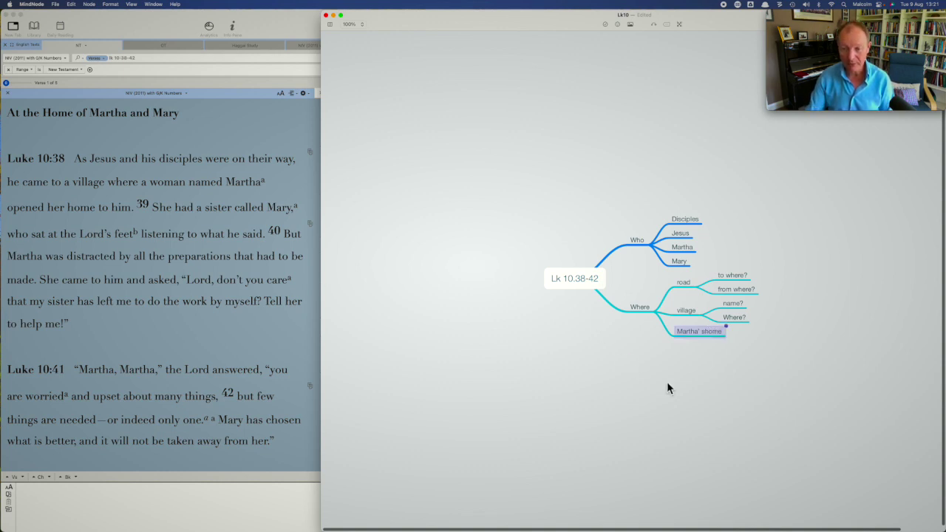
pyautogui.click(703, 331)
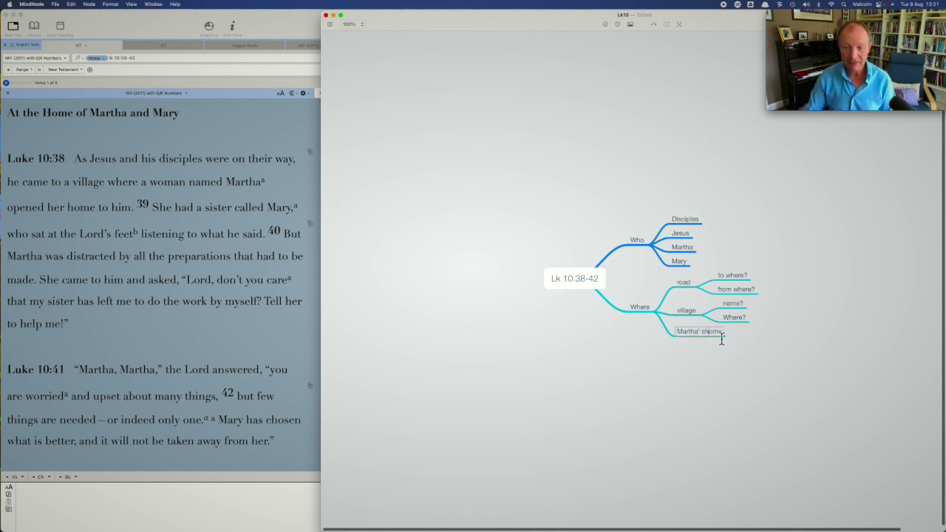
pyautogui.press('BackSpace')
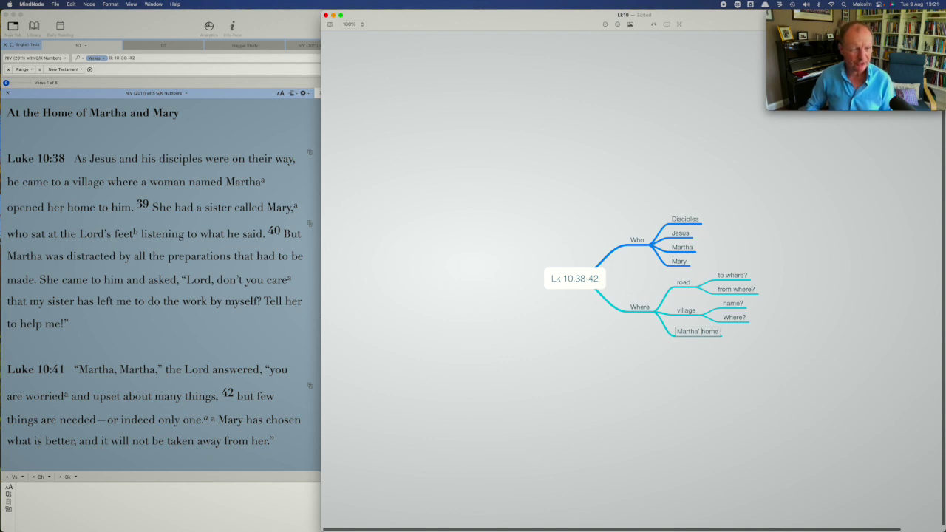
pyautogui.press('Return')
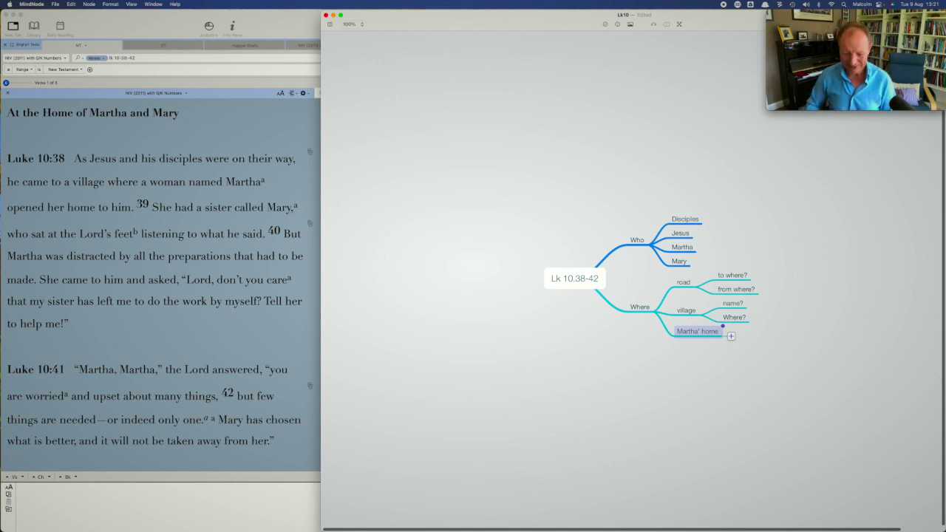
# - Give Martha' home children 'mary's home?' and 'who owns?', with 'why no man?' under who owns?
pyautogui.press('Tab')
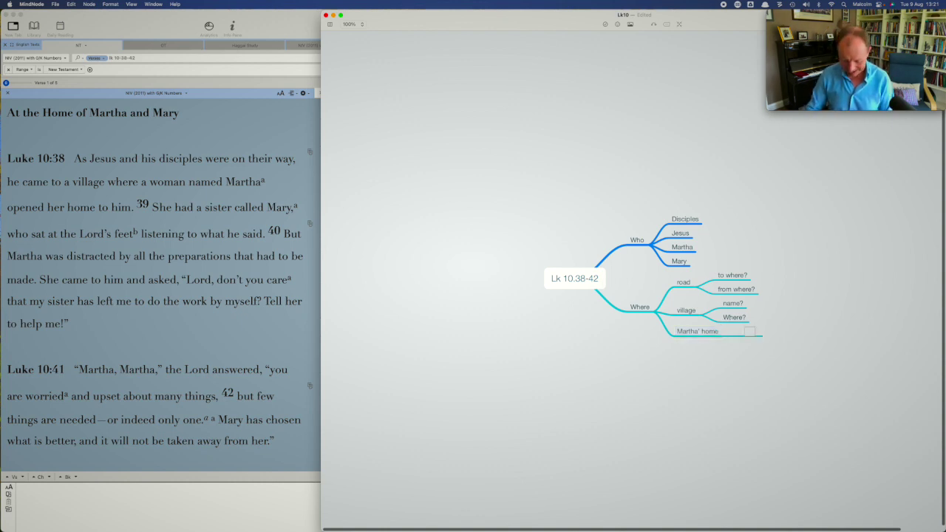
pyautogui.write("mary's home")
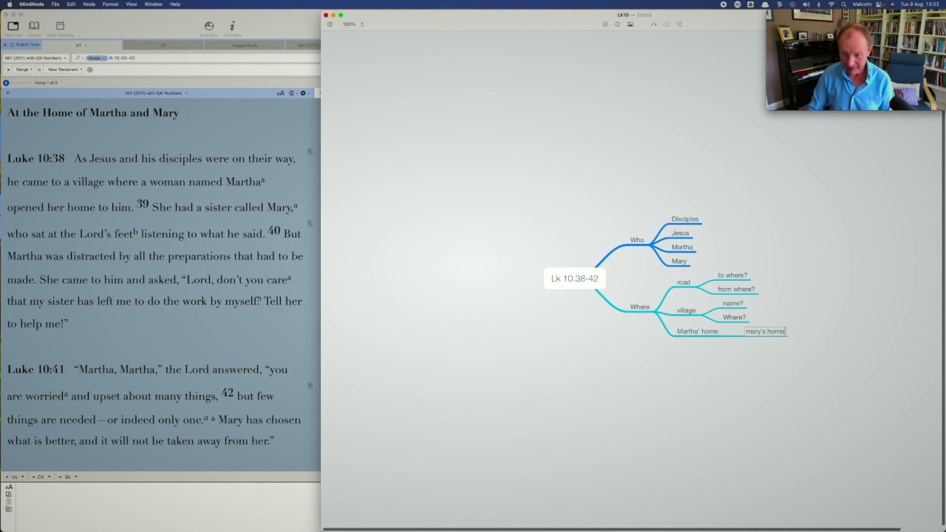
pyautogui.write('?')
pyautogui.press('Return')
pyautogui.press('Return')
pyautogui.write('who ow')
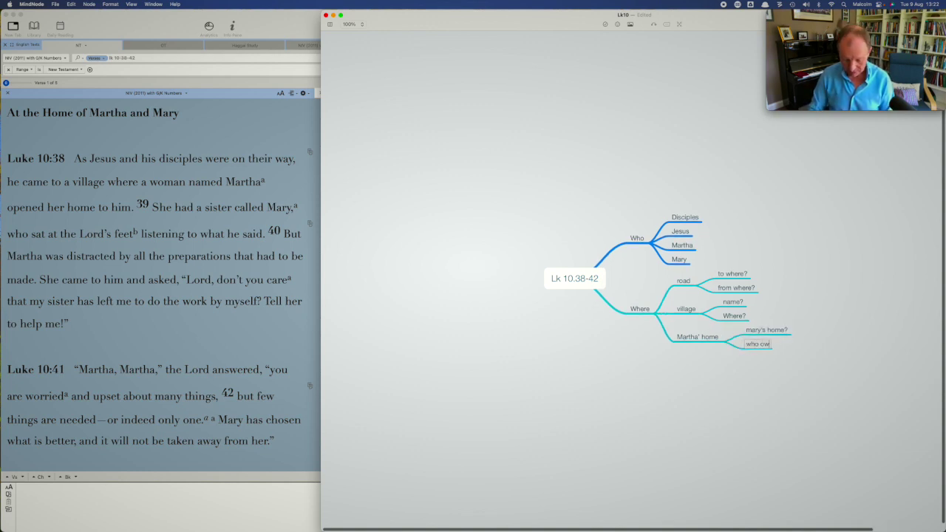
pyautogui.write('ns?')
pyautogui.press('Return')
pyautogui.press('Tab')
pyautogui.write('why no man?')
pyautogui.press('Return')
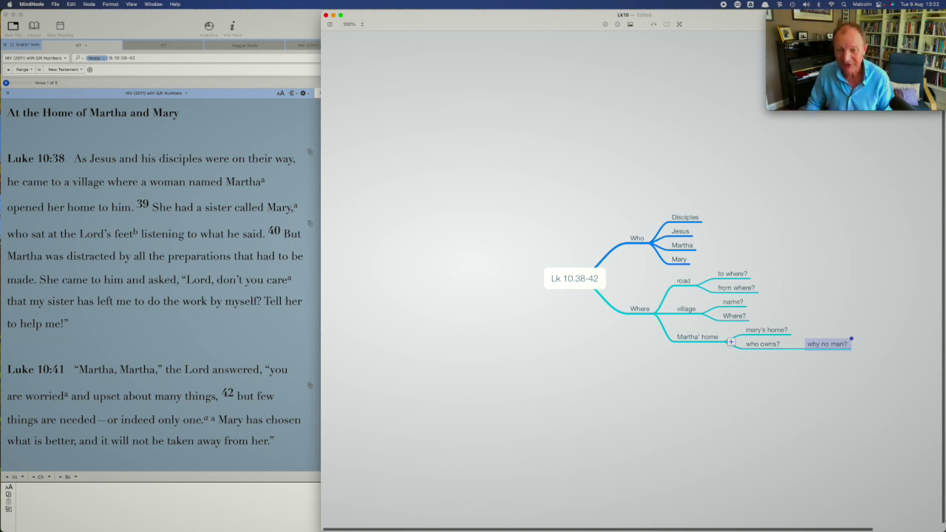
pyautogui.click(697, 337)
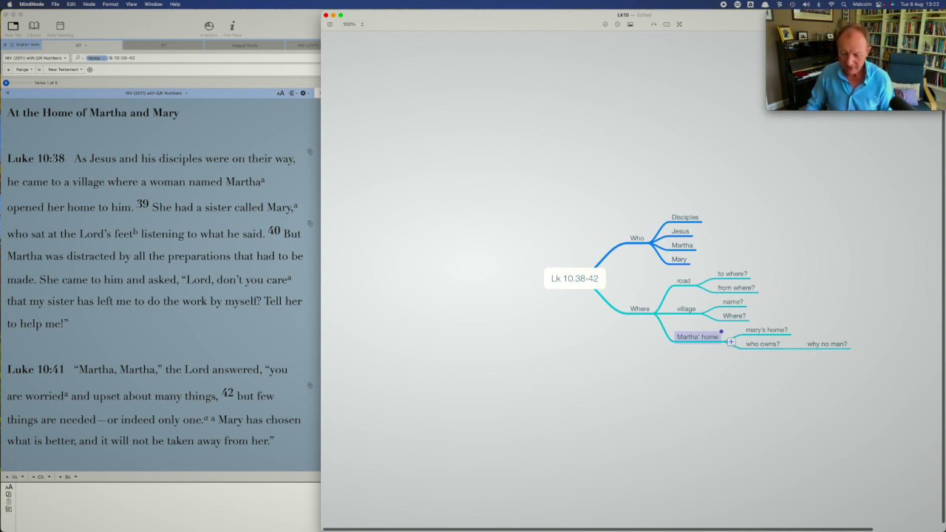
# - Add a 'place of learning' entry under the Where branch
pyautogui.press('Return')
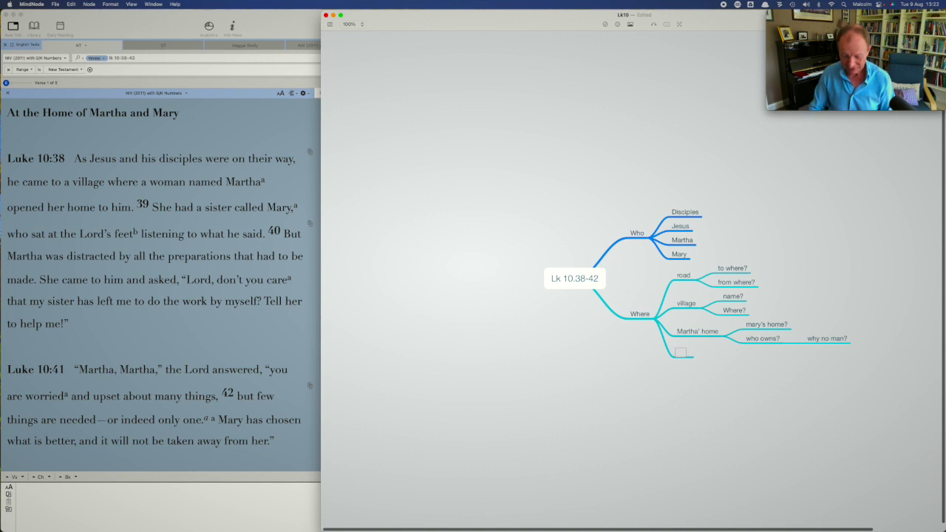
pyautogui.write('plcE O')
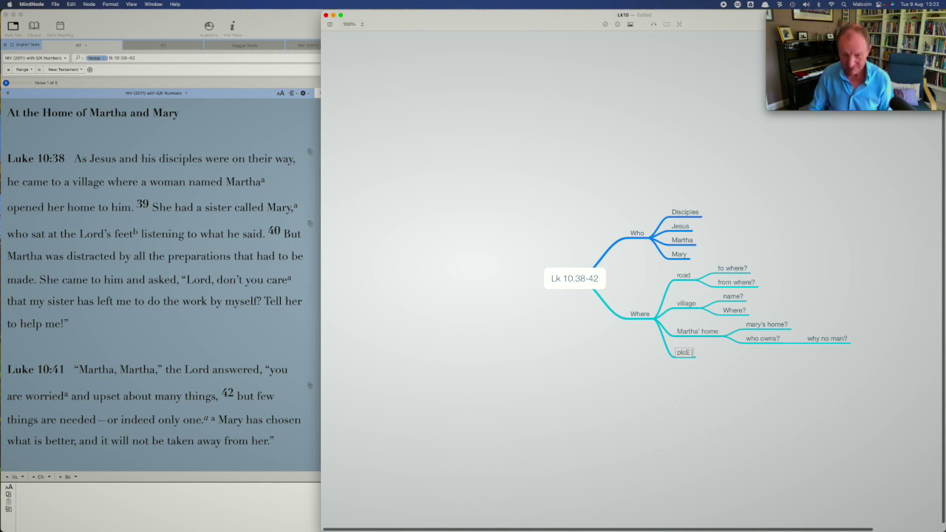
pyautogui.press('BackSpace')
pyautogui.press('BackSpace')
pyautogui.press('BackSpace')
pyautogui.press('BackSpace')
pyautogui.press('BackSpace')
pyautogui.press('BackSpace')
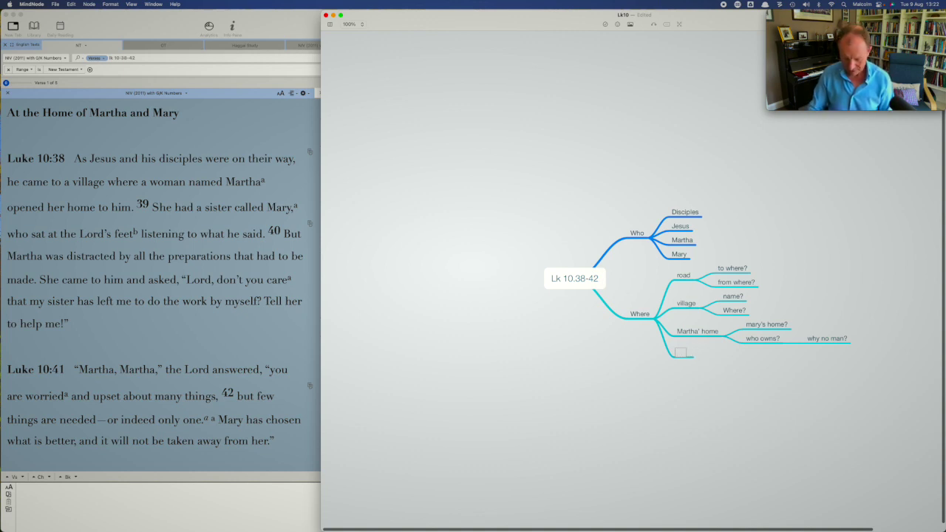
pyautogui.write('place of')
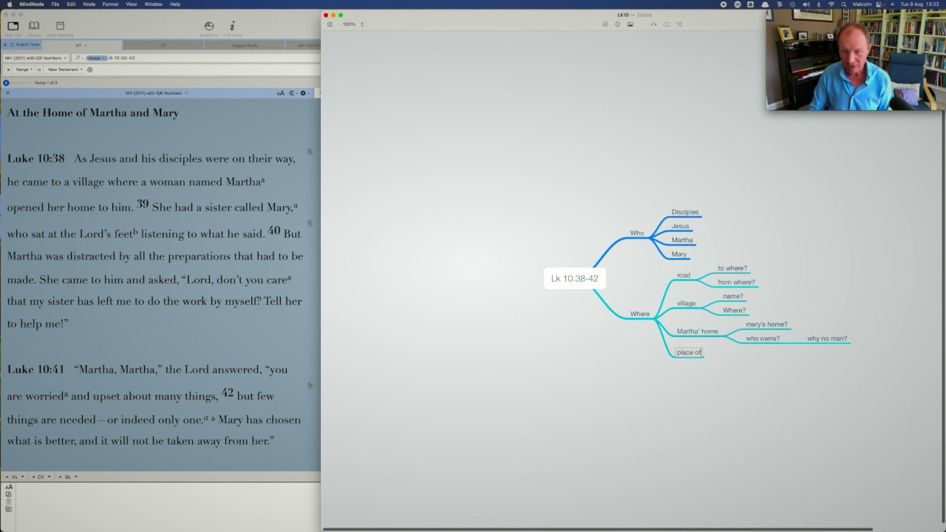
pyautogui.write(' learning')
pyautogui.press('Return')
# - Add the child question 'is that where Martha came to speak to Jesus?' with correct spelling
pyautogui.press('Tab')
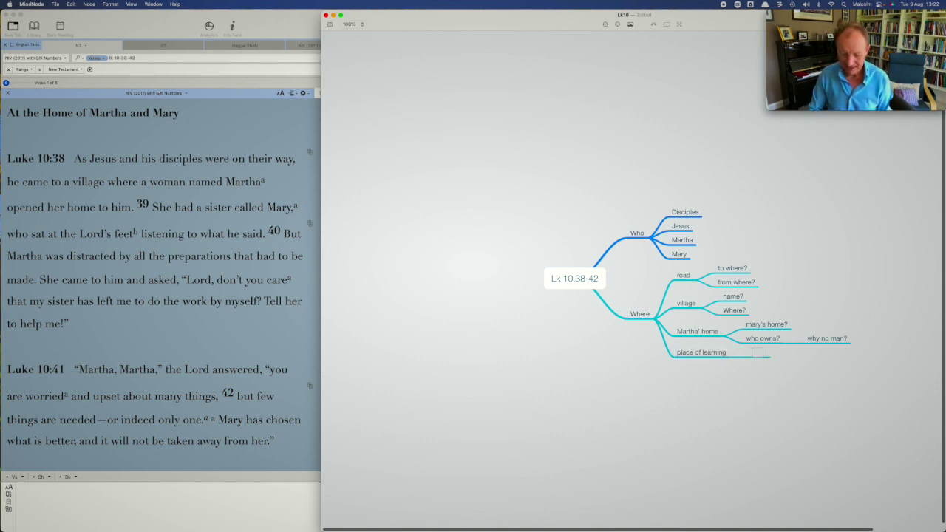
pyautogui.write('is tha')
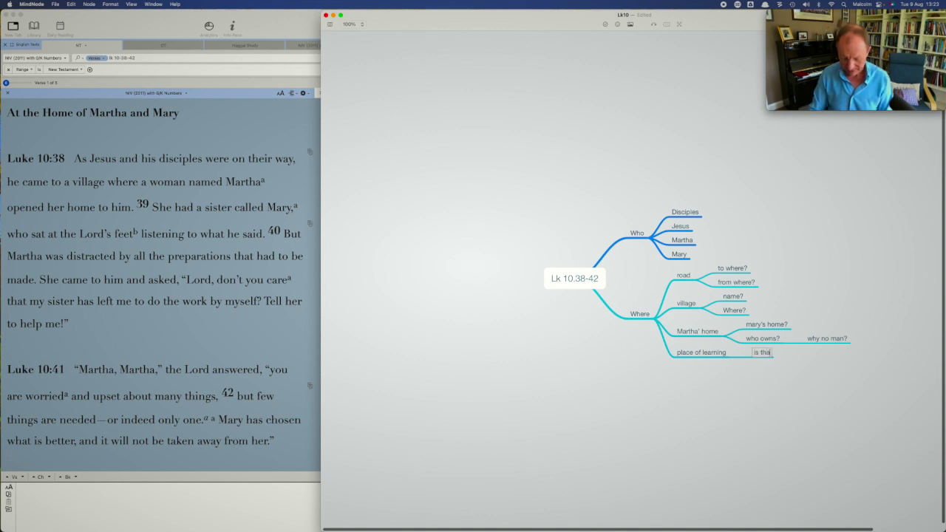
pyautogui.write('t where Mar')
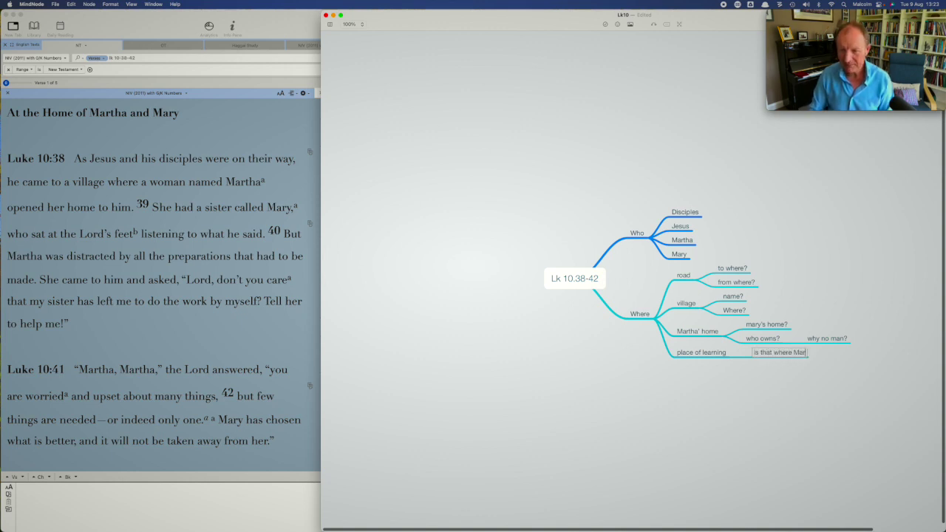
pyautogui.write('tha came to s')
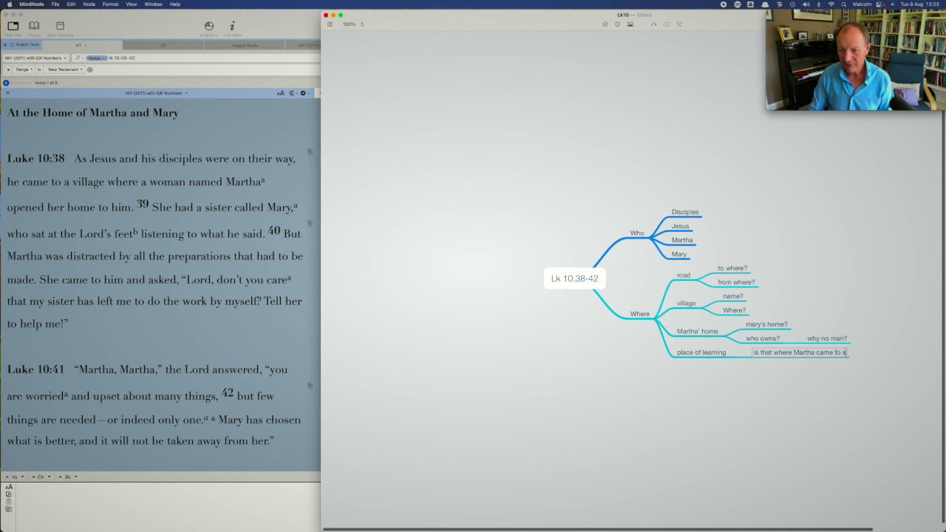
pyautogui.write('peak to Jeuss')
pyautogui.press('BackSpace')
pyautogui.press('BackSpace')
pyautogui.press('BackSpace')
pyautogui.press('BackSpace')
pyautogui.write('esu?')
pyautogui.press('Return')
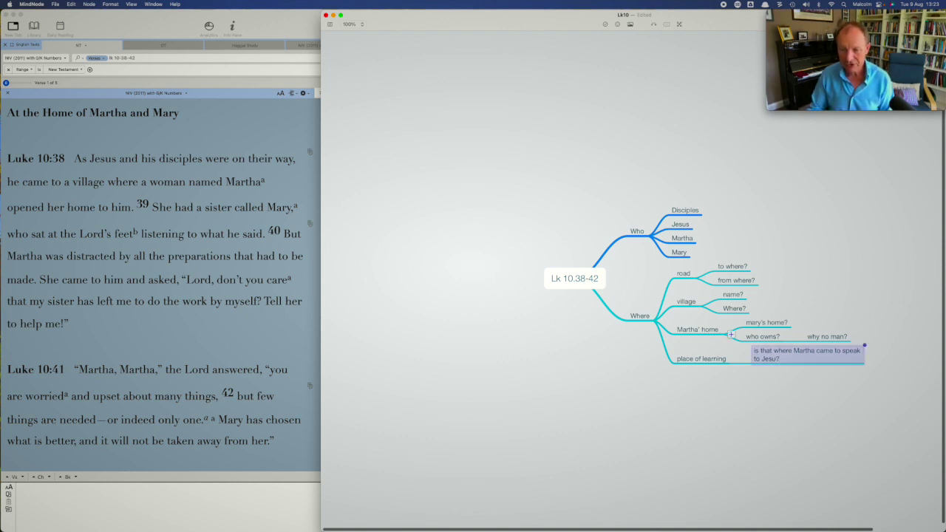
pyautogui.click(778, 360)
pyautogui.write('s')
pyautogui.press('Return')
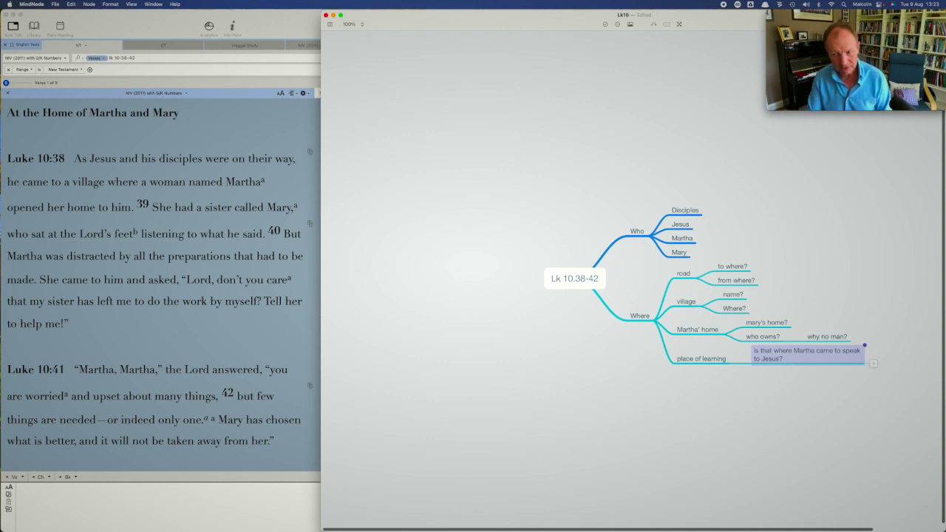
# - Add the follow-up 'in view of disciples and mary?' under that question
pyautogui.press('Tab')
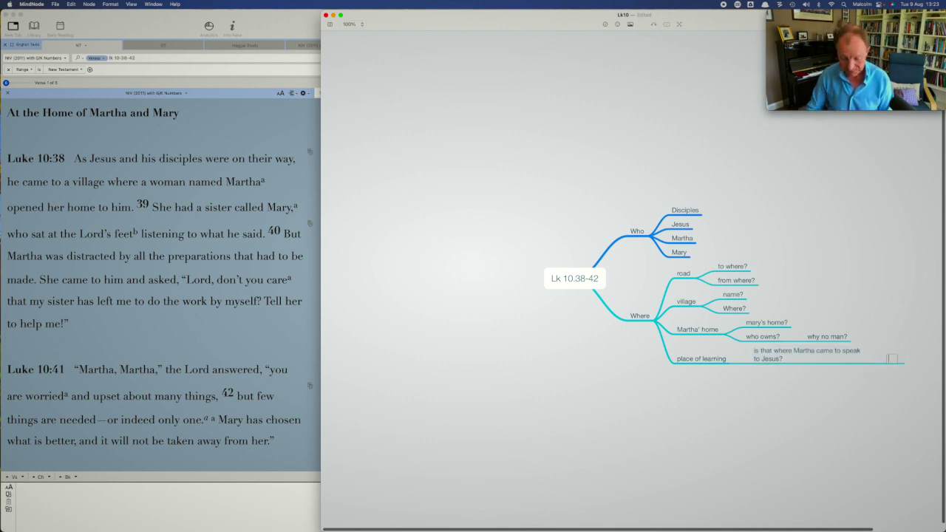
pyautogui.write('in view')
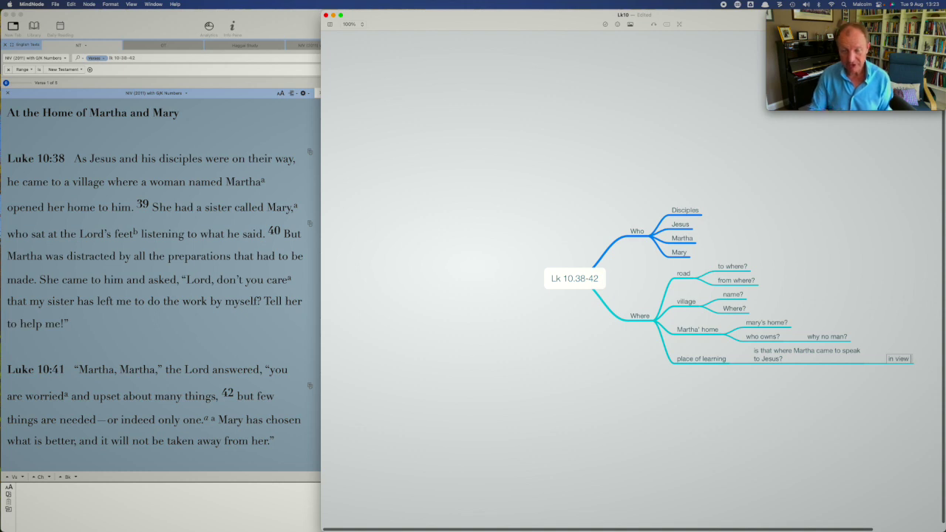
pyautogui.write(' of d')
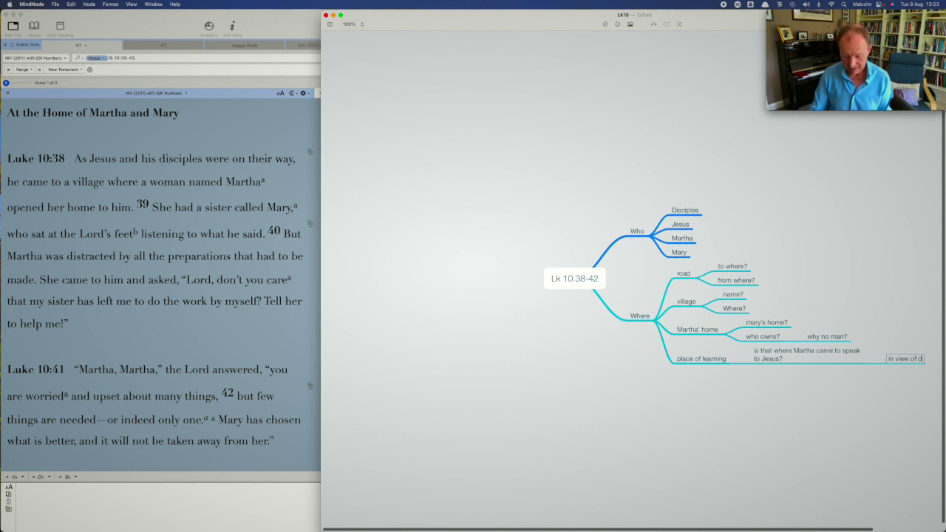
pyautogui.write('isciples and mar')
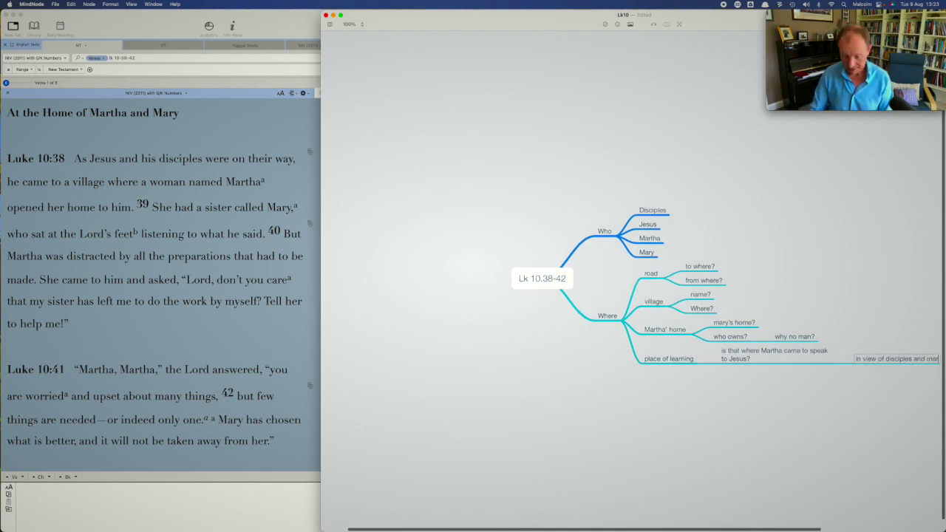
pyautogui.write('y?')
pyautogui.press('Return')
pyautogui.press('Left')
pyautogui.press('Left')
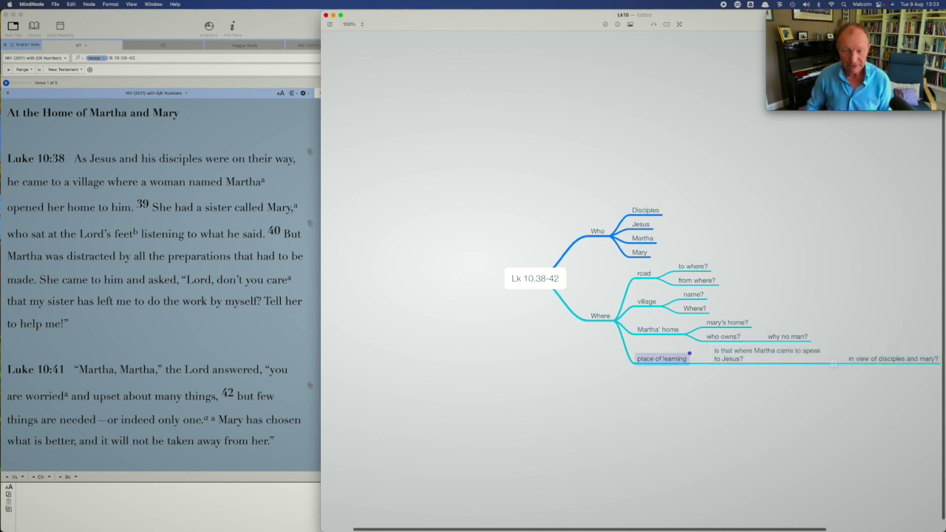
pyautogui.press('Left')
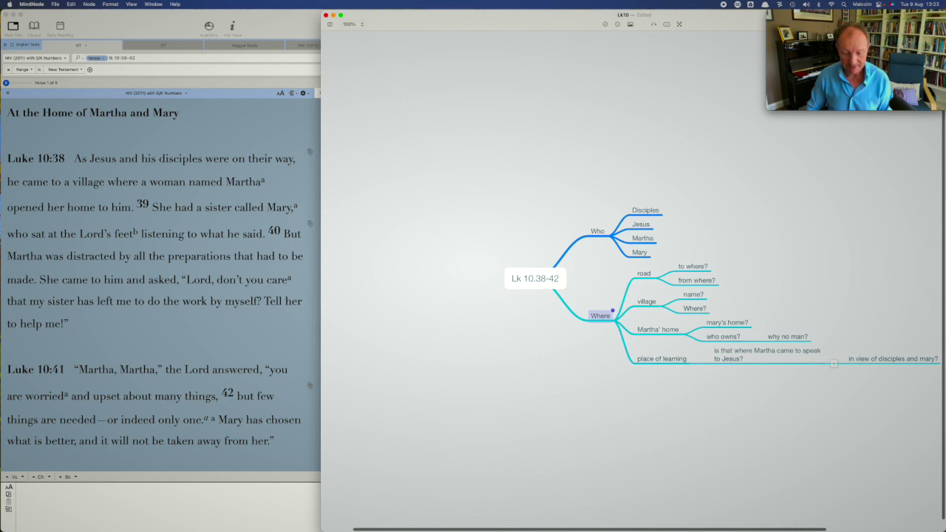
# - Add an 'Actions' main branch with a first child 'travelling'
pyautogui.press('Return')
pyautogui.write('Actions')
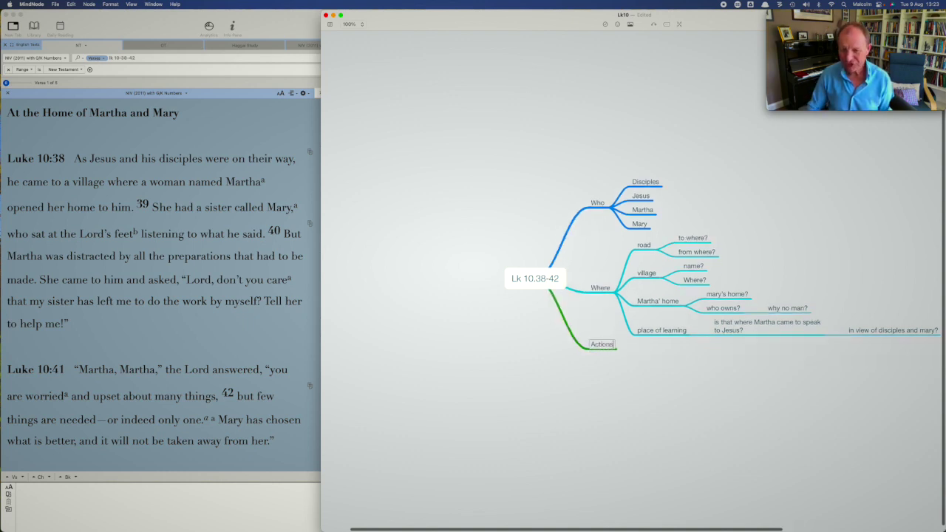
pyautogui.press('Return')
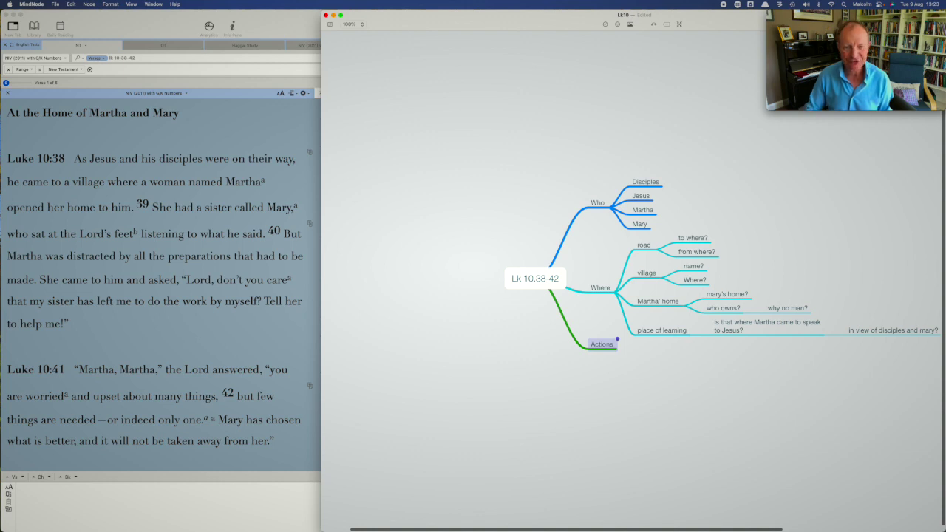
pyautogui.press('Tab')
pyautogui.write('travelling')
pyautogui.press('Return')
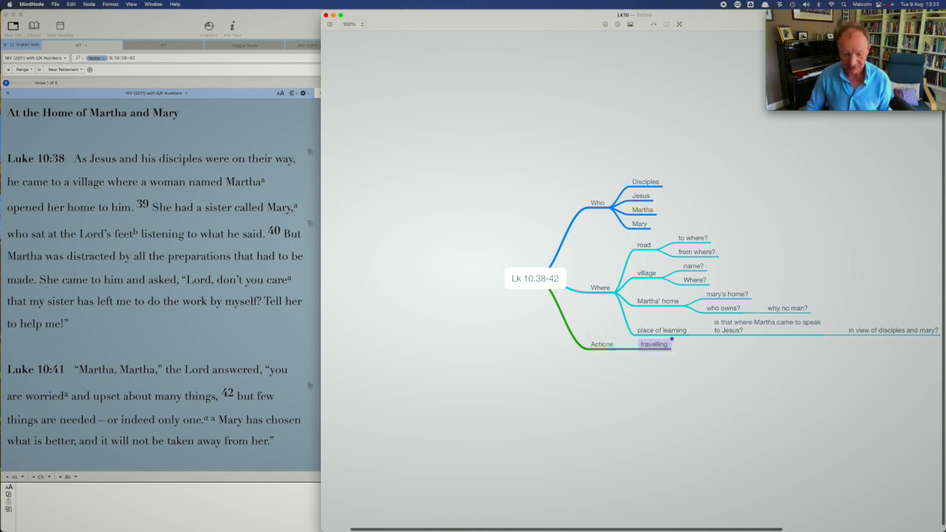
# - Add 'hospitality' under Actions with an 'opened'' note branching off it
pyautogui.press('Return')
pyautogui.write('ho')
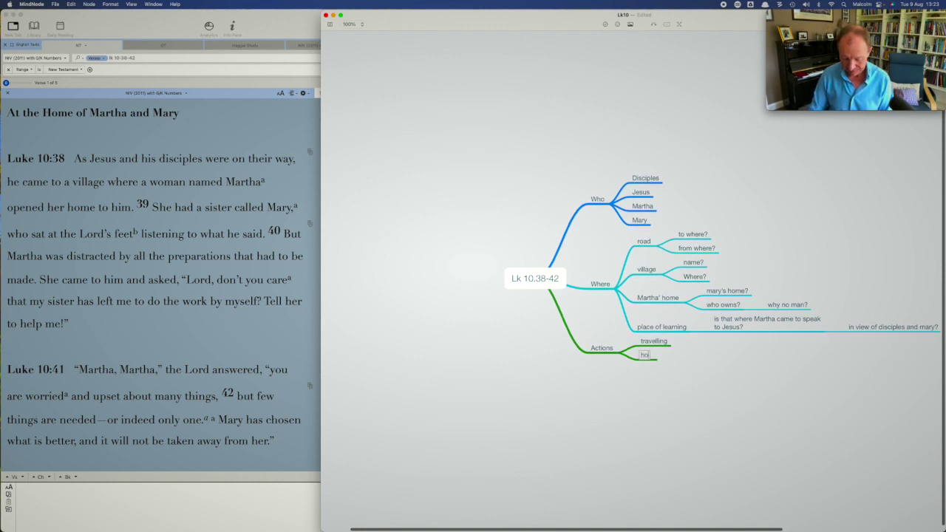
pyautogui.write('spital')
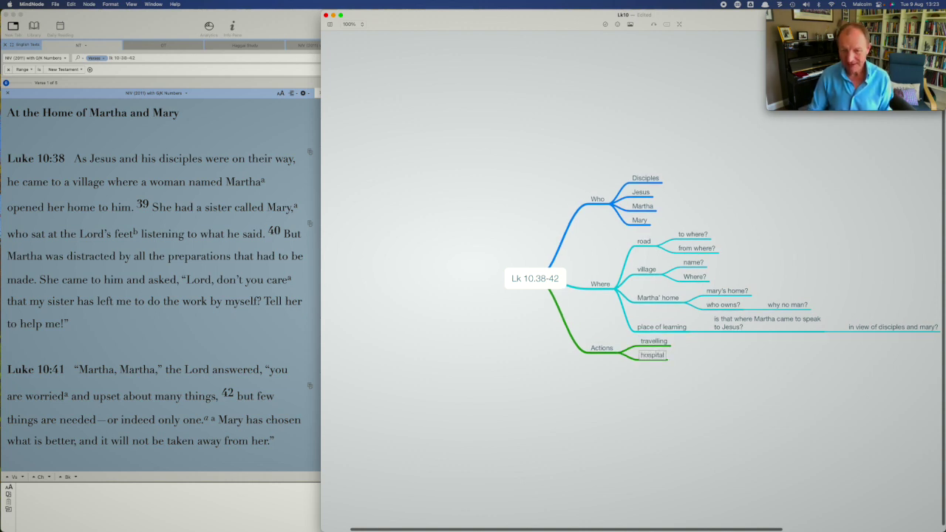
pyautogui.write('ity')
pyautogui.press('Return')
pyautogui.press('Tab')
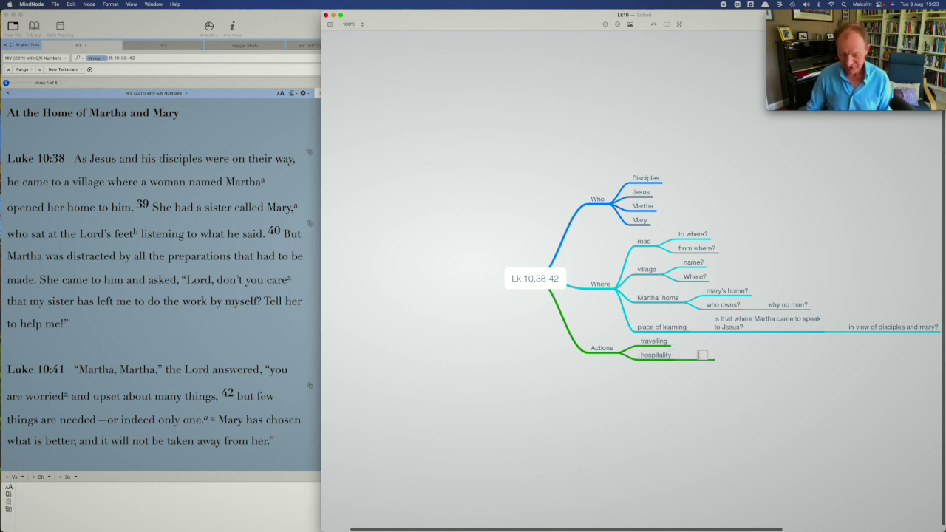
pyautogui.write('opend')
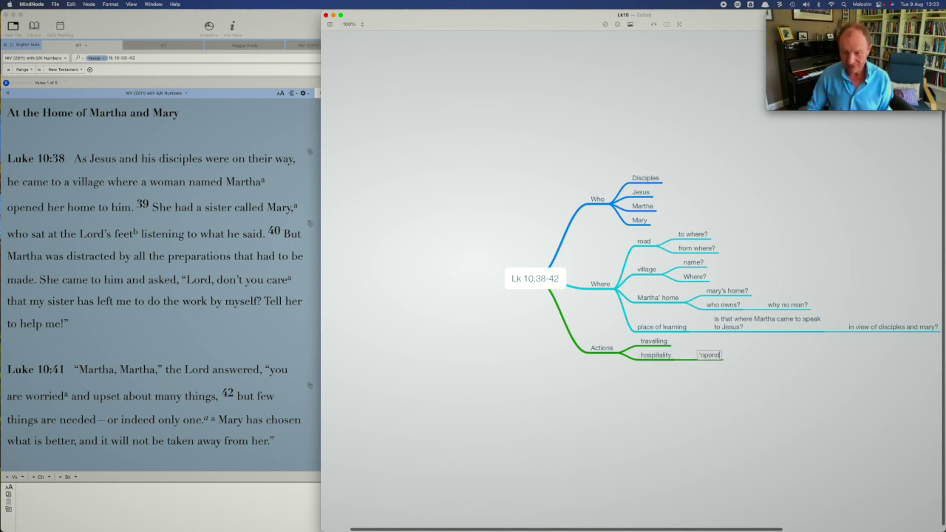
pyautogui.press('BackSpace')
pyautogui.write("ed'")
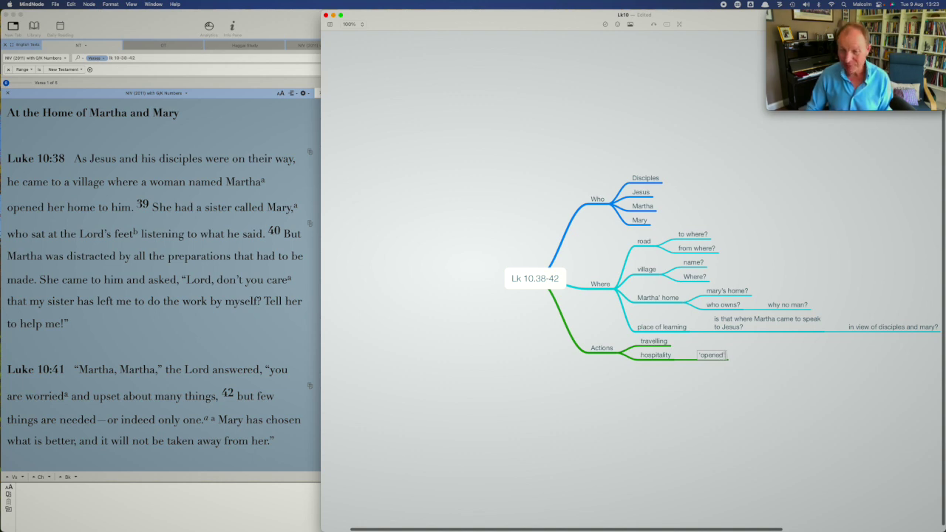
pyautogui.press('Escape')
pyautogui.press('Left')
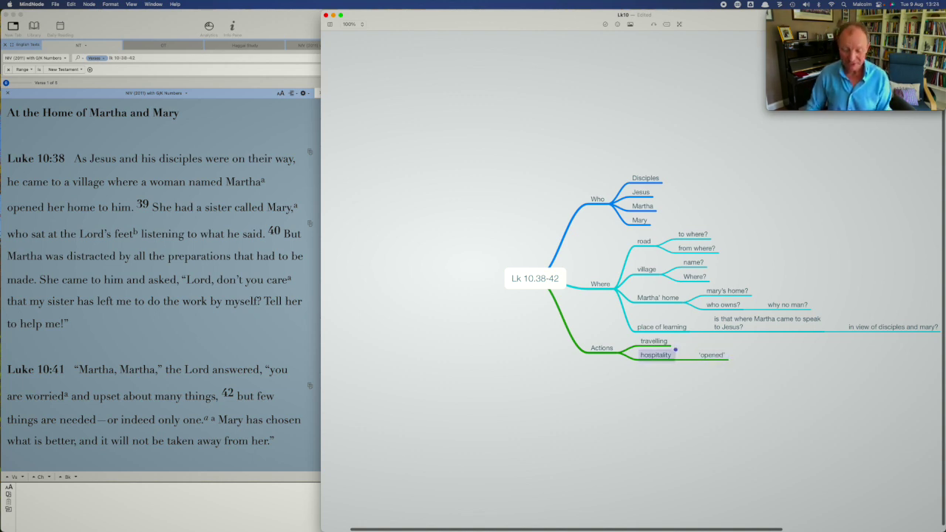
# - Add sitting, listening and distracted under Actions, leaving a new empty item below
pyautogui.press('Return')
pyautogui.write('sitting')
pyautogui.press('Return')
pyautogui.press('Return')
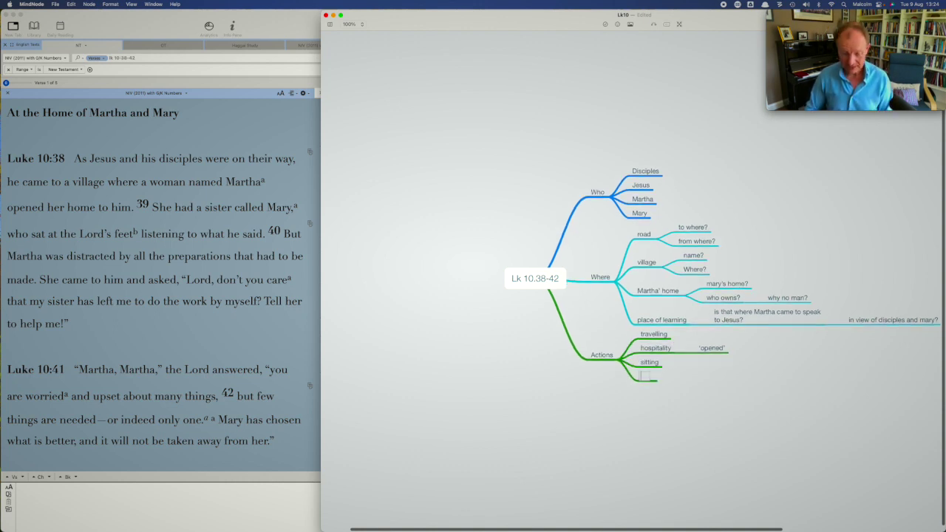
pyautogui.write('listening')
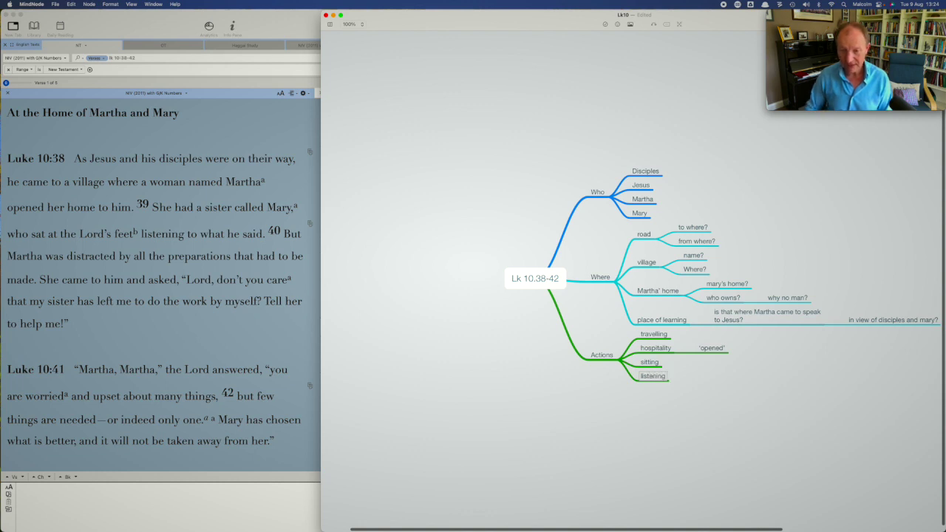
pyautogui.press('Return')
pyautogui.press('Return')
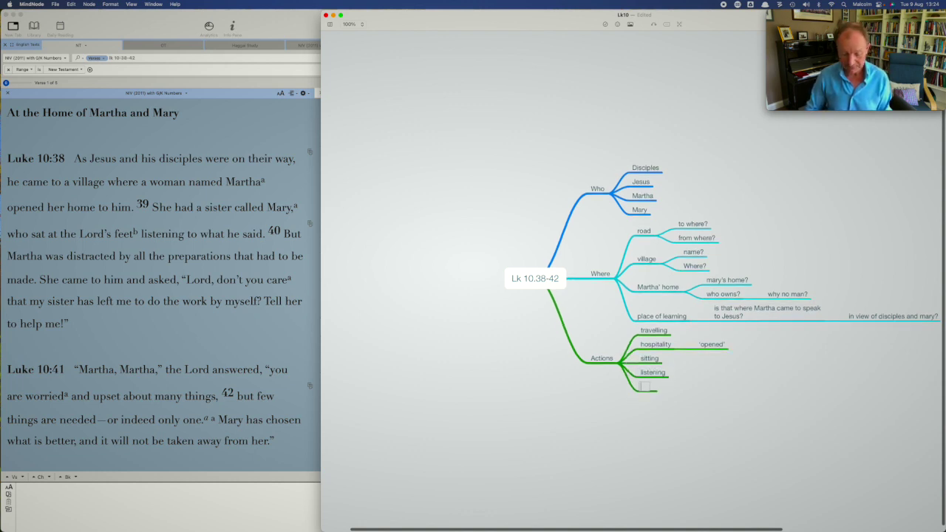
pyautogui.write('distracted')
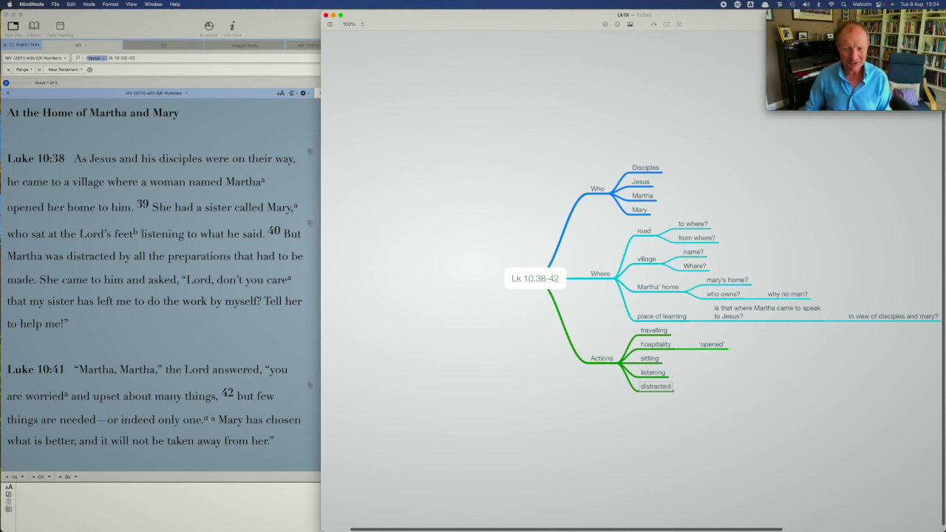
pyautogui.press('Return')
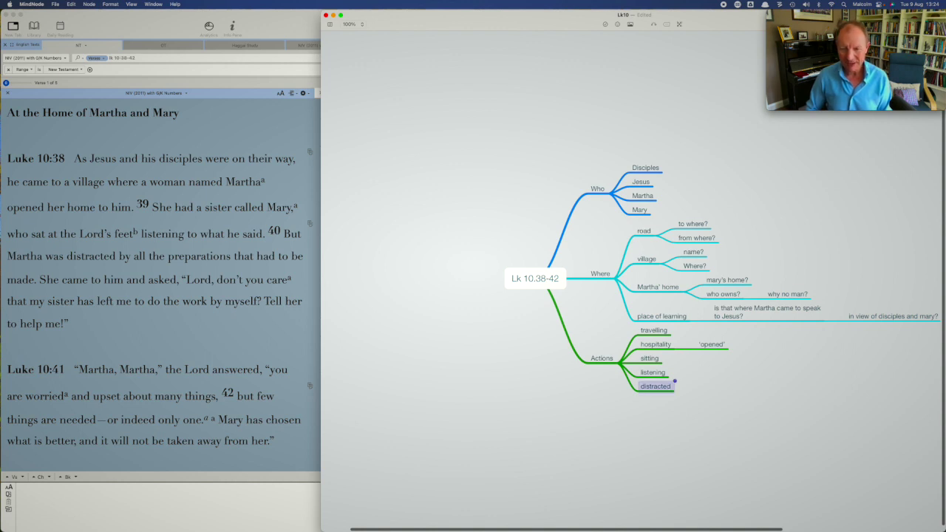
pyautogui.press('Return')
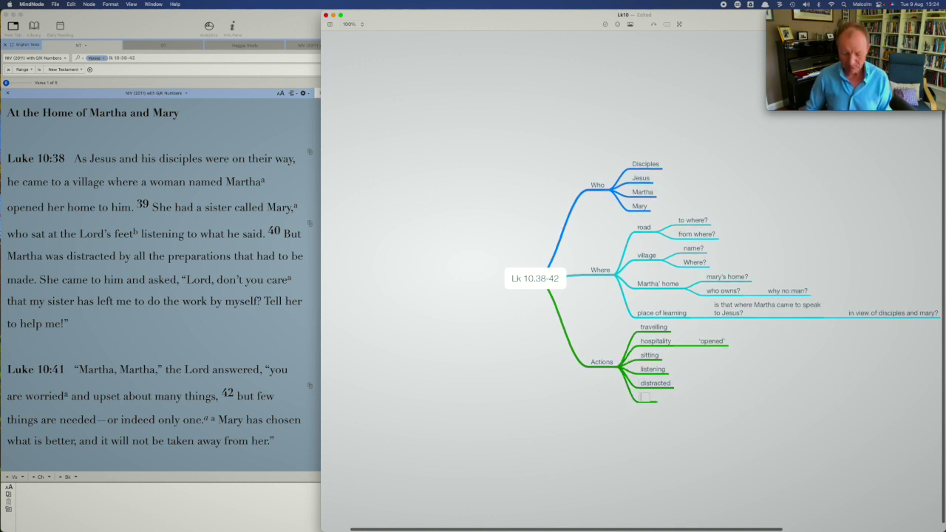
# - Add 'approaching' under Actions with a 'jesus' child
pyautogui.write('appra')
pyautogui.write('aching')
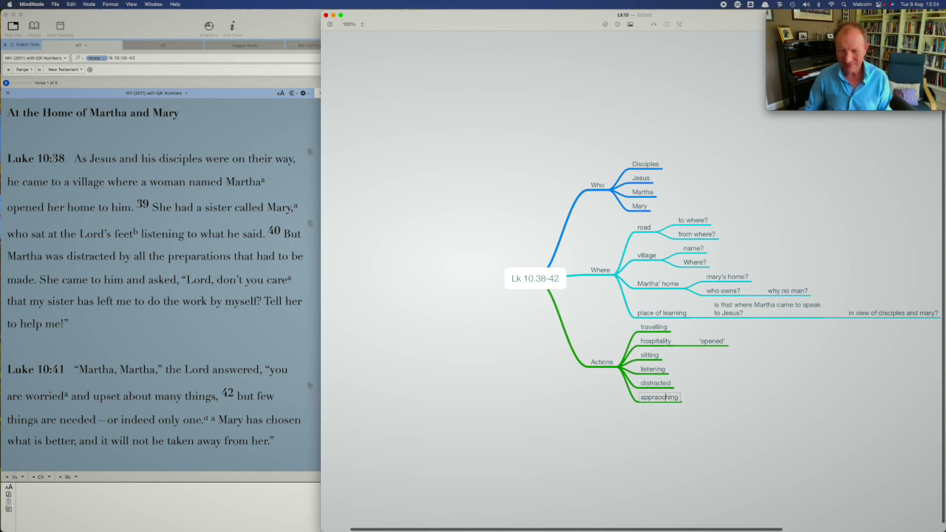
pyautogui.press('Return')
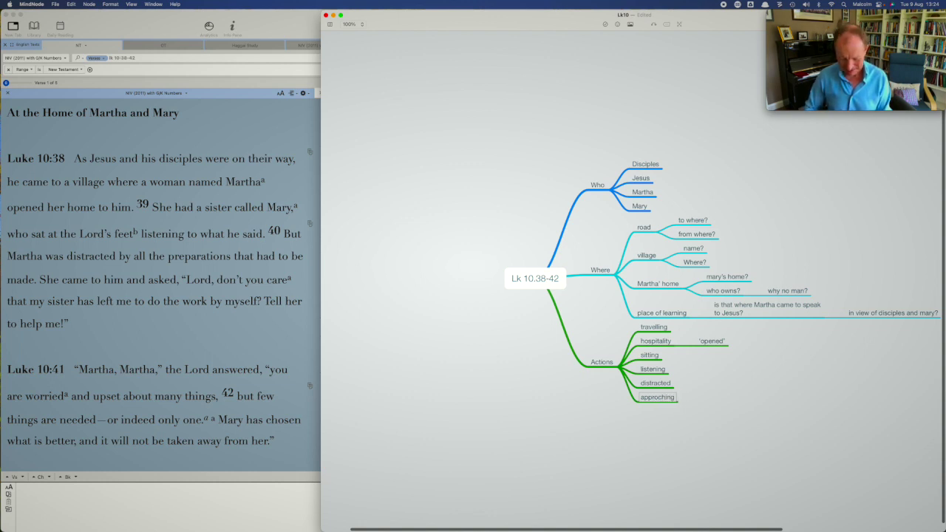
pyautogui.press('Return')
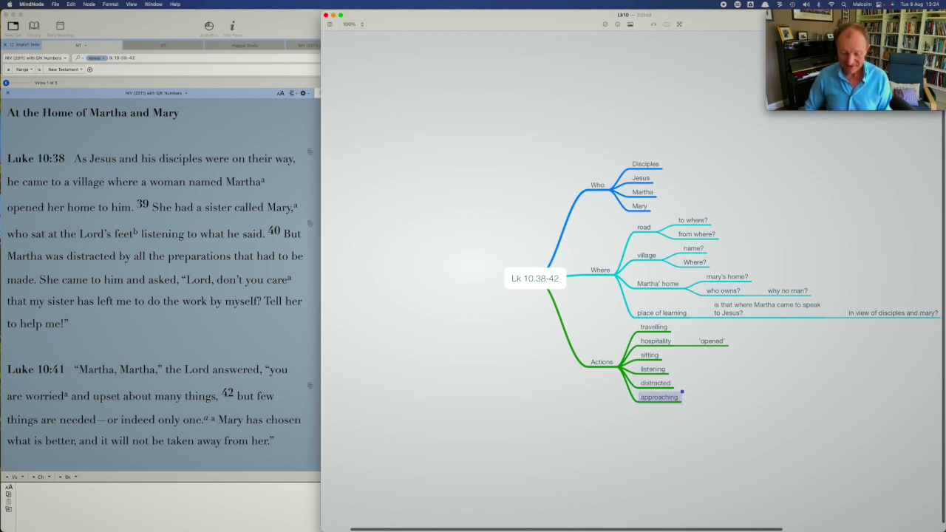
pyautogui.press('Tab')
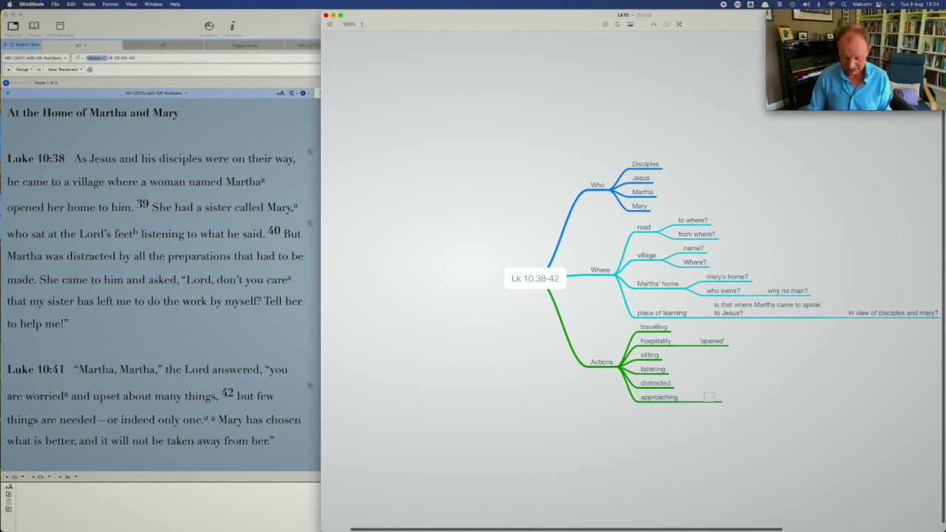
pyautogui.write('jesus')
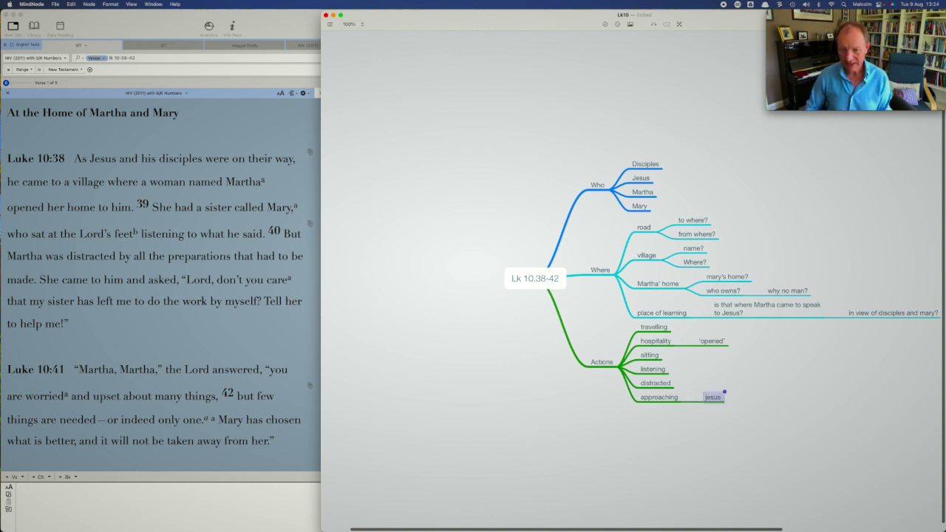
pyautogui.press('Return')
pyautogui.press('Left')
# - Add 'accusing' below approaching with a 'requesting' child
pyautogui.press('Return')
pyautogui.write('accusing')
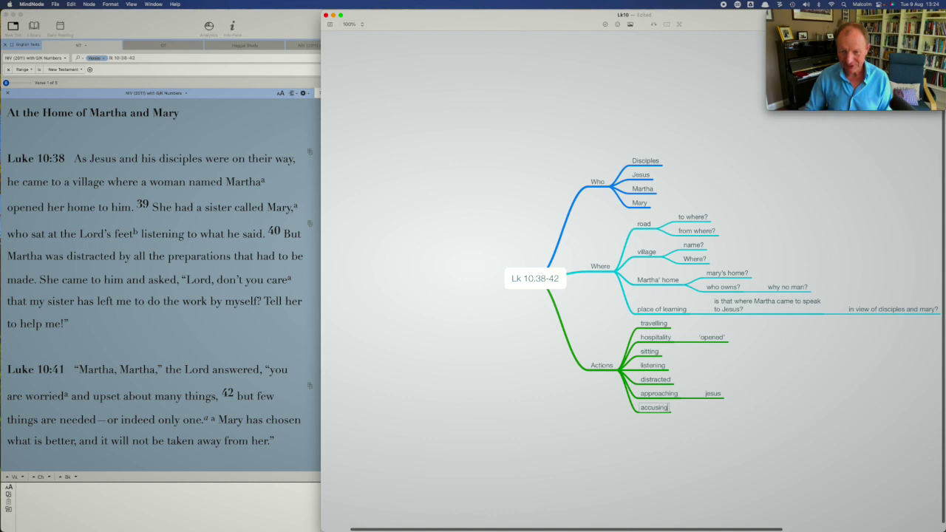
pyautogui.press('Return')
pyautogui.press('Tab')
pyautogui.write('requesting')
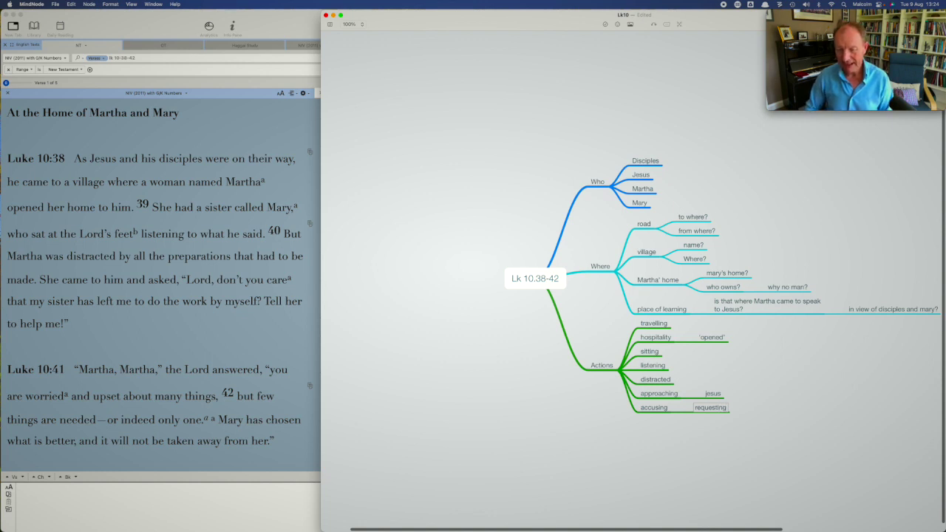
pyautogui.press('Return')
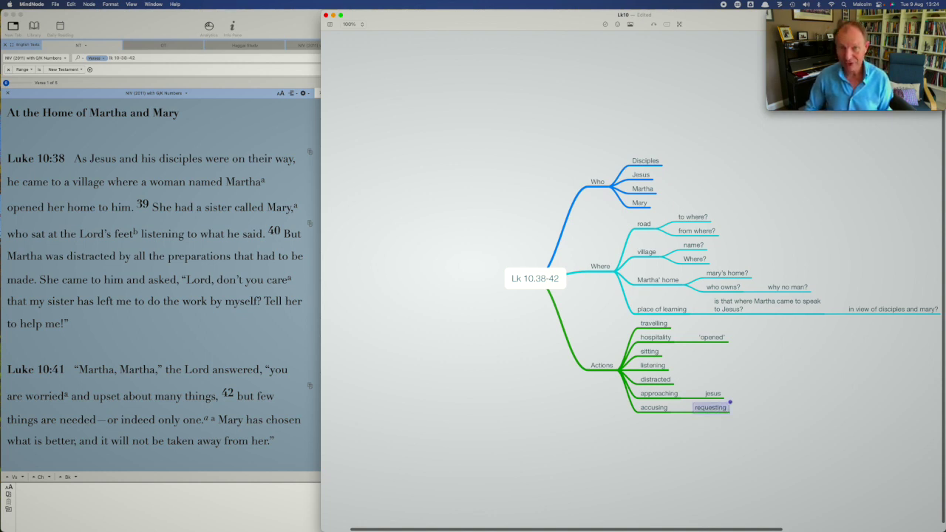
# - Add 'teaching' as the next action below accusing
pyautogui.press('Left')
pyautogui.press('Return')
pyautogui.write('teaching')
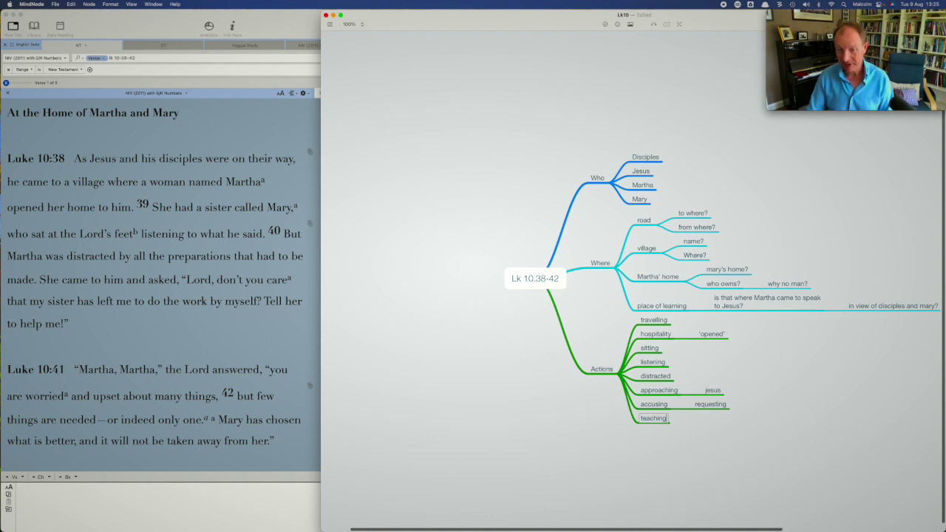
# - Give teaching the children mary and martha, with 'correccting' under martha
pyautogui.press('Return')
pyautogui.press('Tab')
pyautogui.write('mary')
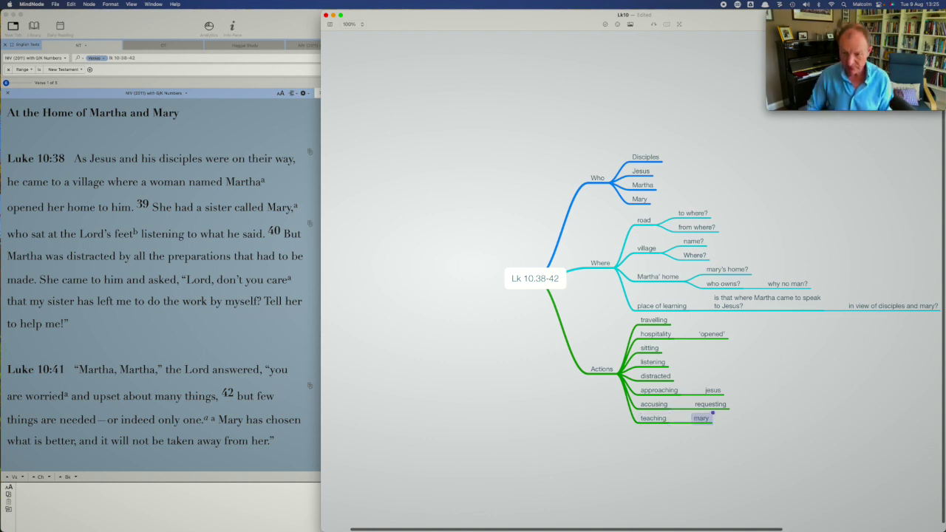
pyautogui.press('Return')
pyautogui.write('martha')
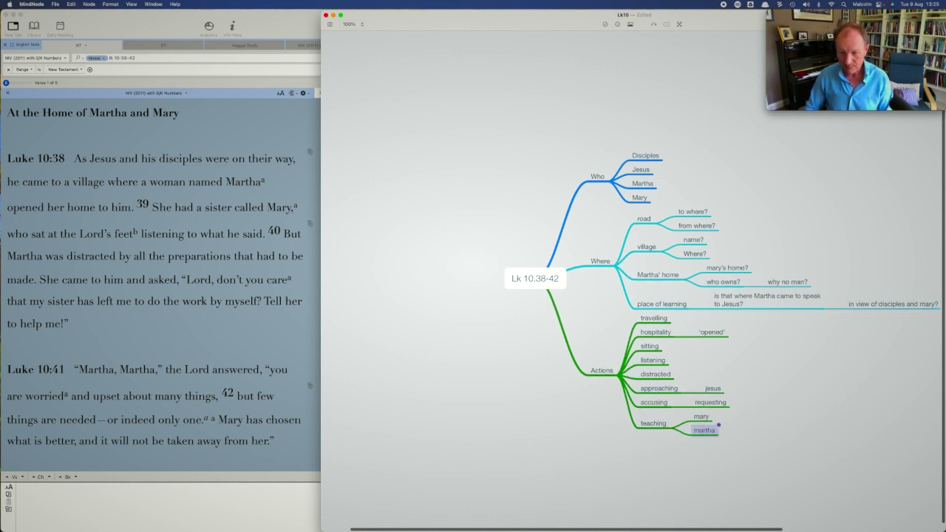
pyautogui.press('Tab')
pyautogui.write('correccting')
pyautogui.press('Escape')
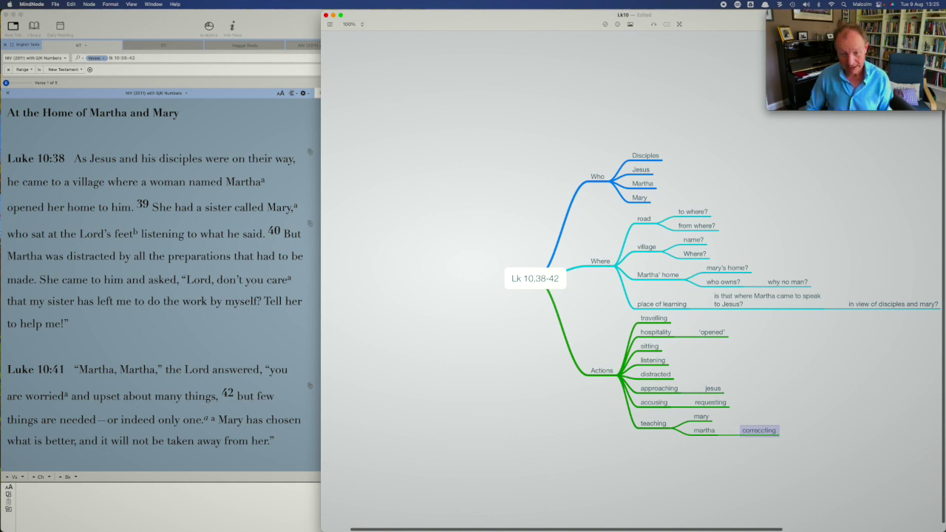
# - Add guiding and reassuring under martha, with reassuring → mary → 'esp if she can hear?'
pyautogui.press('Return')
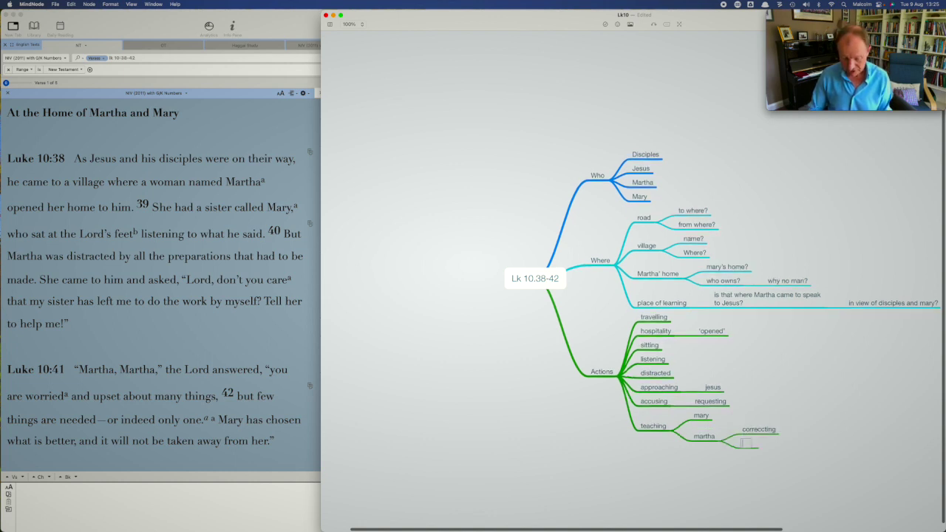
pyautogui.write('guidin')
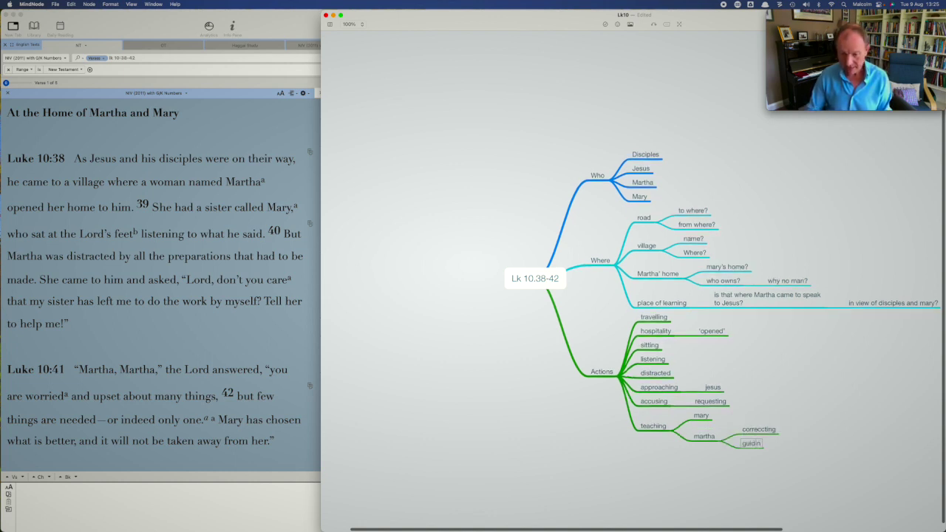
pyautogui.press('BackSpace')
pyautogui.write('ng')
pyautogui.press('Return')
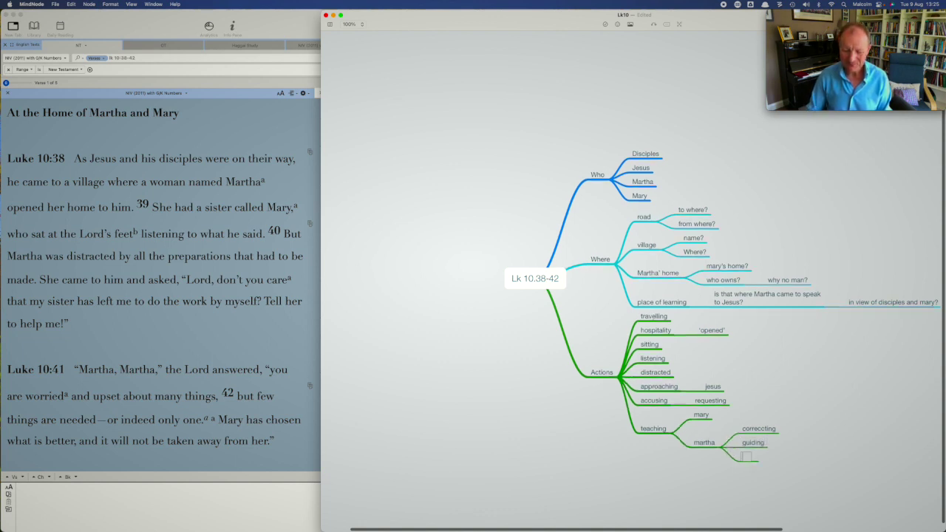
pyautogui.write('reassuring')
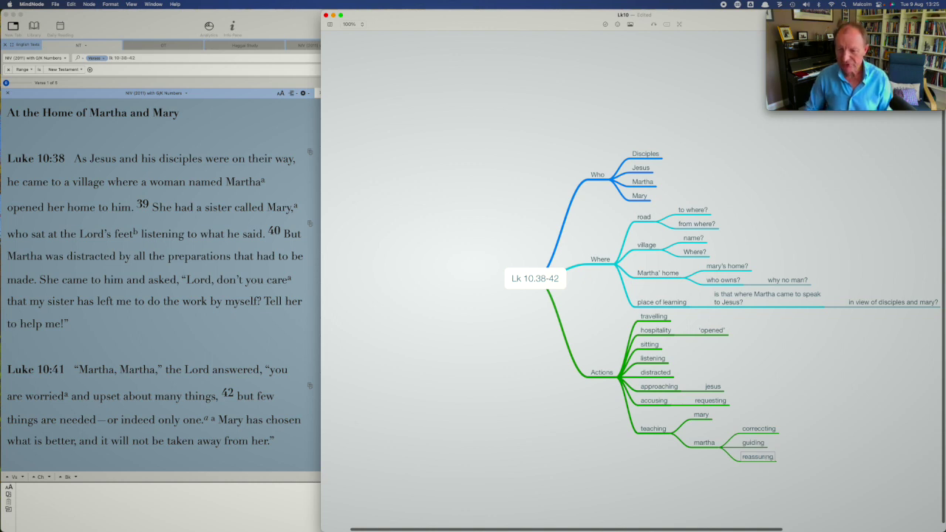
pyautogui.press('Tab')
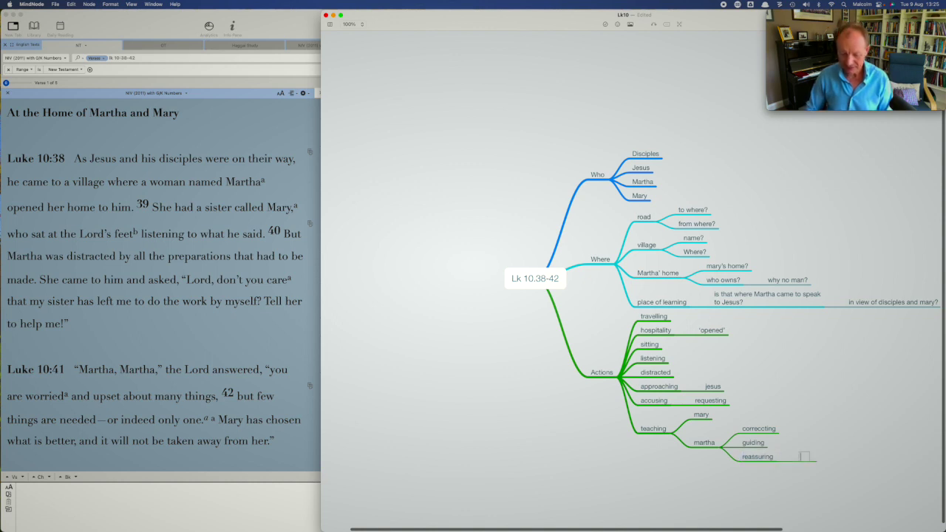
pyautogui.write('mary')
pyautogui.press('Tab')
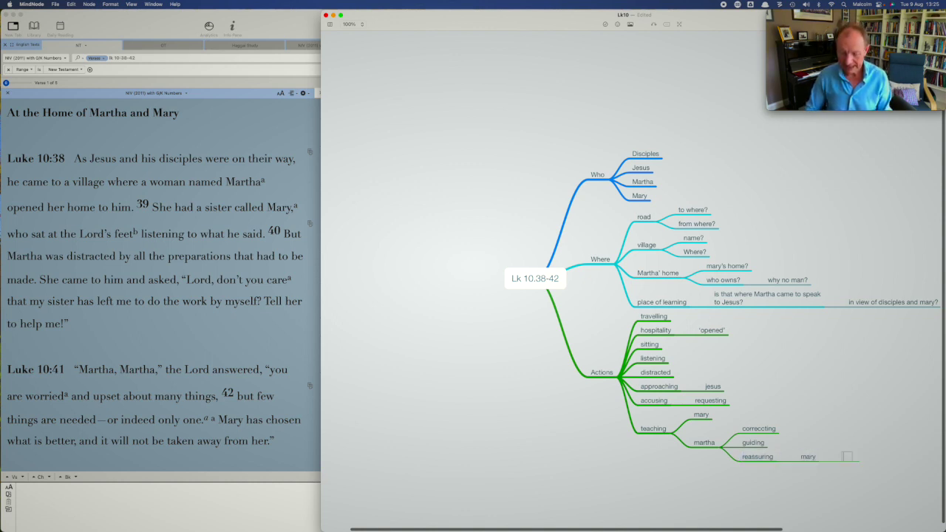
pyautogui.write('esp if shen can')
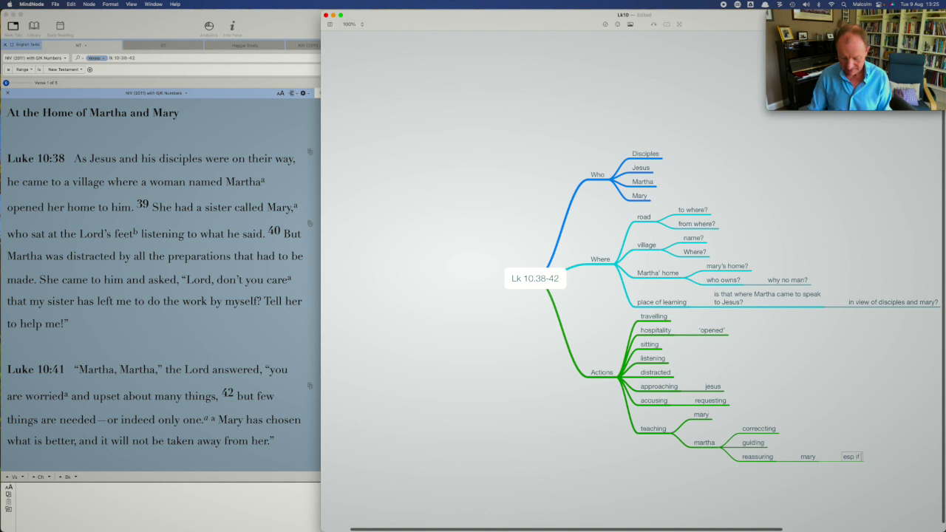
pyautogui.press('BackSpace')
pyautogui.press('BackSpace')
pyautogui.press('BackSpace')
pyautogui.press('BackSpace')
pyautogui.press('BackSpace')
pyautogui.write('can')
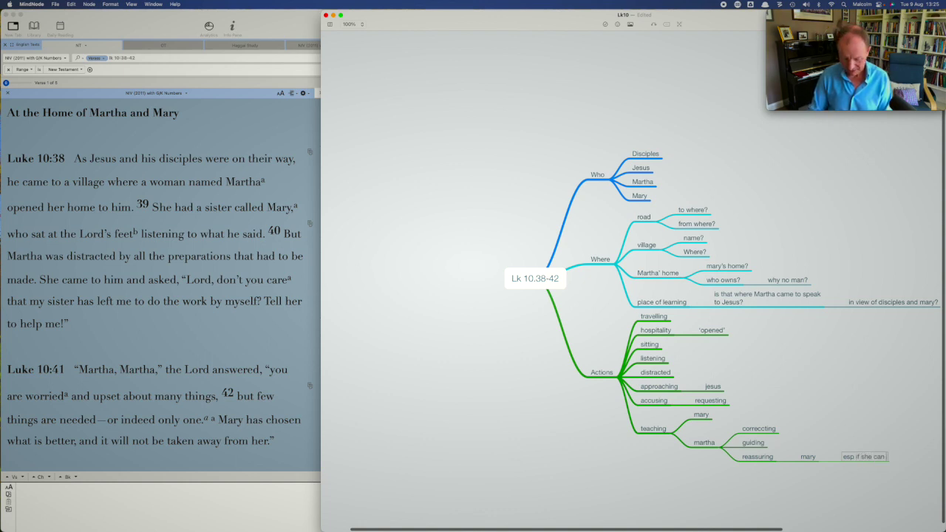
pyautogui.write(' hear')
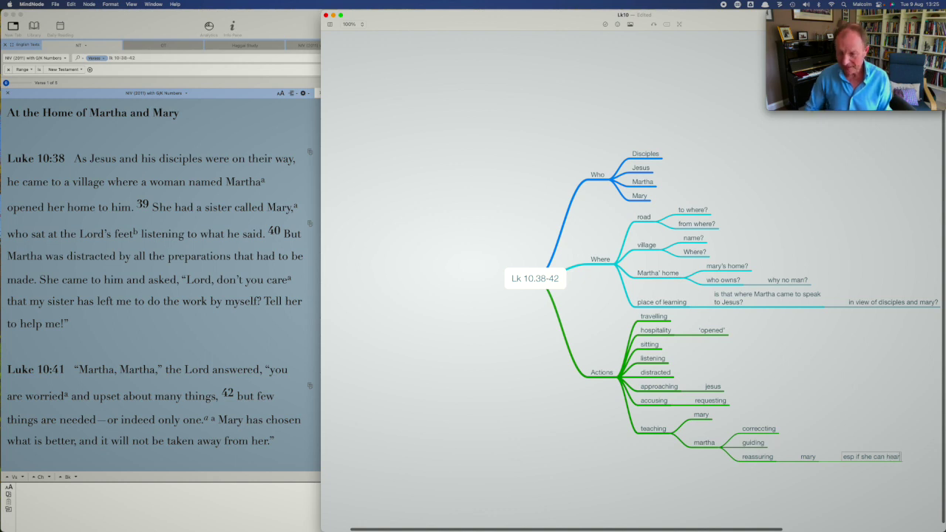
pyautogui.write('?')
pyautogui.press('Return')
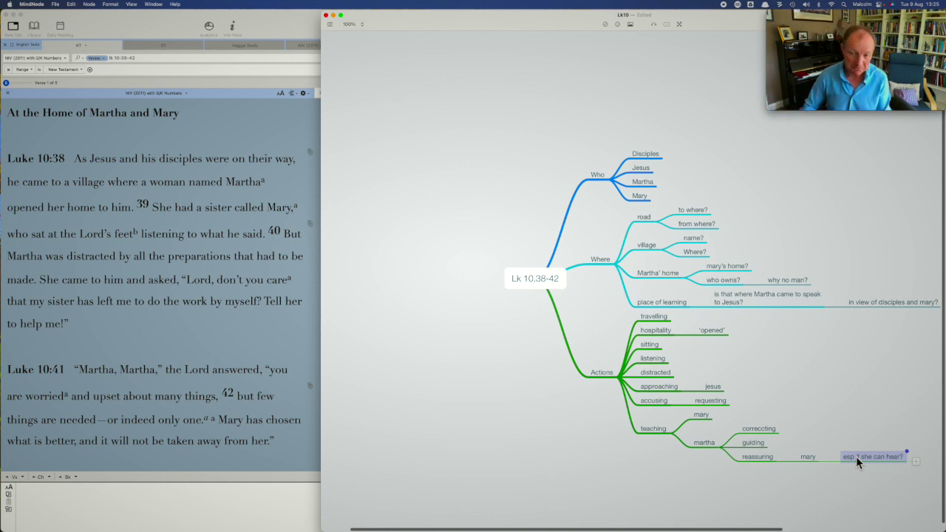
pyautogui.press('Left')
pyautogui.press('Left')
pyautogui.press('Left')
pyautogui.press('Left')
pyautogui.press('Left')
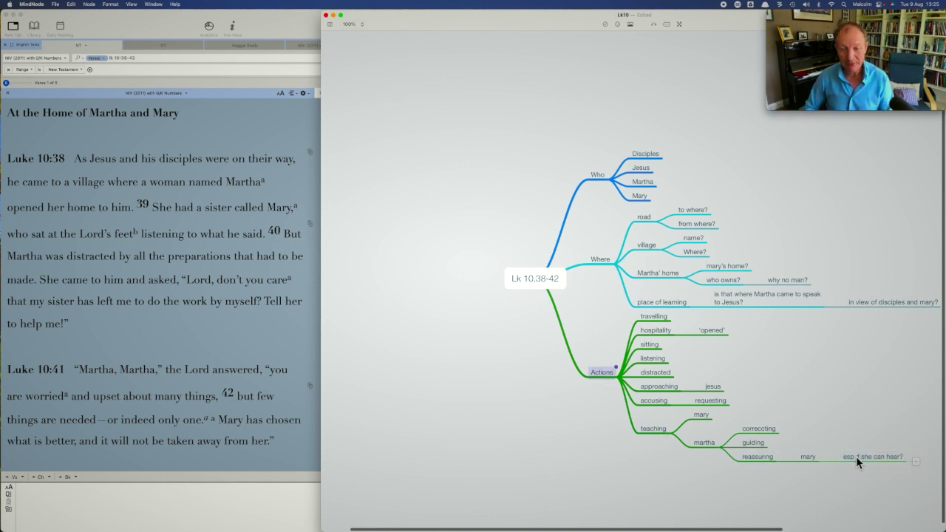
pyautogui.press('Left')
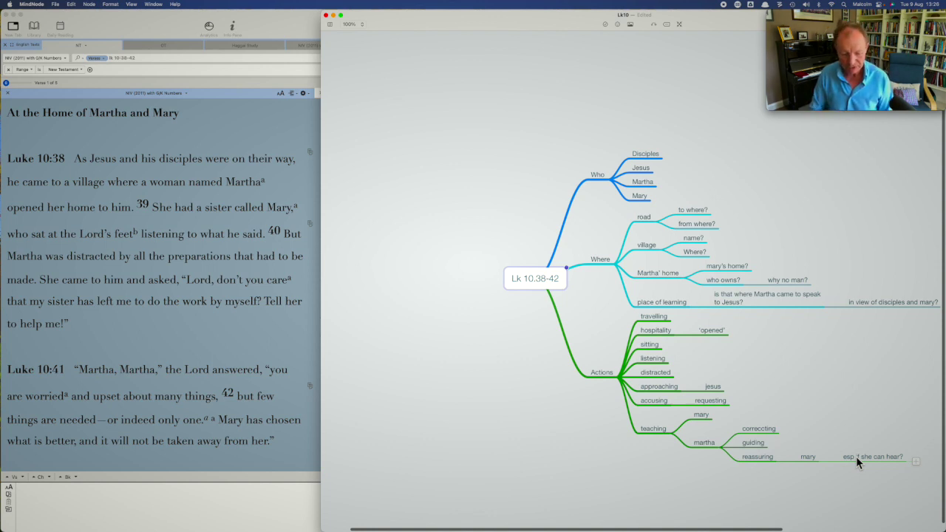
# - Add a 'Who does what?' main branch and drag it to the root's left side
pyautogui.press('Tab')
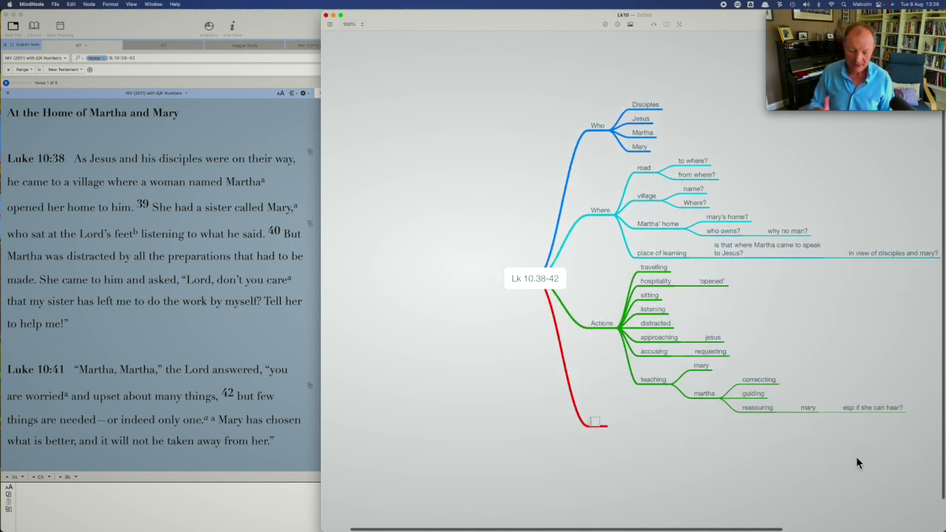
pyautogui.write('Who')
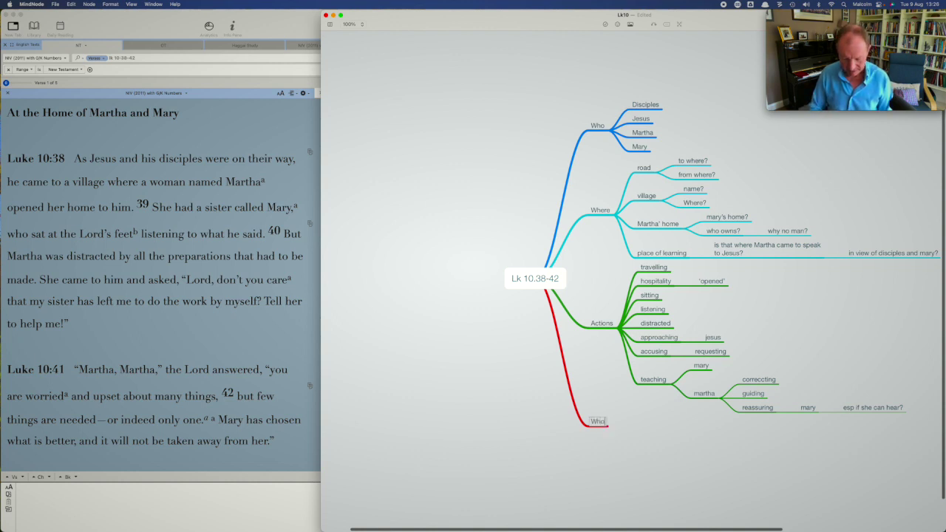
pyautogui.write(' does what?')
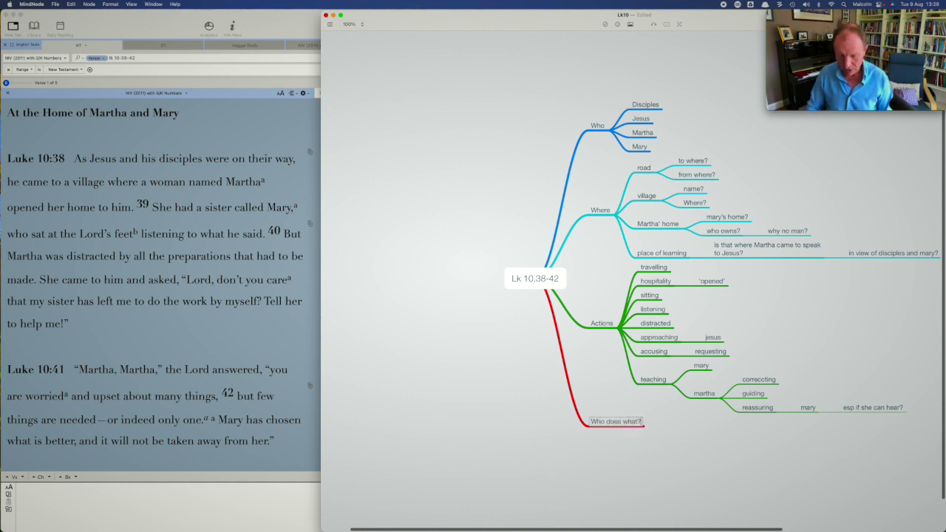
pyautogui.press('Return')
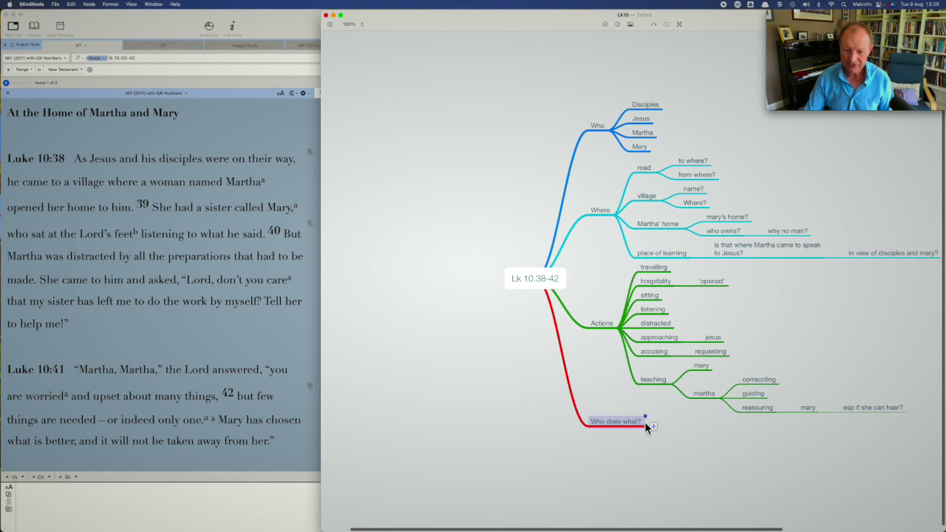
pyautogui.moveTo(645, 421); pyautogui.dragTo(474, 294)
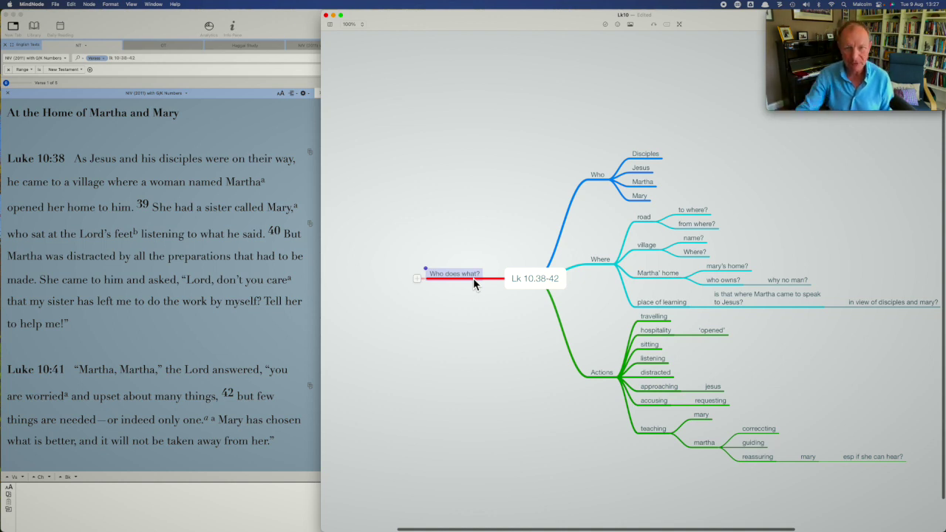
# - Add child nodes Jesus, Disciples, martha and mary under the Who does what? branch
pyautogui.press('Tab')
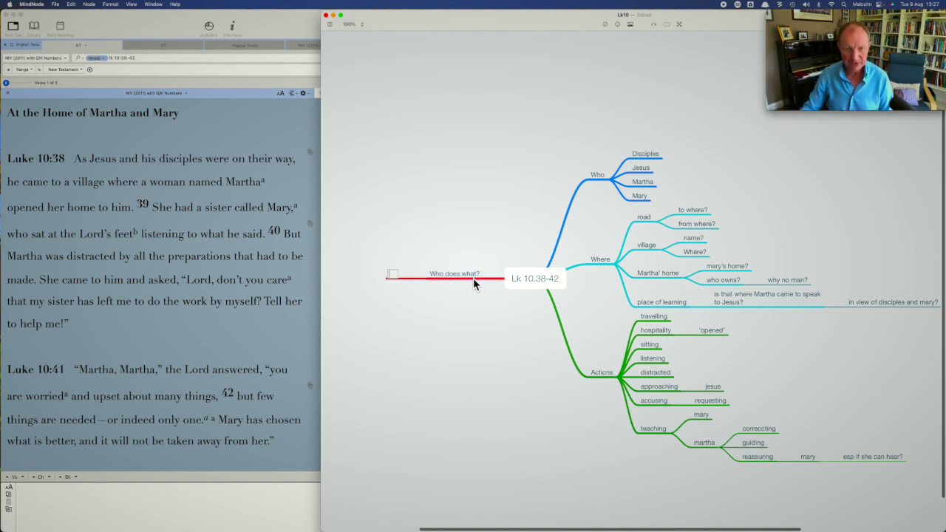
pyautogui.write('Jesus')
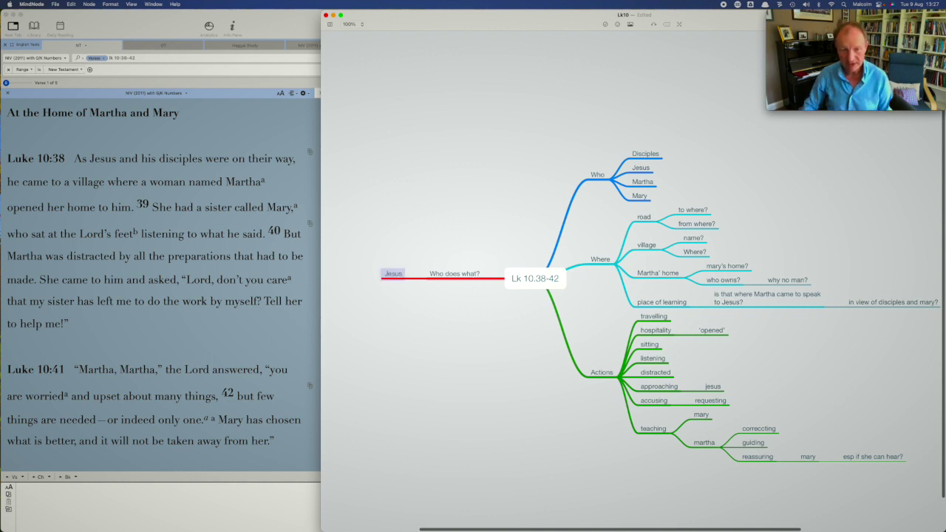
pyautogui.press('Return')
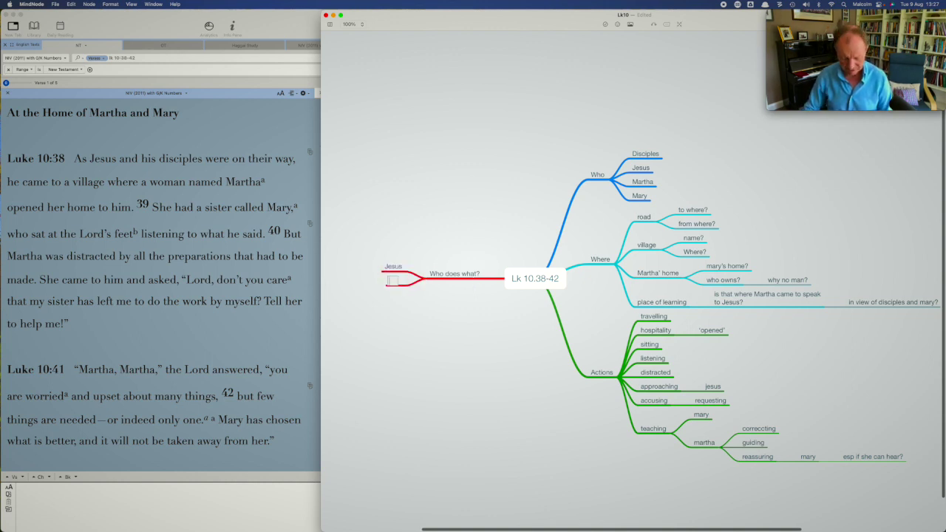
pyautogui.write('Disciples')
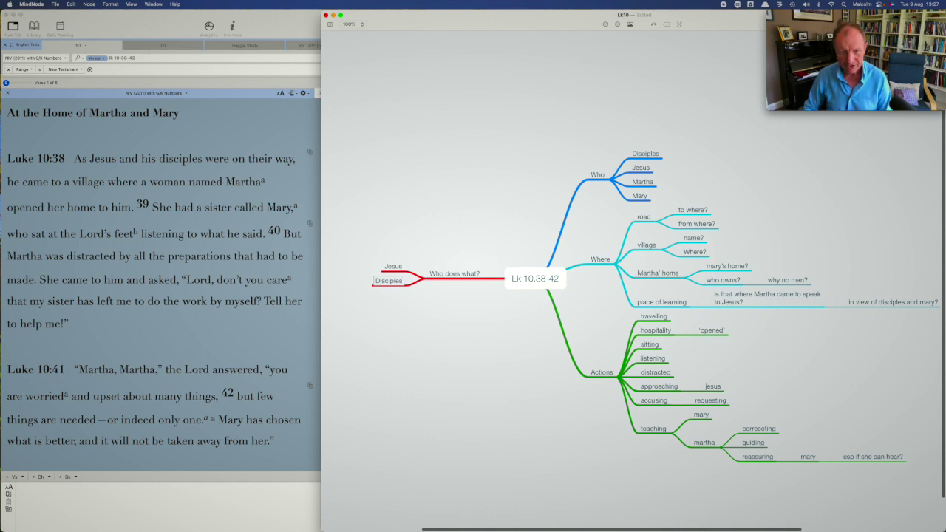
pyautogui.press('Escape')
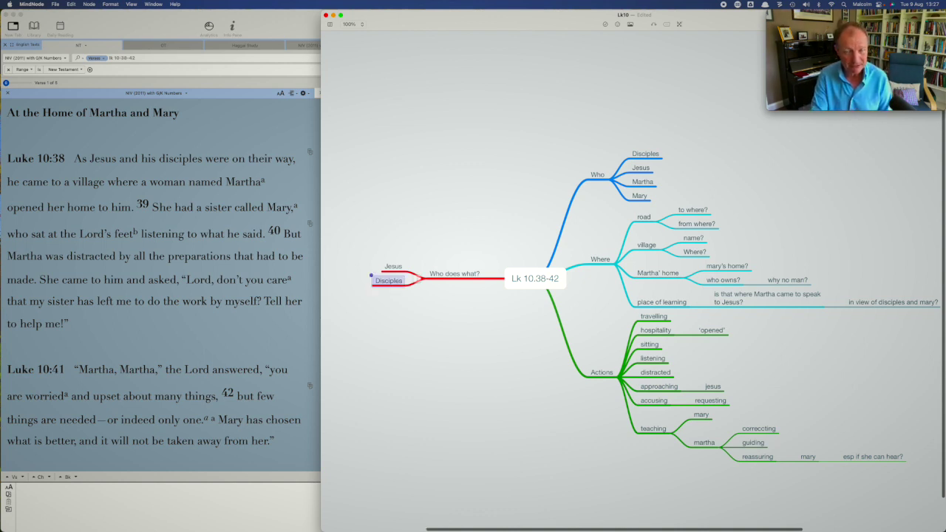
pyautogui.press('Return')
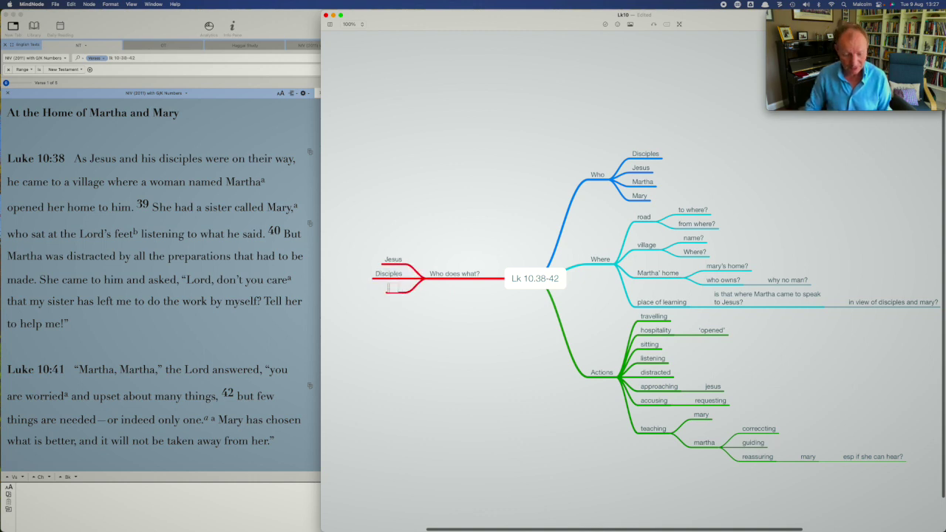
pyautogui.write('martha')
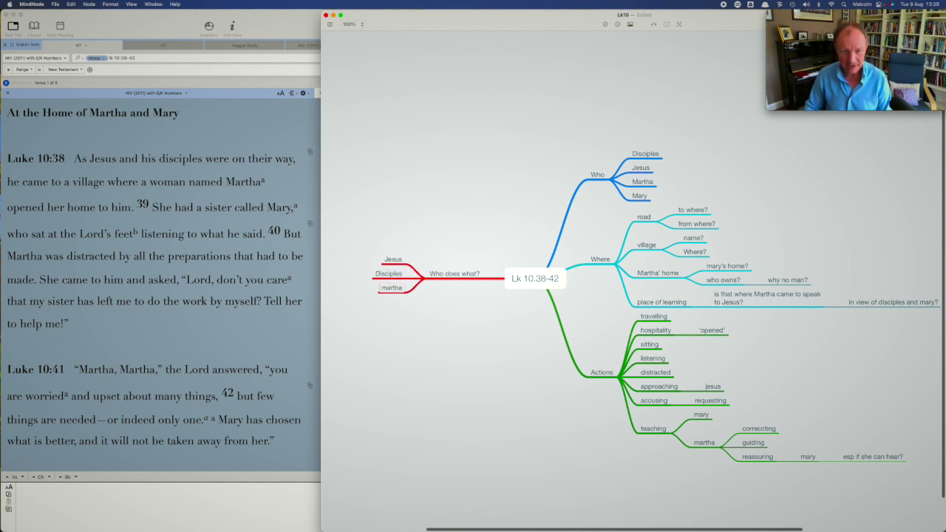
pyautogui.press('Return')
pyautogui.press('Return')
pyautogui.write('mary')
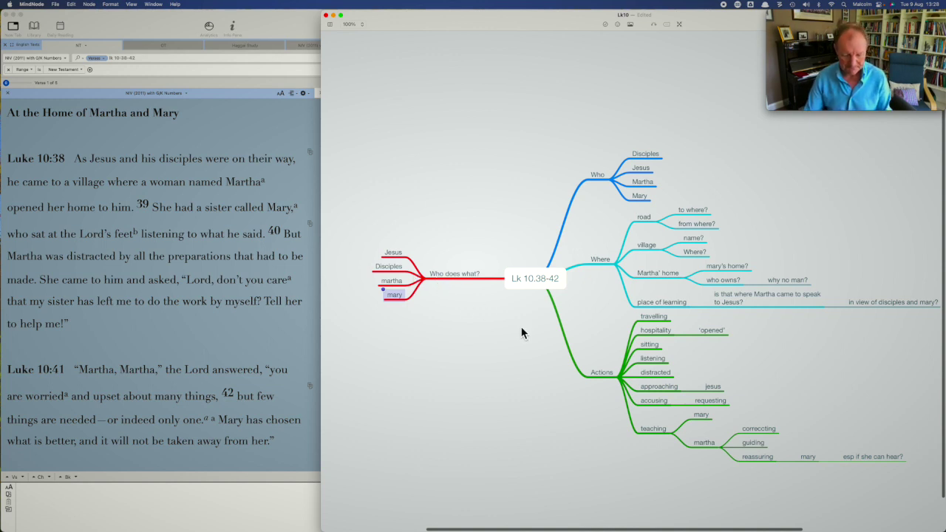
pyautogui.click(546, 287)
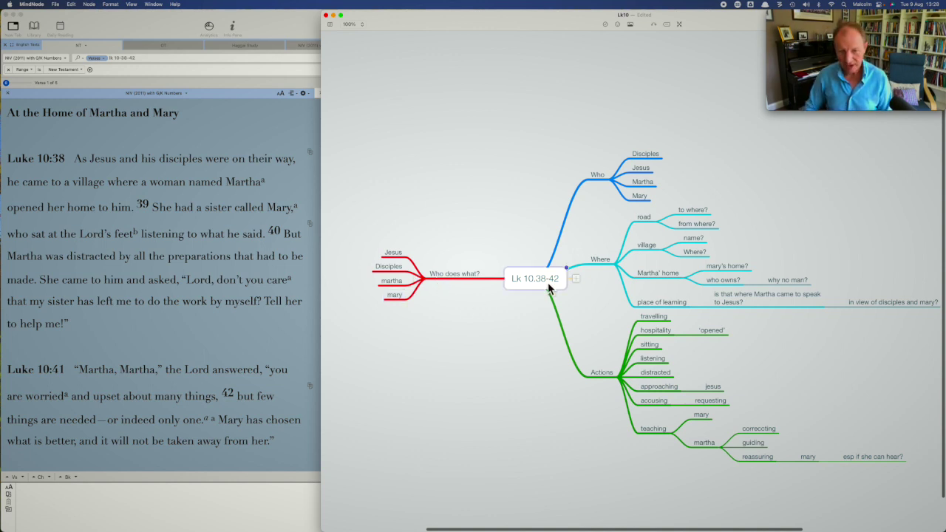
# - Create a new main branch named Notable and move it to the left side
pyautogui.press('Tab')
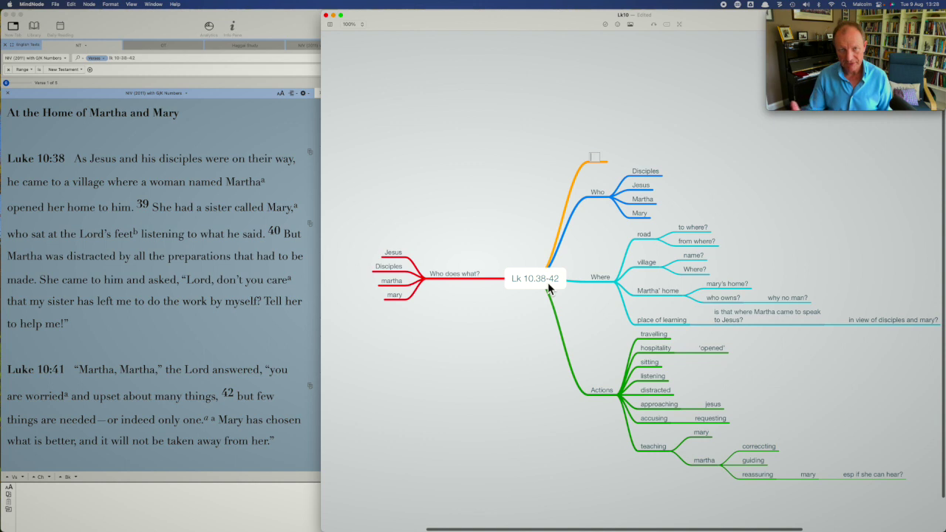
pyautogui.write('No')
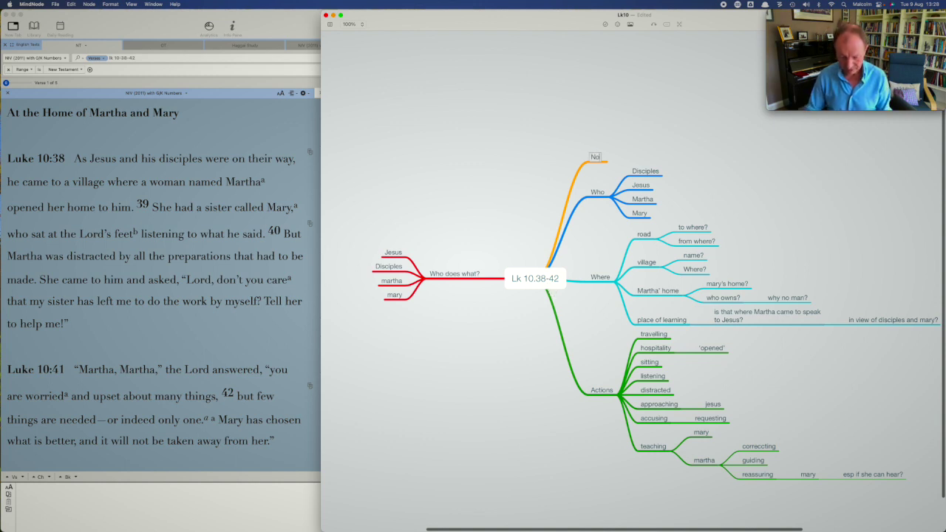
pyautogui.write('table')
pyautogui.press('Return')
pyautogui.moveTo(596, 161); pyautogui.dragTo(496, 167)
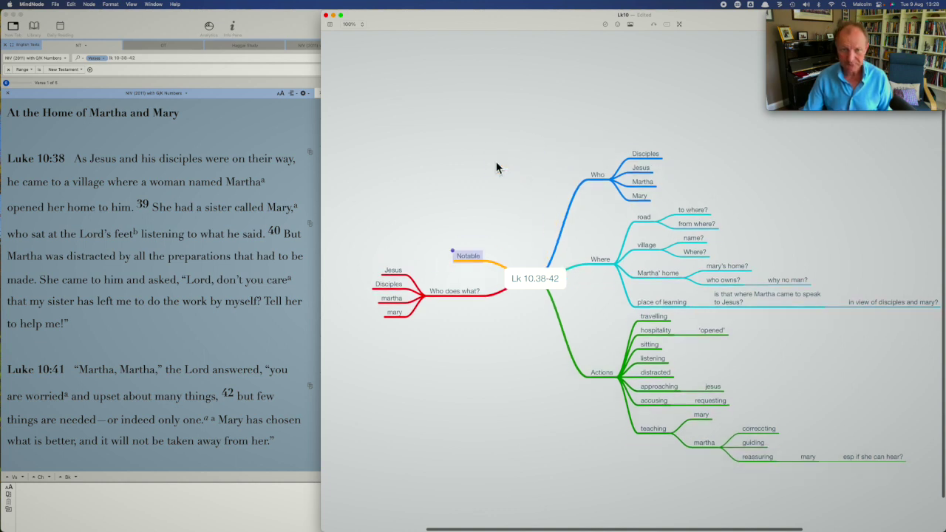
# - Add Jesus under Notable with a child note LORD X3
pyautogui.click(514, 290)
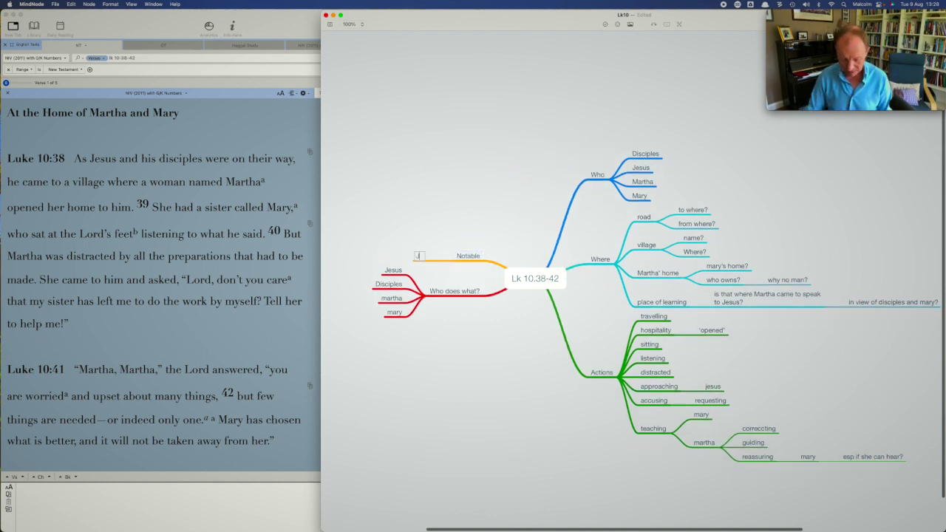
pyautogui.write('Jesus')
pyautogui.press('Return')
pyautogui.press('Tab')
pyautogui.write('LORD X3')
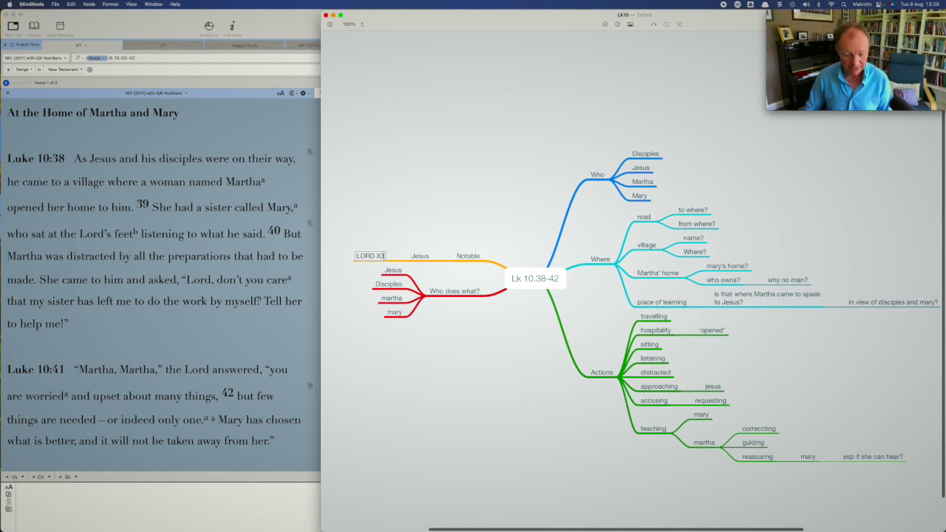
pyautogui.press('Return')
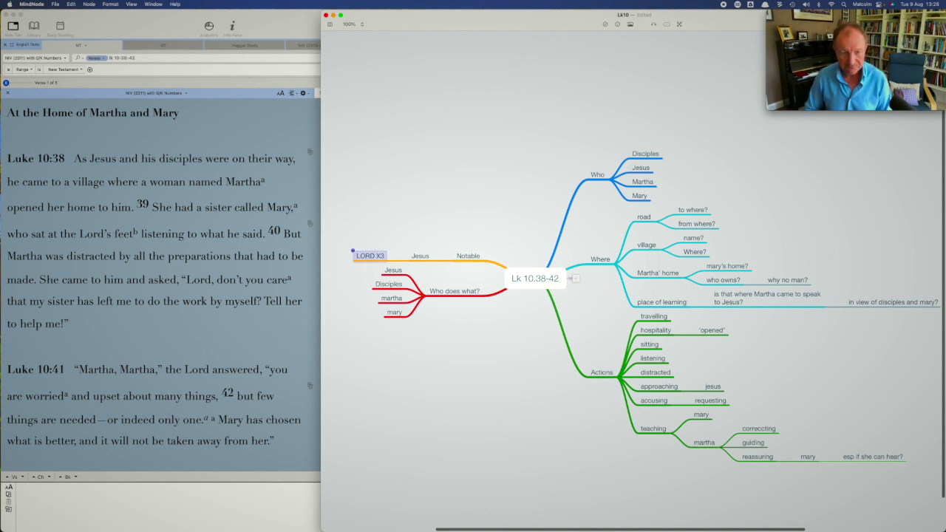
# - Add Notable entries 'martha, martha', 'no man' and 'mary sits with disciples?'
pyautogui.press('Return')
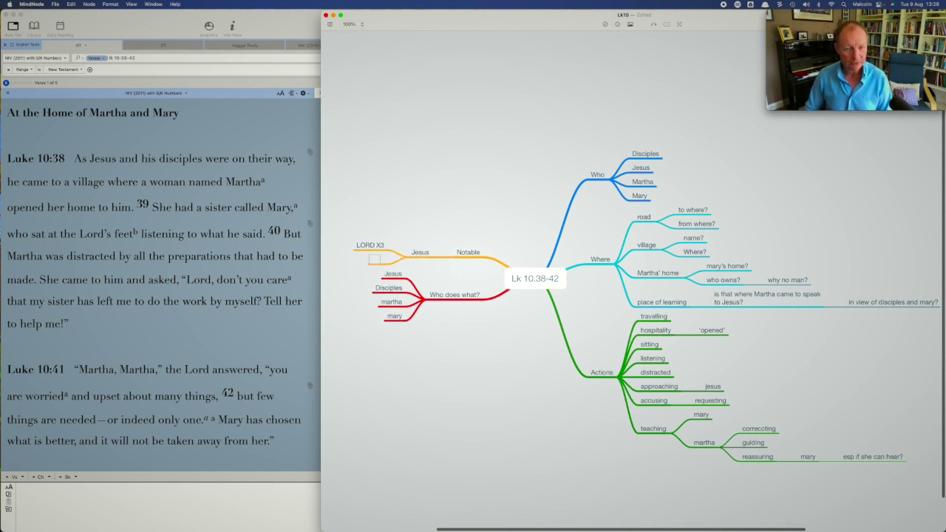
pyautogui.hotkey('shift', 'Tab')
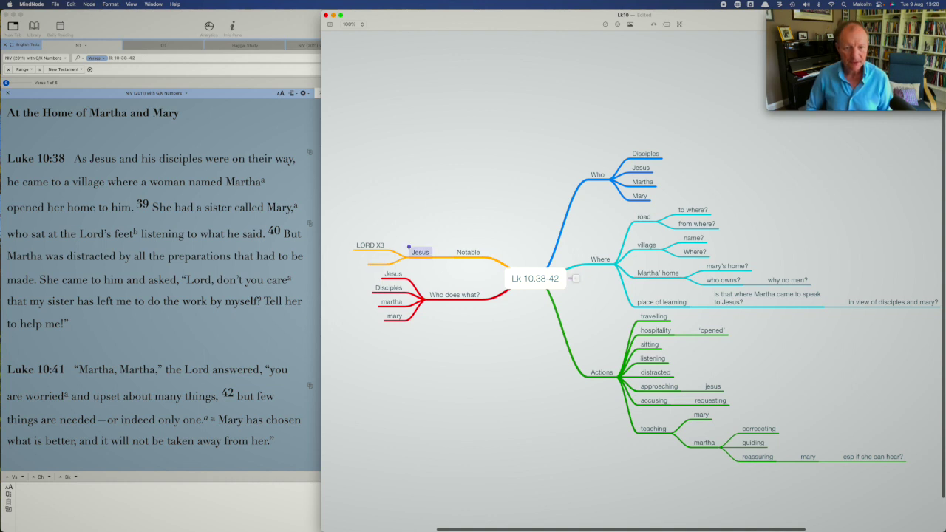
pyautogui.write('martha, martha')
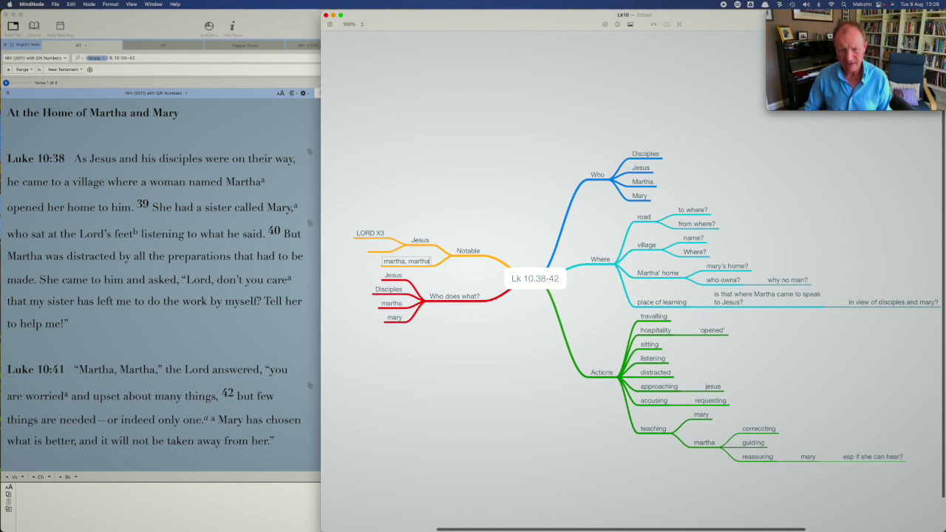
pyautogui.press('Return')
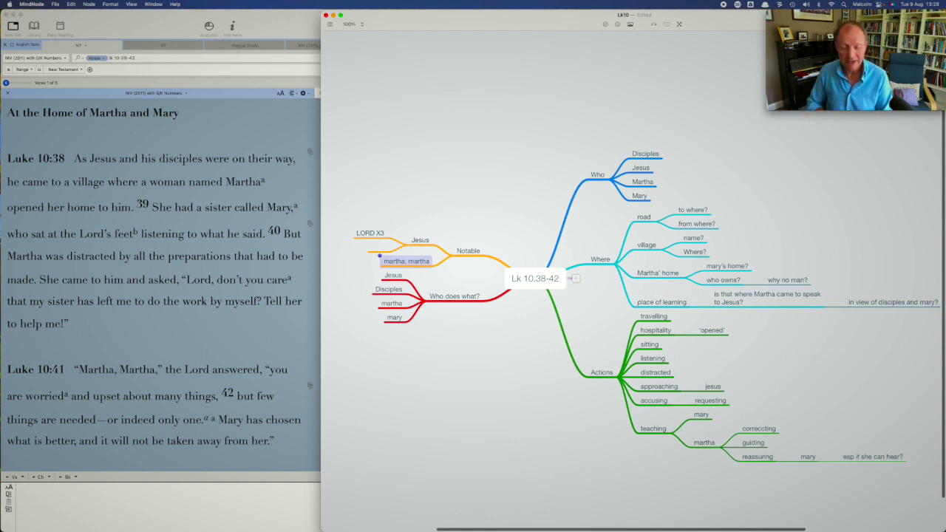
pyautogui.press('Return')
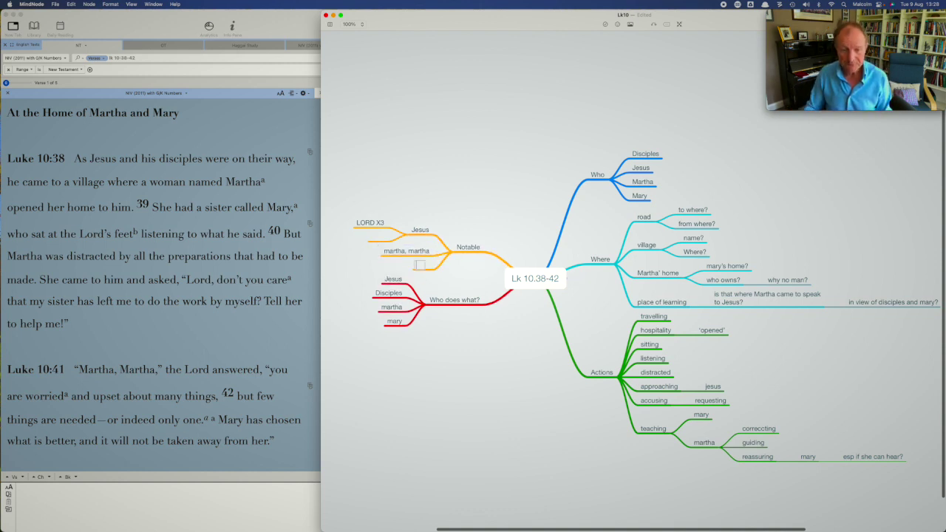
pyautogui.write('no man')
pyautogui.press('Return')
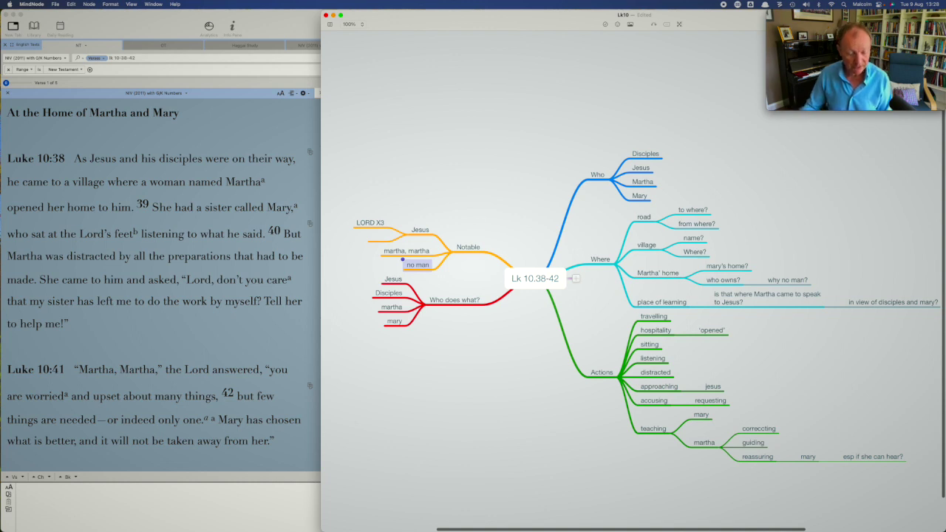
pyautogui.press('Return')
pyautogui.write('mary')
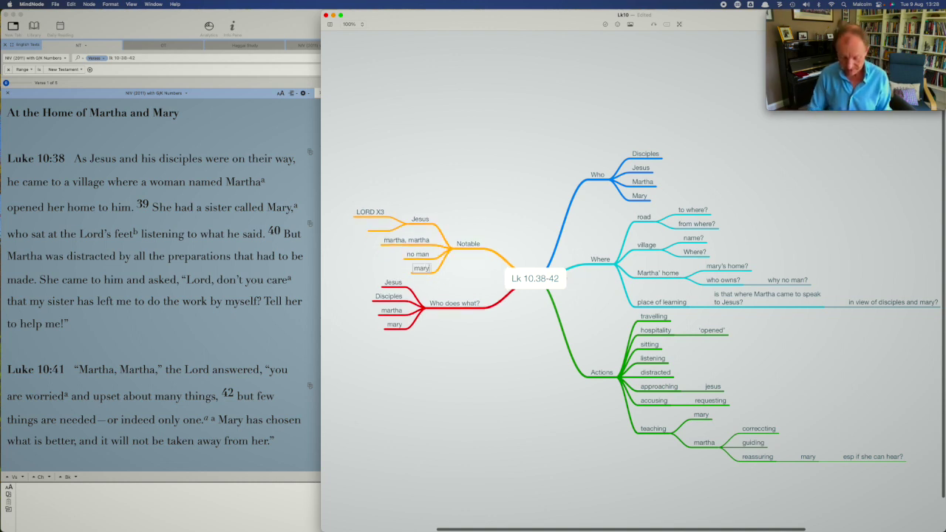
pyautogui.write(' sits with d')
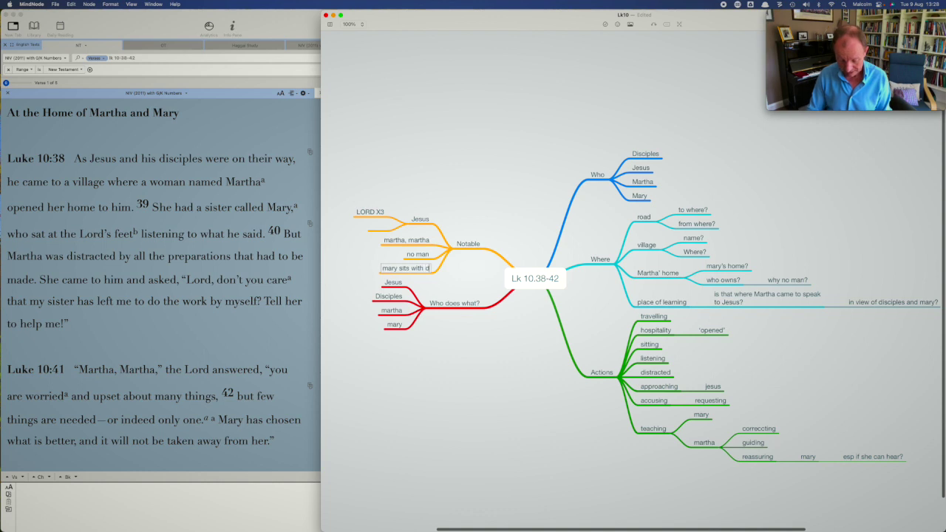
pyautogui.write('isciples')
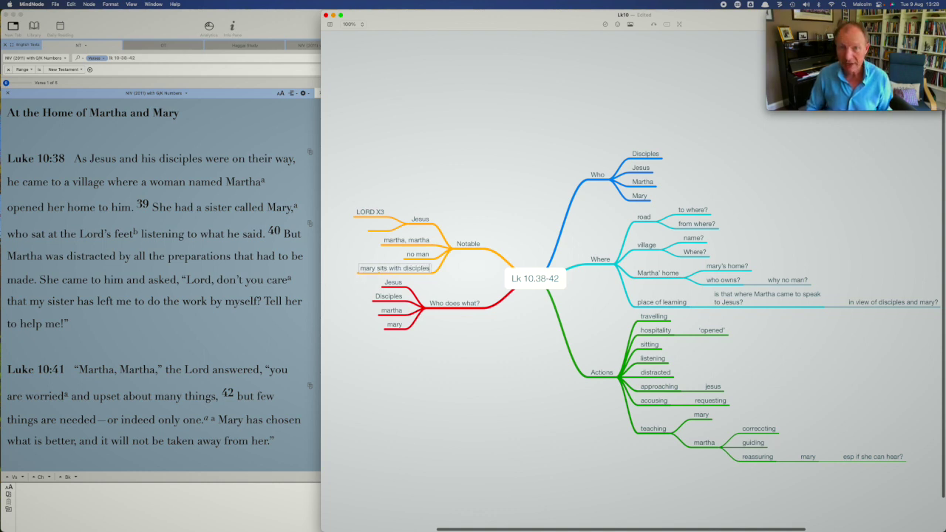
pyautogui.write('?')
pyautogui.press('Return')
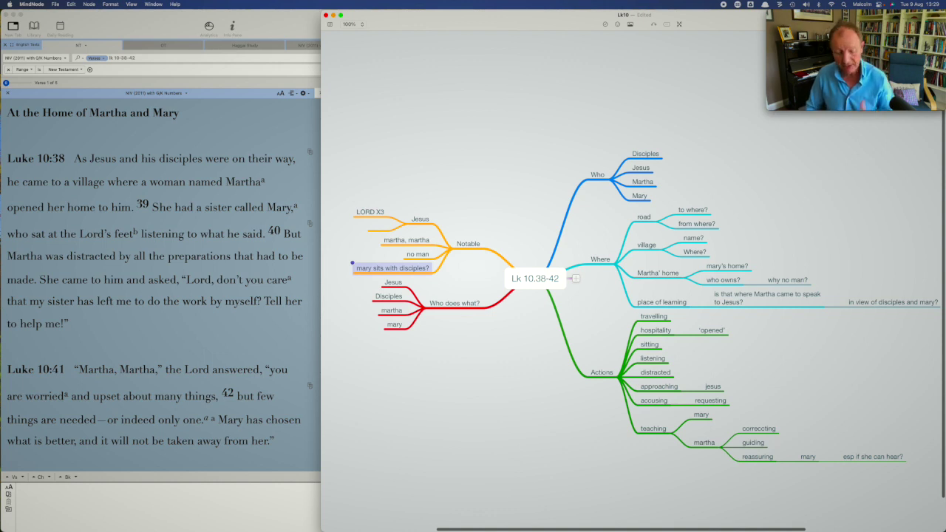
pyautogui.press('Return')
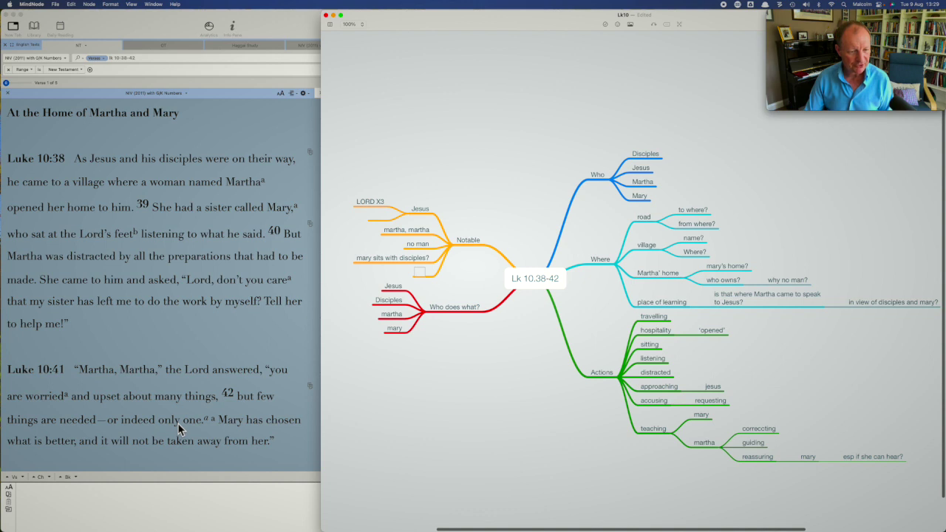
# - Add a 'many...few...one' entry under Notable
pyautogui.moveTo(147, 398)
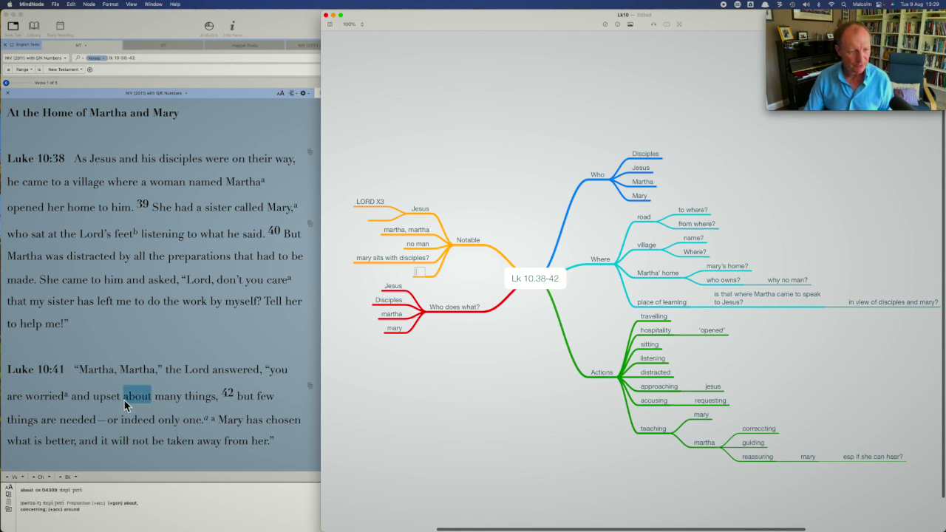
pyautogui.moveTo(182, 398)
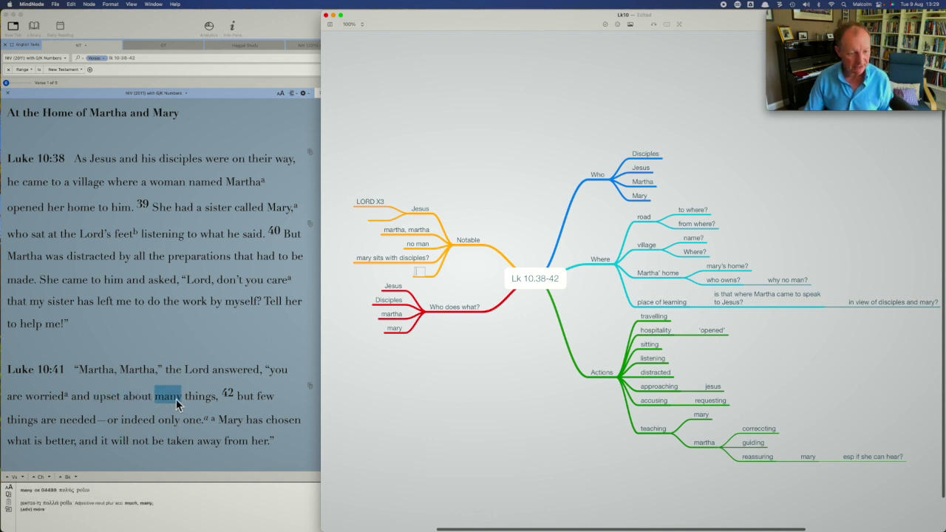
pyautogui.moveTo(275, 398)
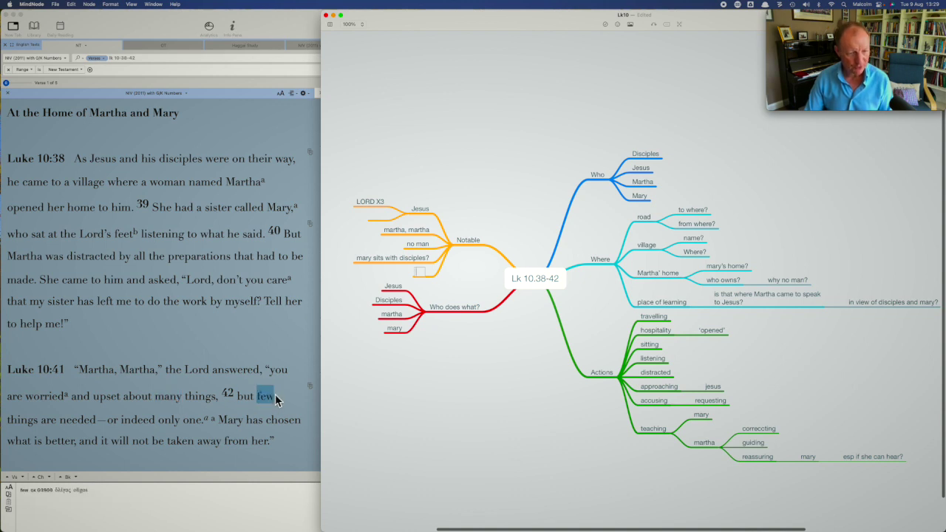
pyautogui.moveTo(189, 425)
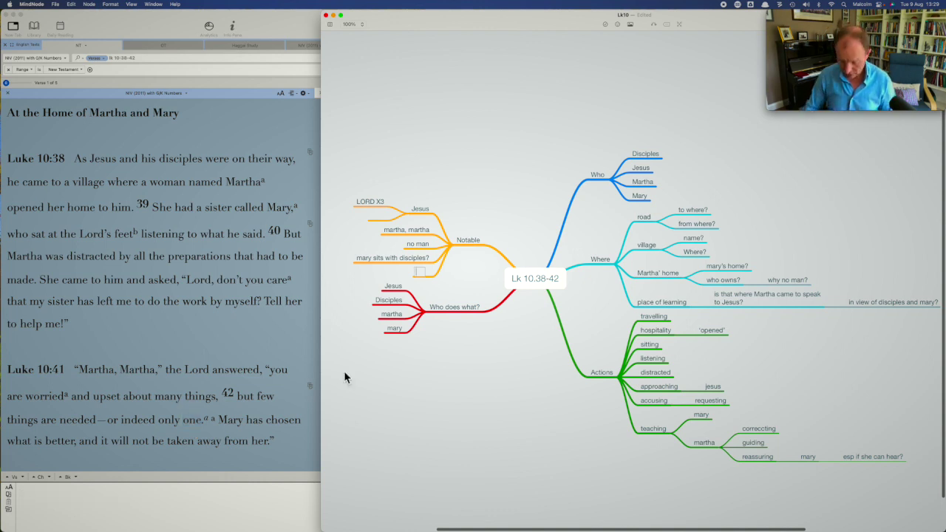
pyautogui.write('many')
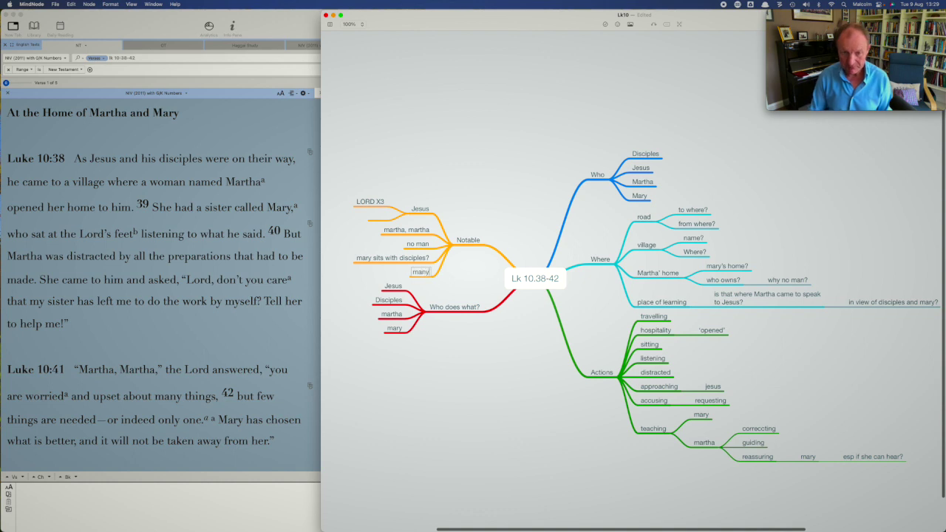
pyautogui.write('...f')
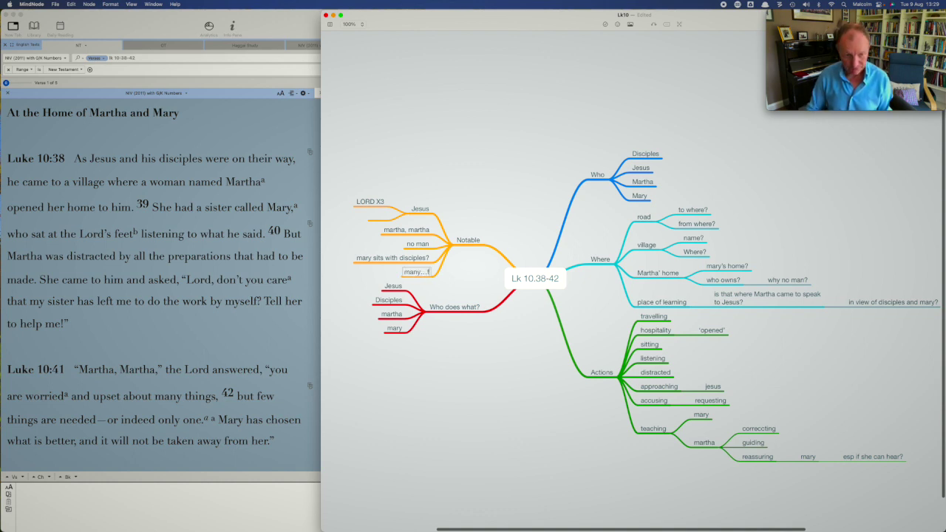
pyautogui.write('ew...one')
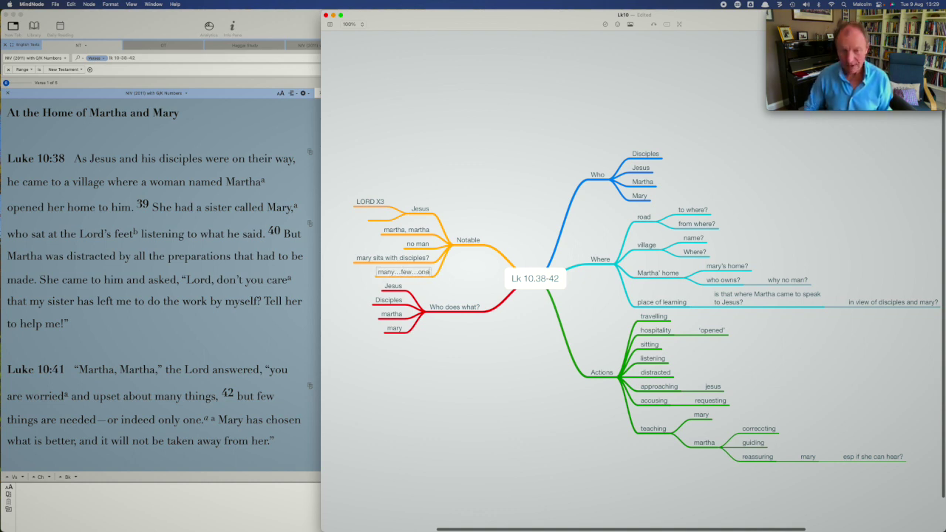
pyautogui.press('Return')
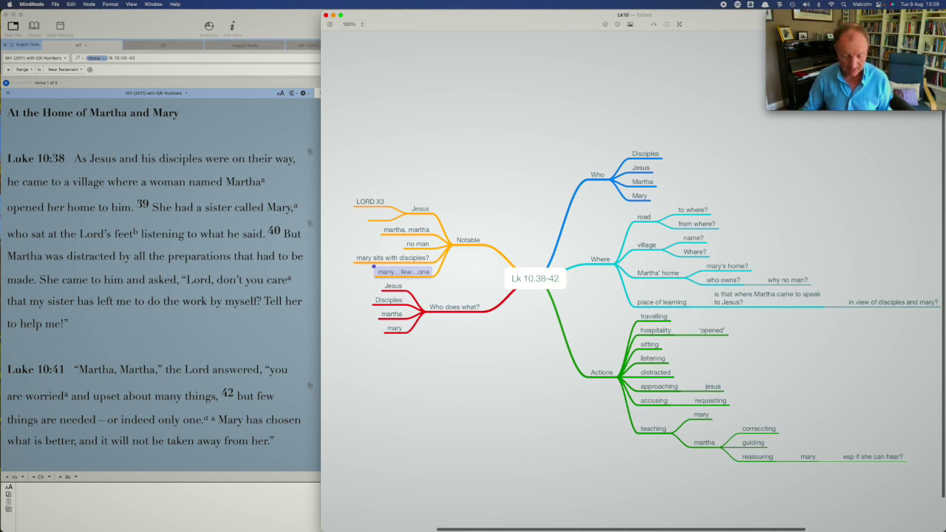
# - Add a 'define 'better'' note and look up the Greek word for better
pyautogui.press('Return')
pyautogui.write('define')
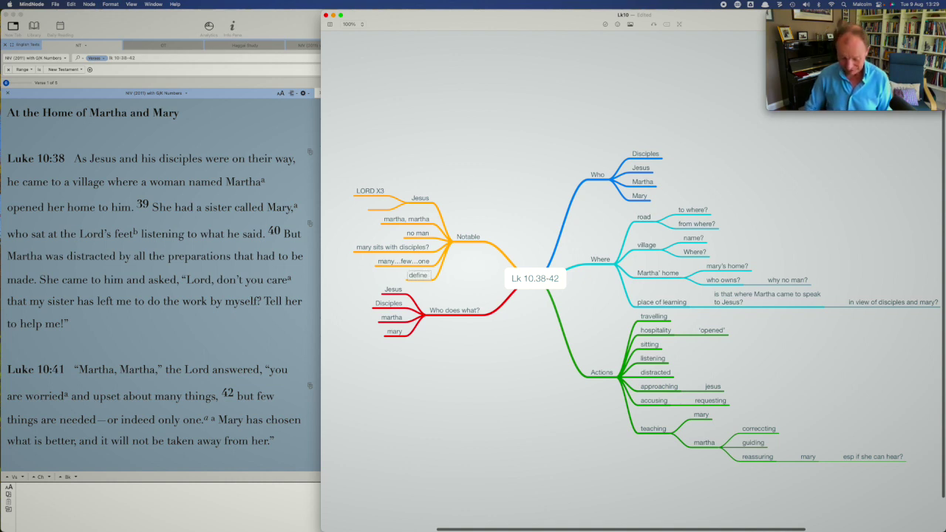
pyautogui.write(" 'better'")
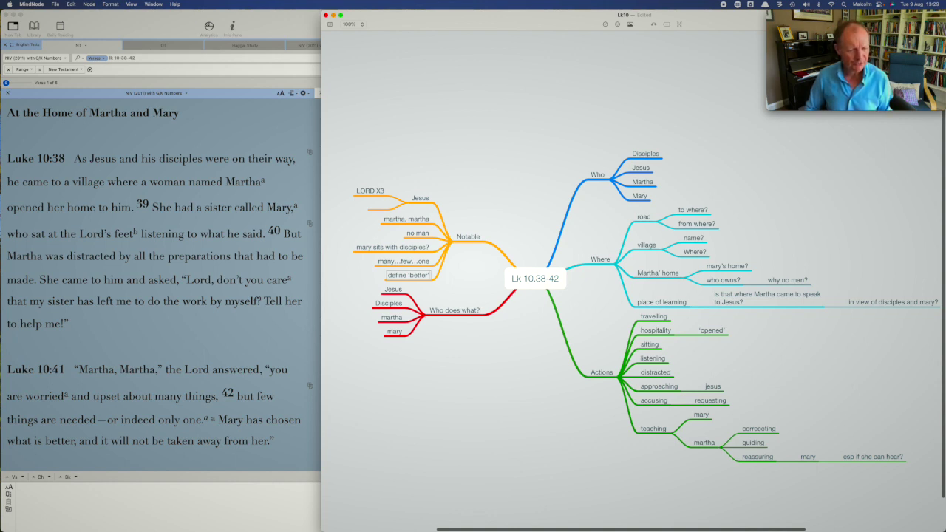
pyautogui.doubleClick(60, 441)
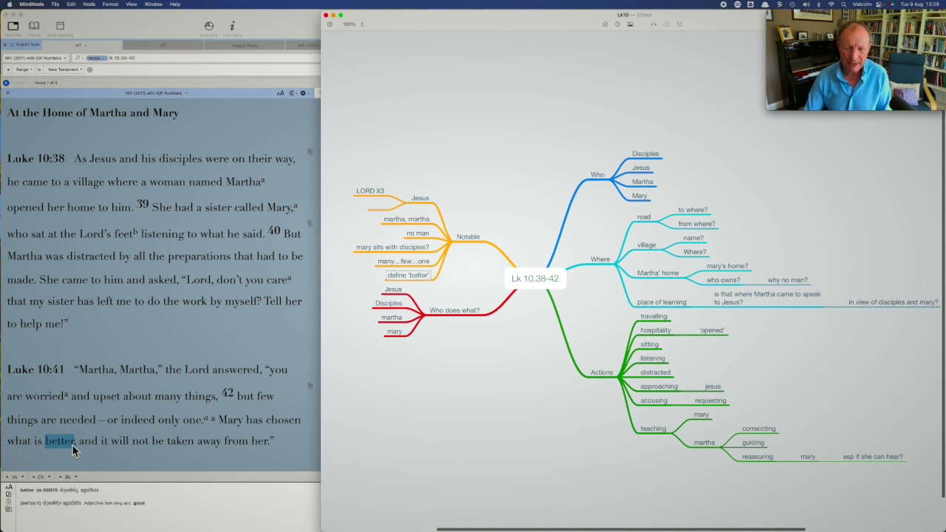
pyautogui.click(72, 444)
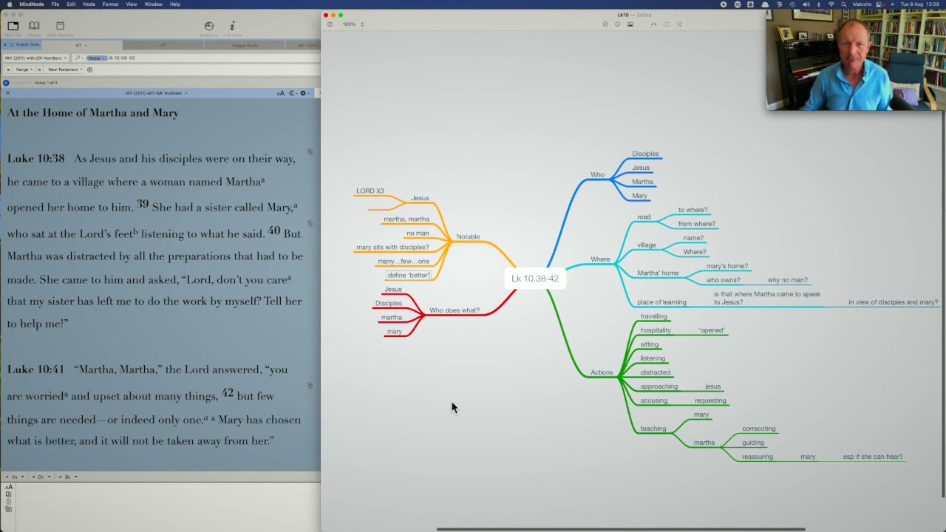
pyautogui.click(408, 275)
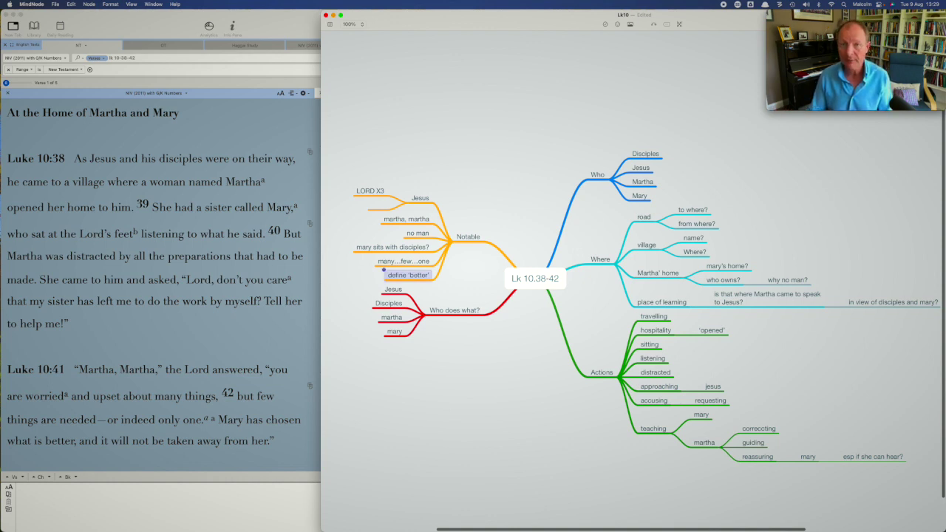
# - Create a main branch named 'structure', correcting its spelling, and move it left
pyautogui.click(531, 279)
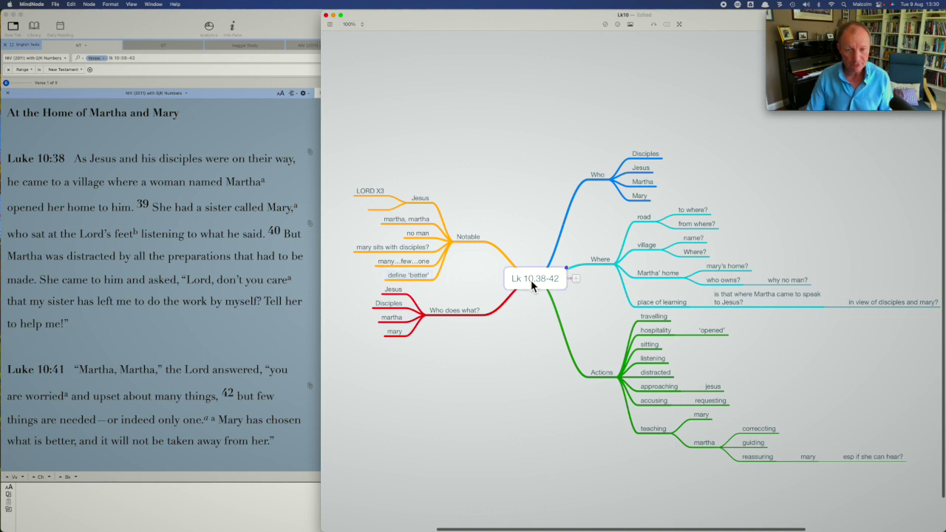
pyautogui.press('Tab')
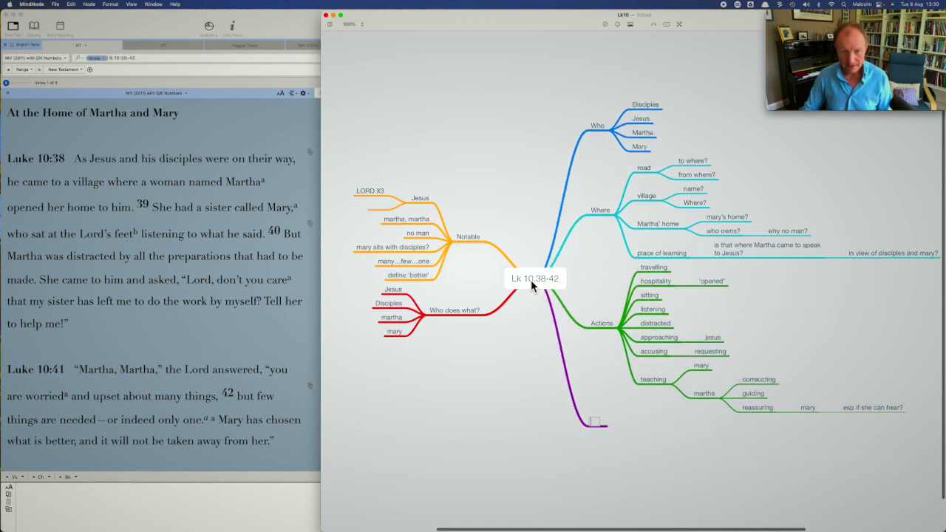
pyautogui.write('str')
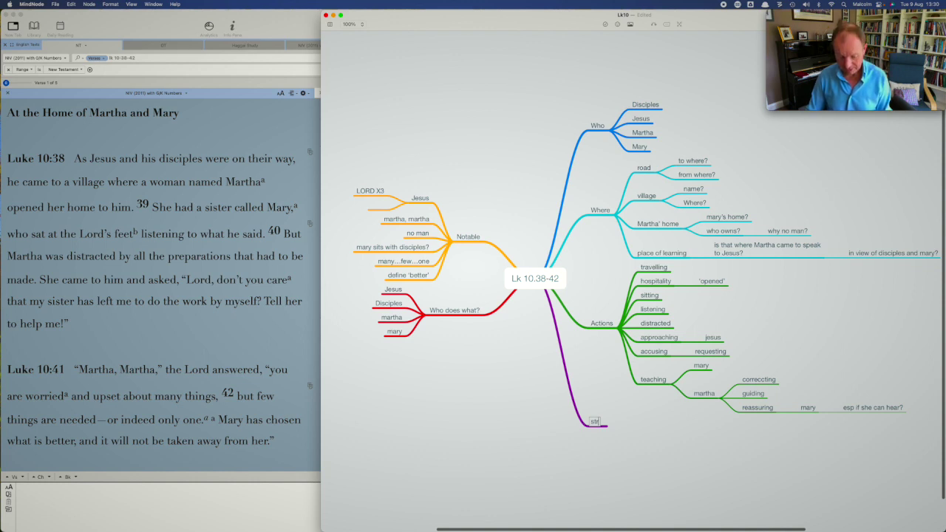
pyautogui.write('uture')
pyautogui.press('Return')
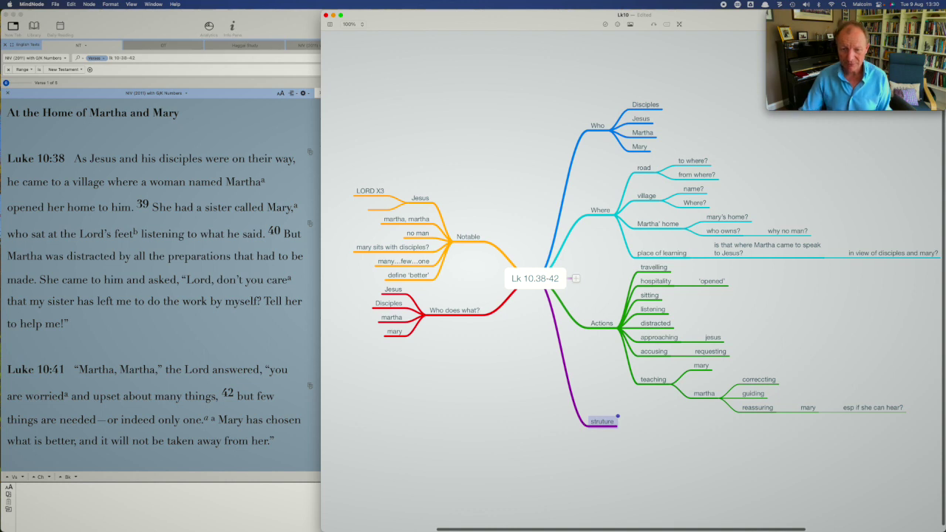
pyautogui.click(605, 425)
pyautogui.write('c')
pyautogui.press('Return')
pyautogui.moveTo(608, 424); pyautogui.dragTo(468, 420)
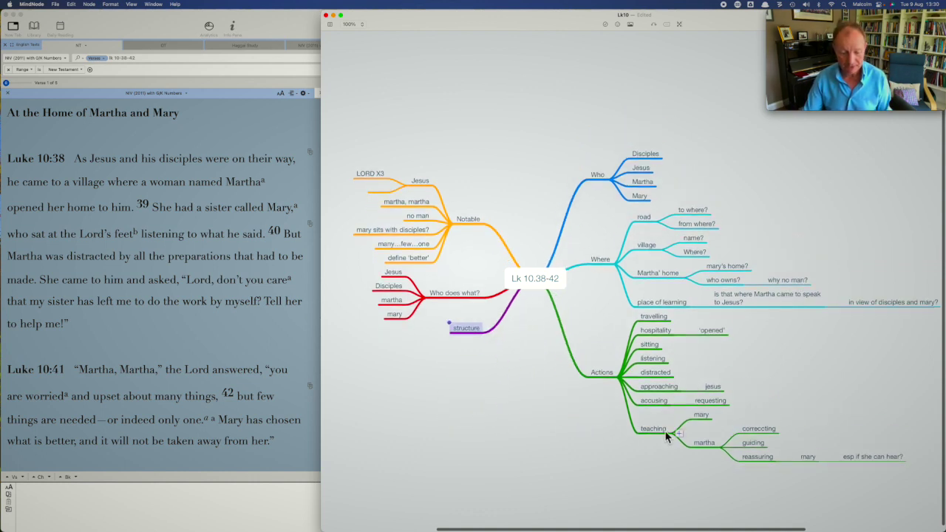
# - Add children 38 and 39ff under structure
pyautogui.press('Tab')
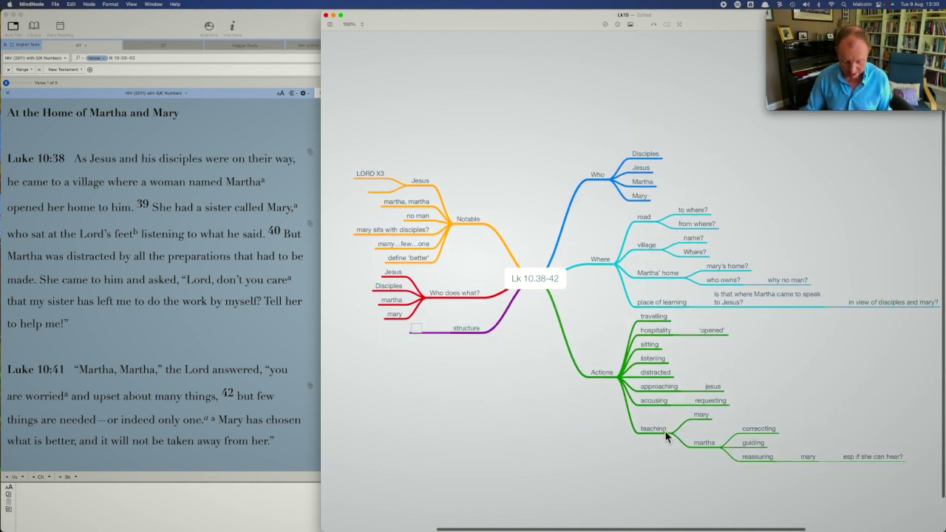
pyautogui.write('38')
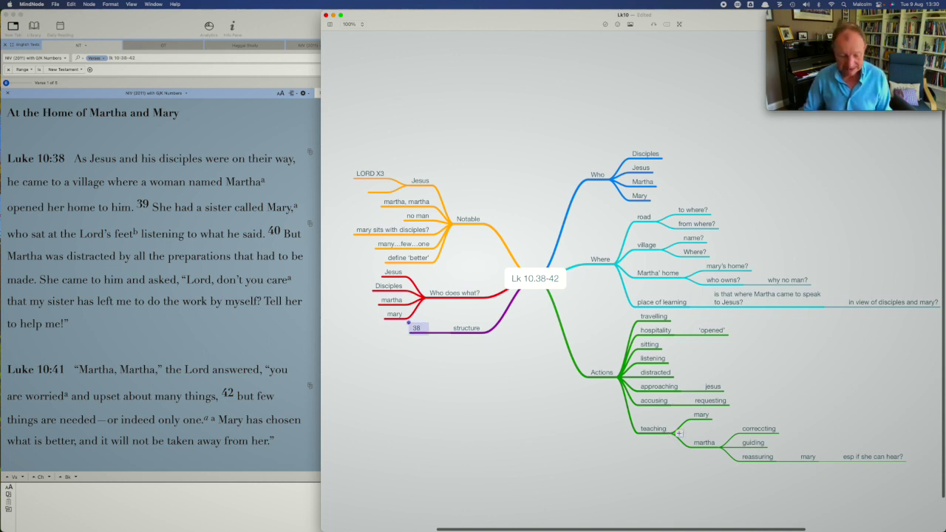
pyautogui.press('Return')
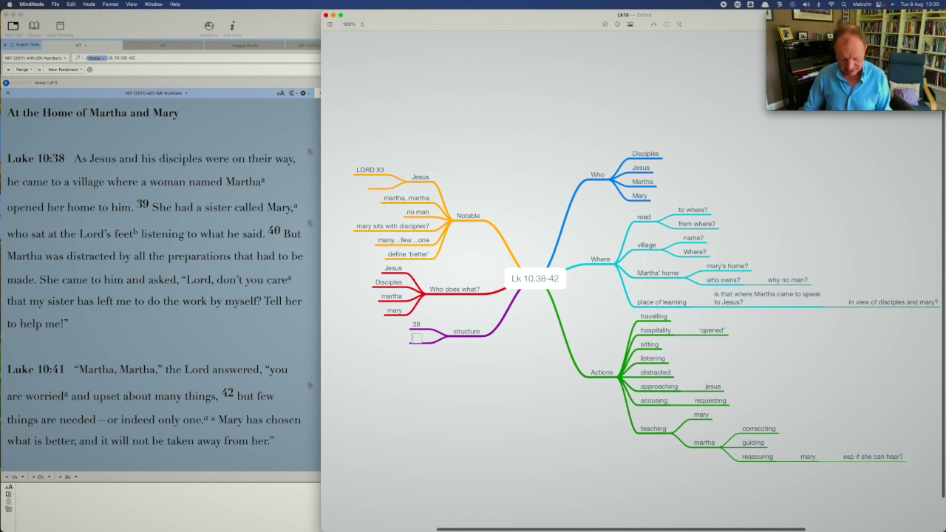
pyautogui.write('39')
pyautogui.press('Return')
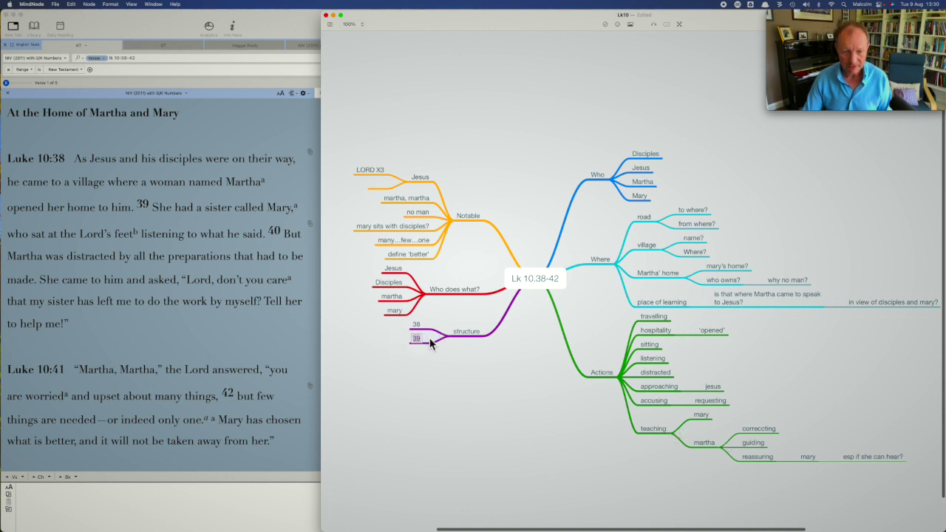
pyautogui.write('ff')
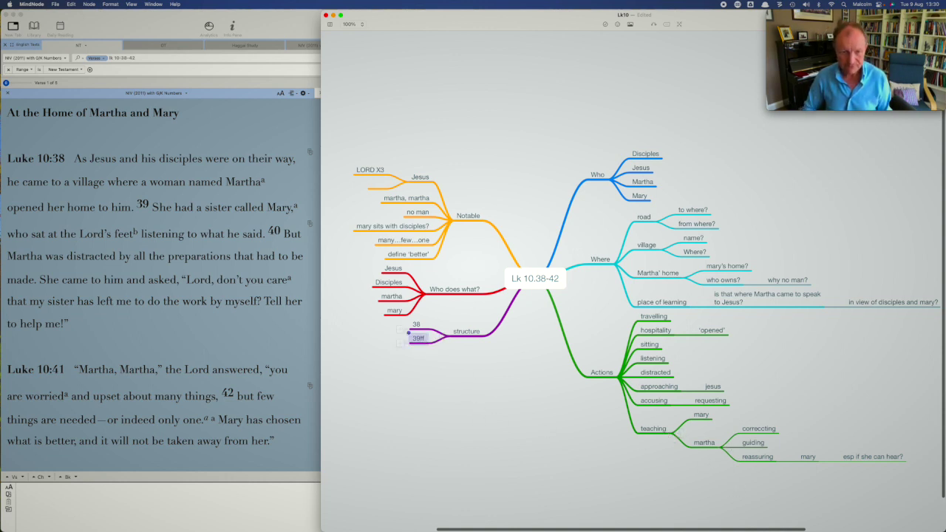
pyautogui.press('Tab')
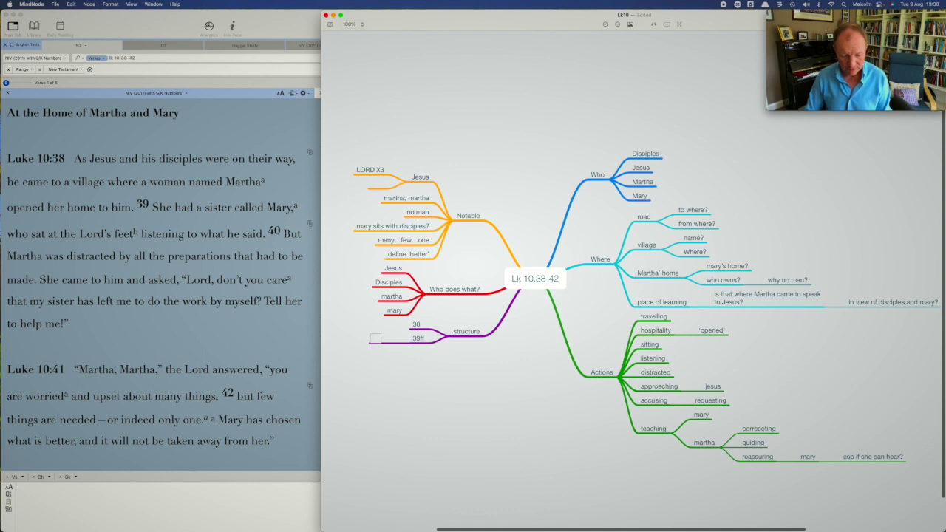
# - Under 39ff, add mary with child 'in home', then martha
pyautogui.write('mary')
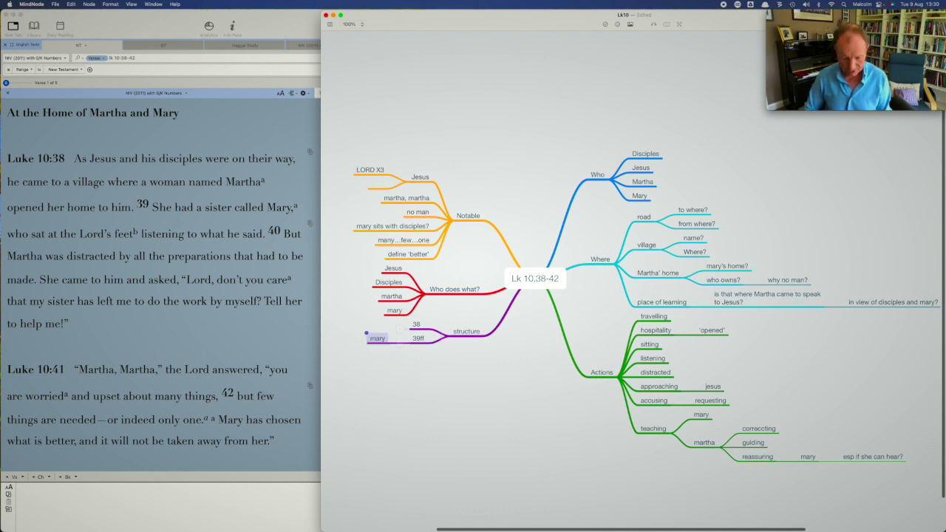
pyautogui.press('Return')
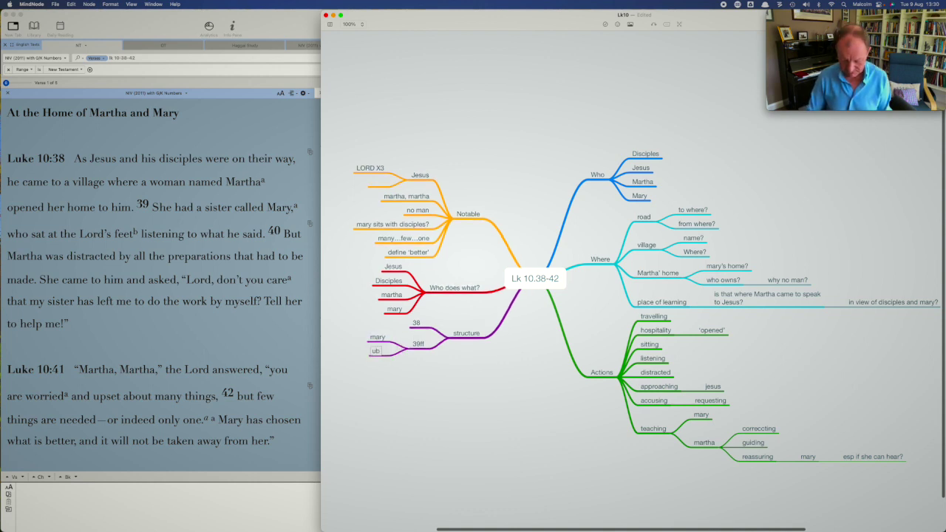
pyautogui.write('in home')
pyautogui.press('Return')
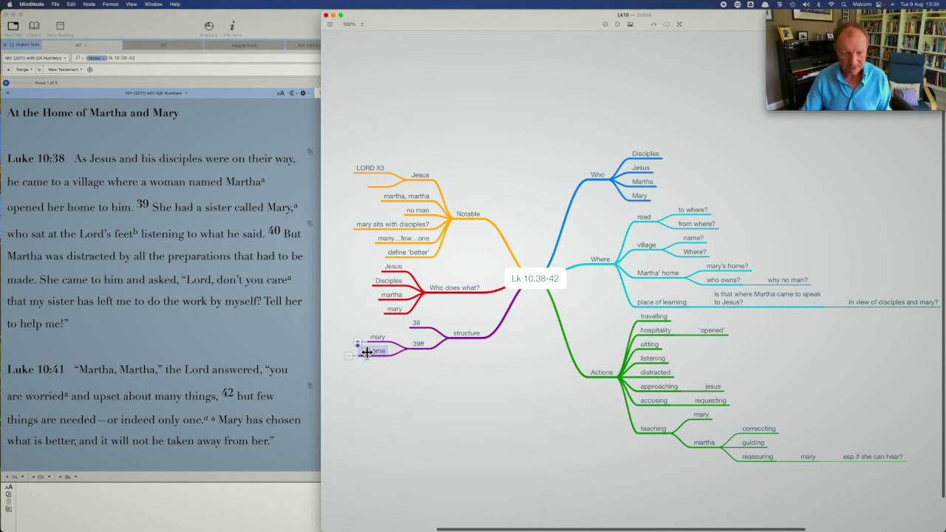
pyautogui.moveTo(374, 356)
pyautogui.mouseDown()
pyautogui.moveTo(365, 336)
pyautogui.moveTo(373, 337)
pyautogui.mouseUp()
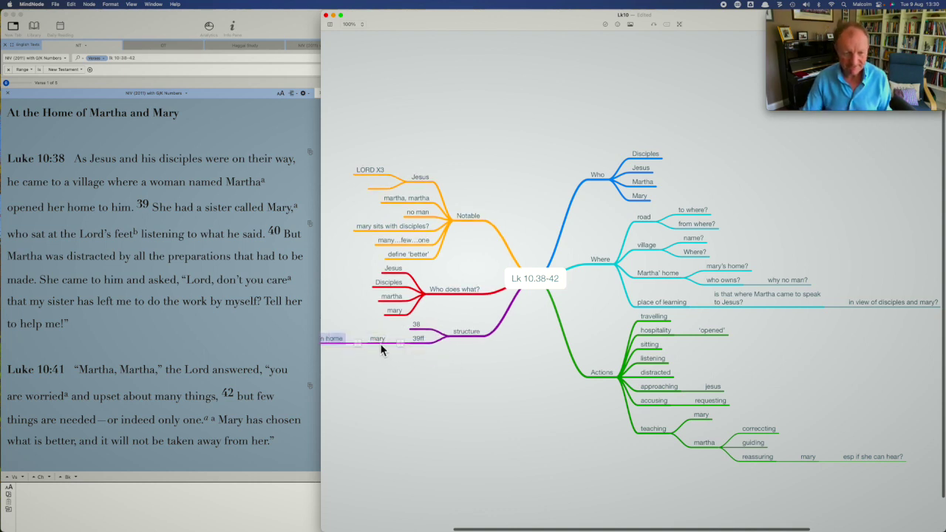
pyautogui.click(379, 340)
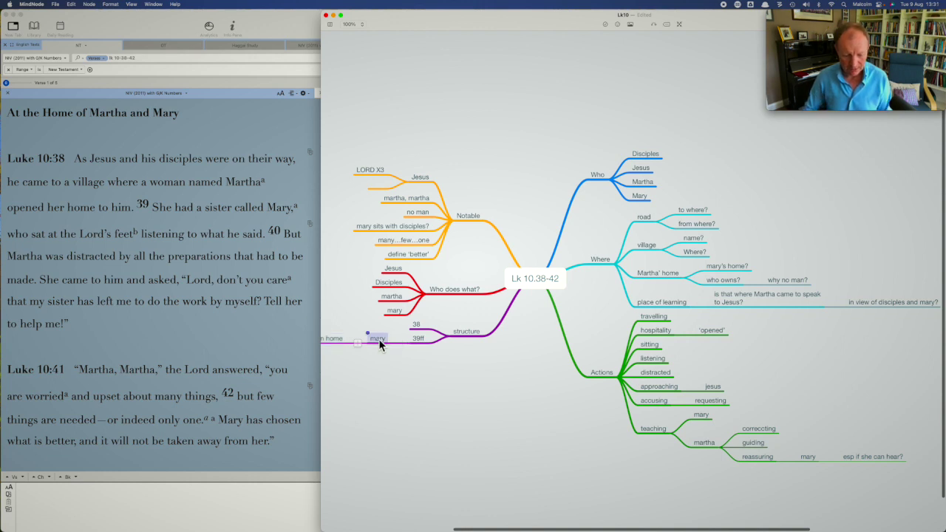
pyautogui.press('Return')
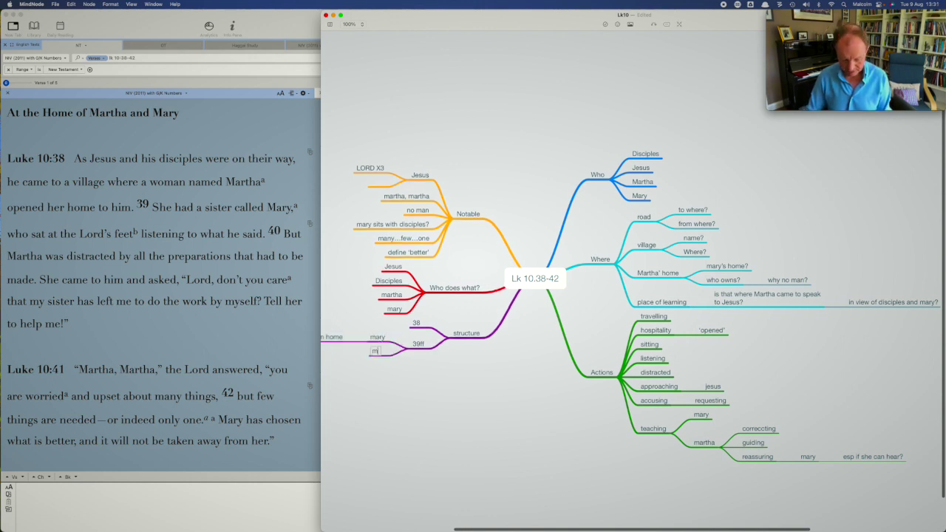
pyautogui.write('martha')
pyautogui.press('Return')
pyautogui.hscroll(2, 498, 328)
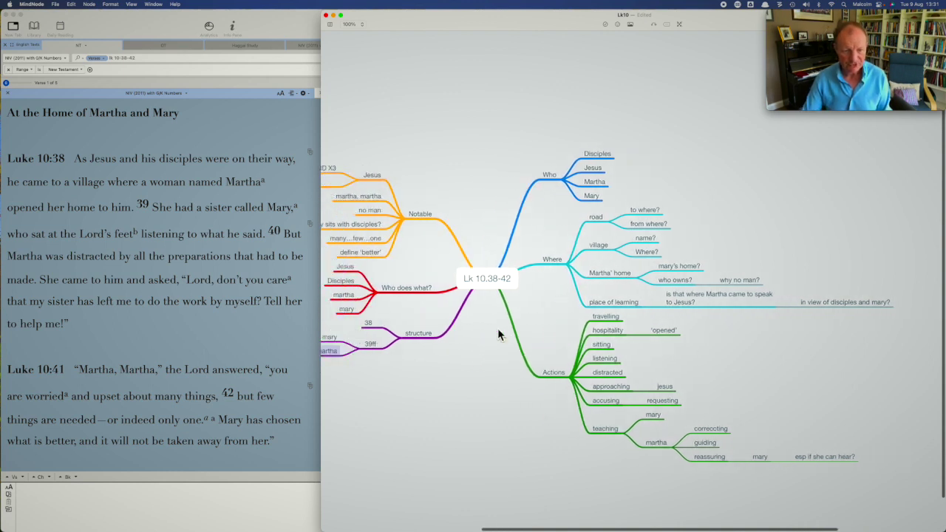
pyautogui.hscroll(-6, 497, 328)
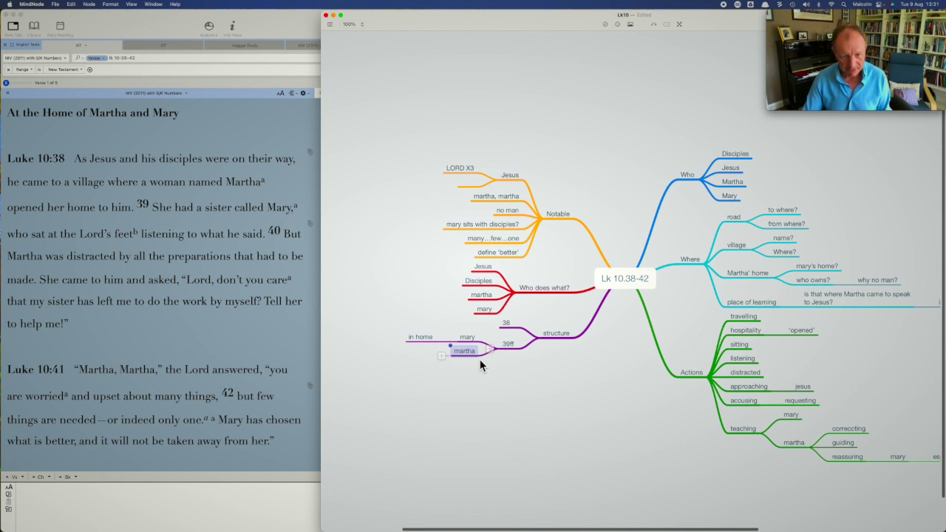
# - Add children 'her situation', 'her complaint' and 'her request' under martha
pyautogui.press('Tab')
pyautogui.write('her situation')
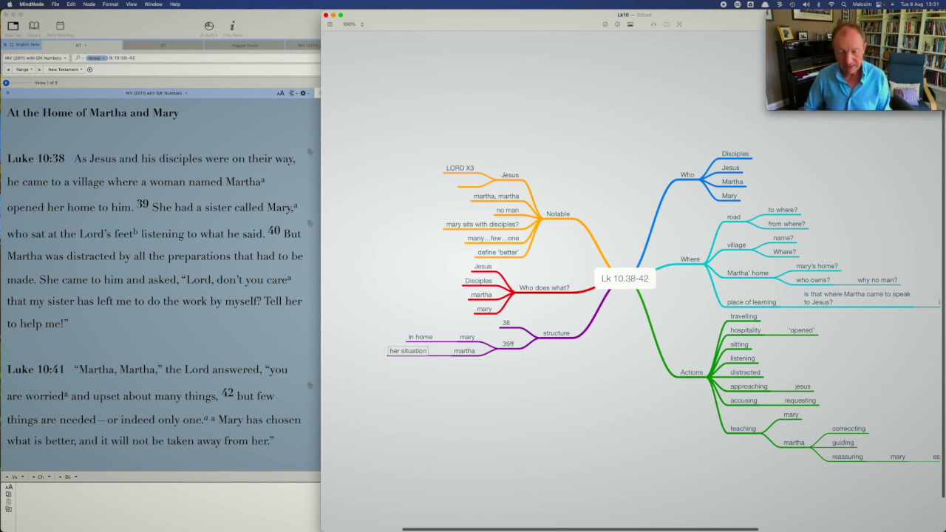
pyautogui.press('Return')
pyautogui.press('Return')
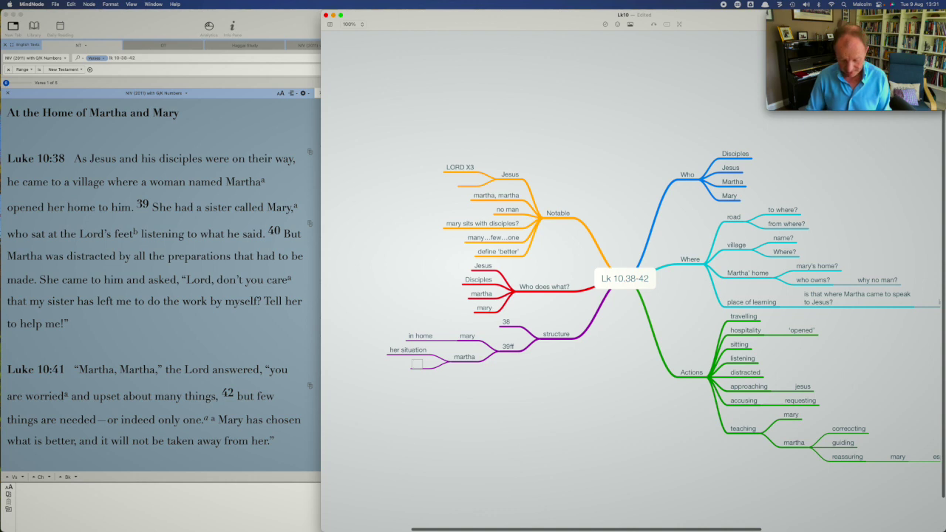
pyautogui.write('her complaint')
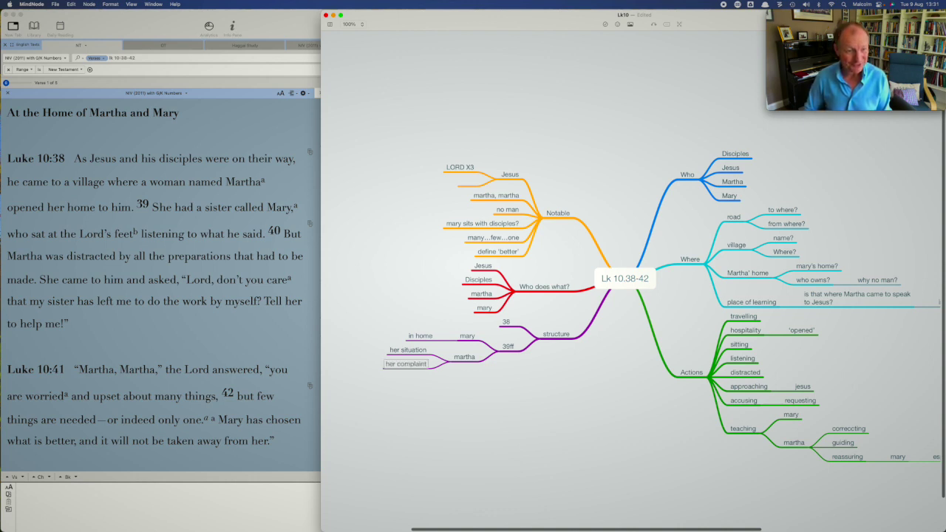
pyautogui.press('Return')
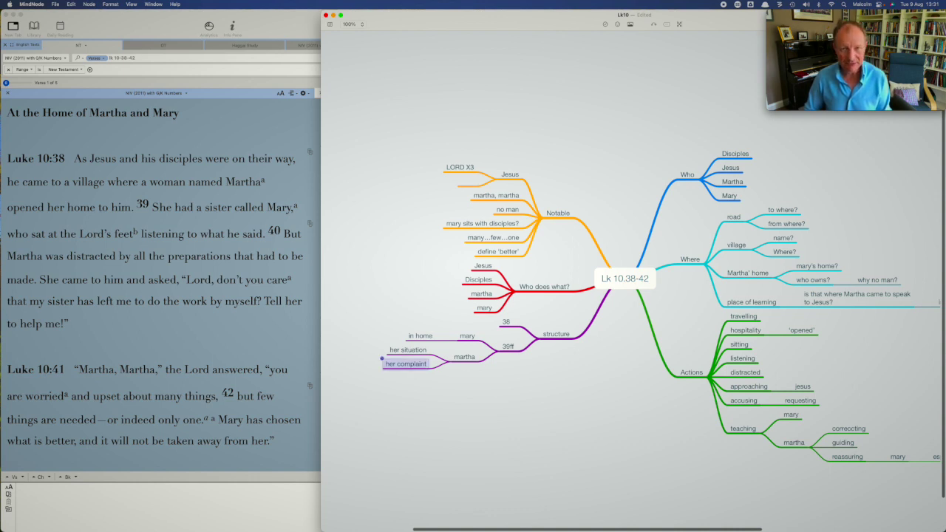
pyautogui.press('Return')
pyautogui.write('her request')
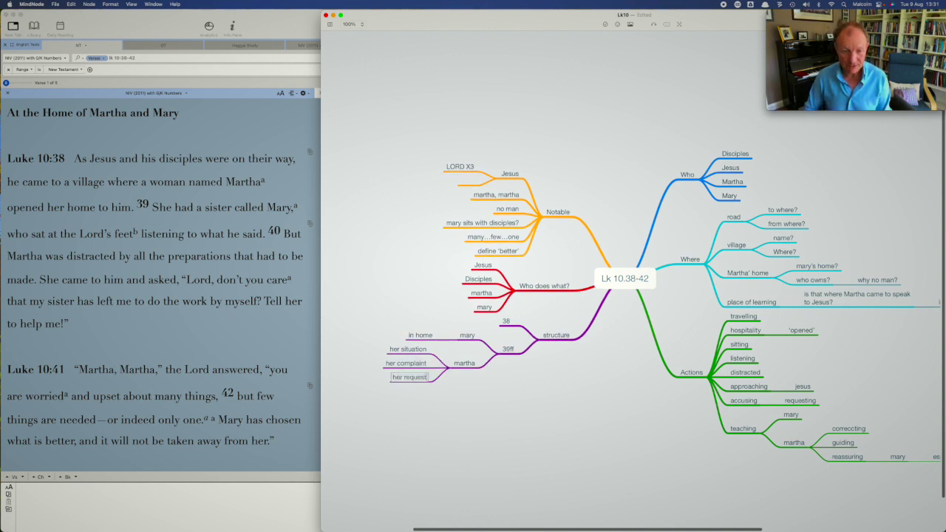
pyautogui.press('Return')
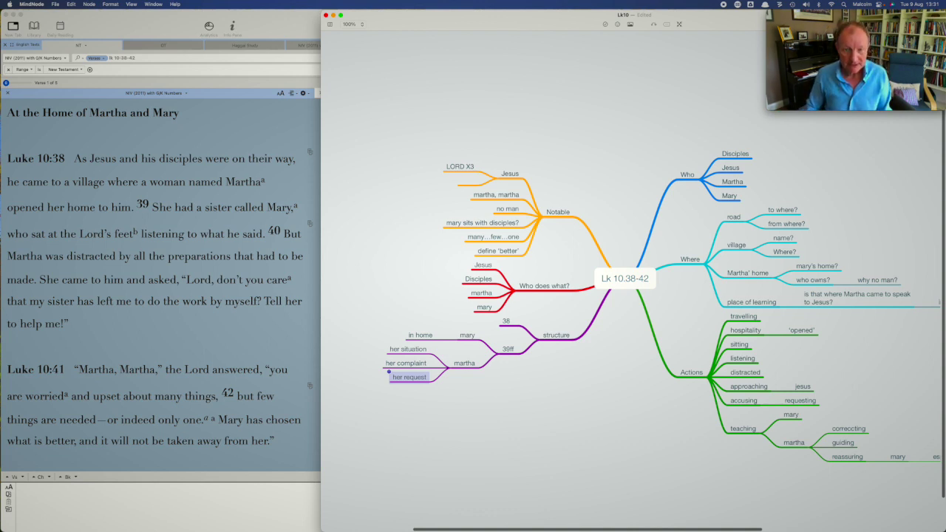
# - Add a Jesus node under 39ff, fixing the misspelling Jeuss
pyautogui.press('Left')
pyautogui.press('Return')
pyautogui.write('Jeuss')
pyautogui.press('Return')
pyautogui.press('Up')
pyautogui.press('Up')
pyautogui.press('Up')
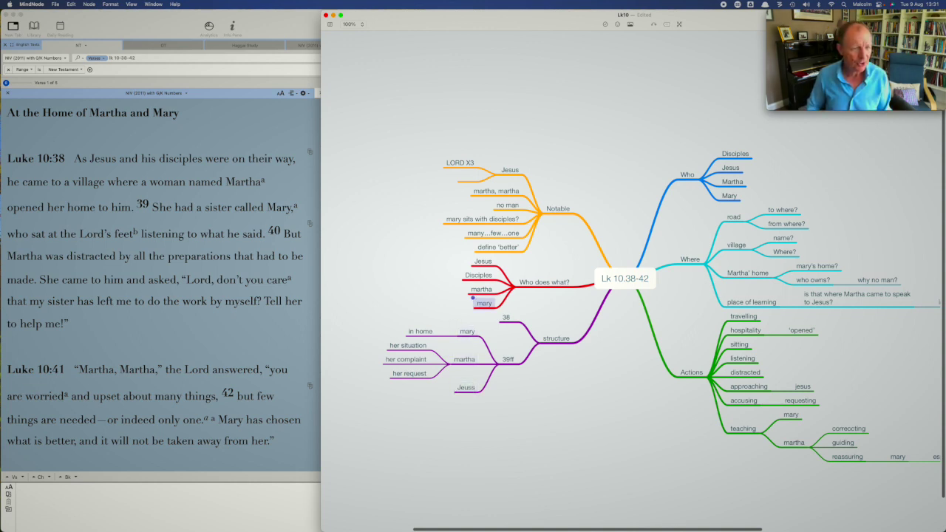
pyautogui.press('Down')
pyautogui.press('Down')
pyautogui.press('Down')
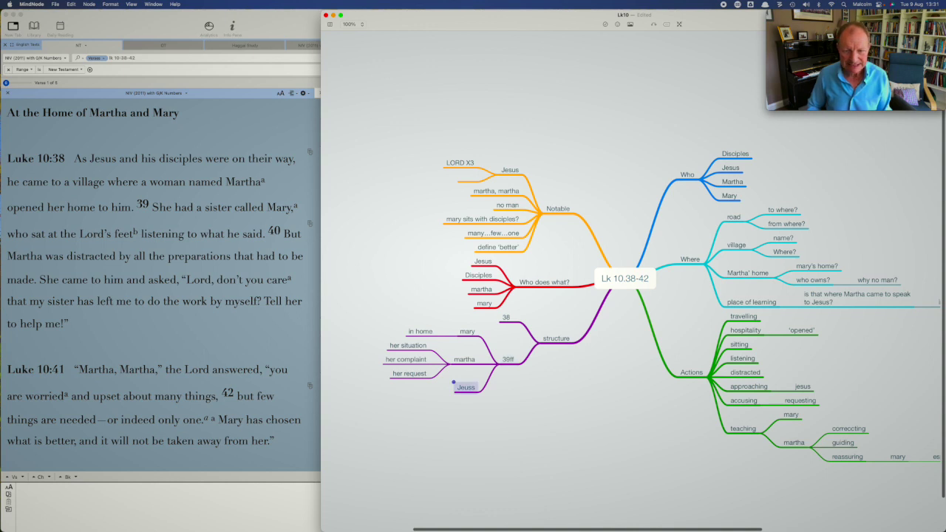
pyautogui.press('Up')
pyautogui.press('Up')
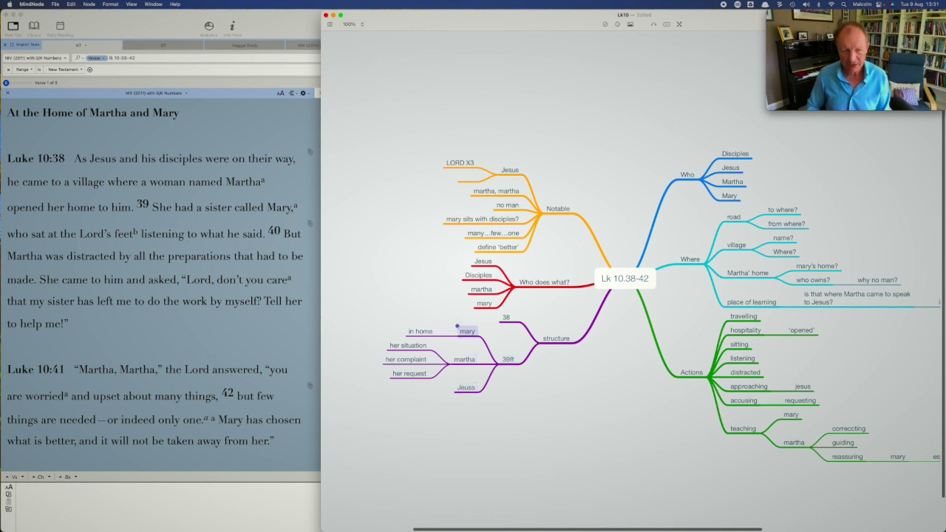
pyautogui.press('Down')
pyautogui.press('Down')
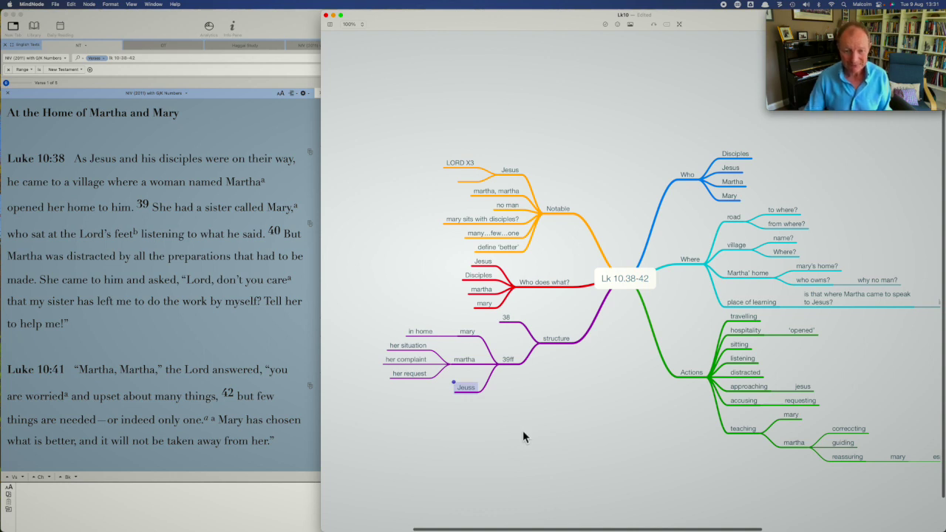
pyautogui.write('Jesus')
pyautogui.press('Return')
# - Give Jesus children His observations, His teaching and His observations
pyautogui.click(418, 387)
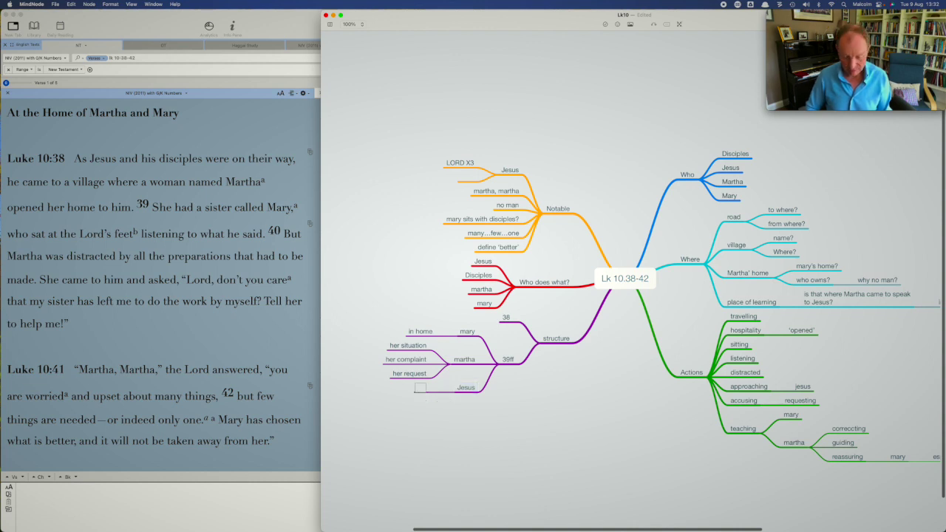
pyautogui.write('His ob')
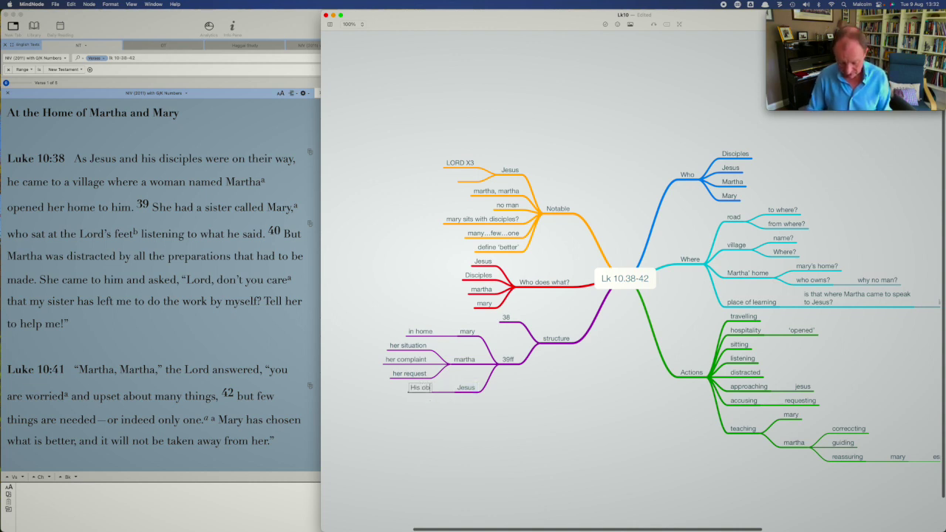
pyautogui.write('senations')
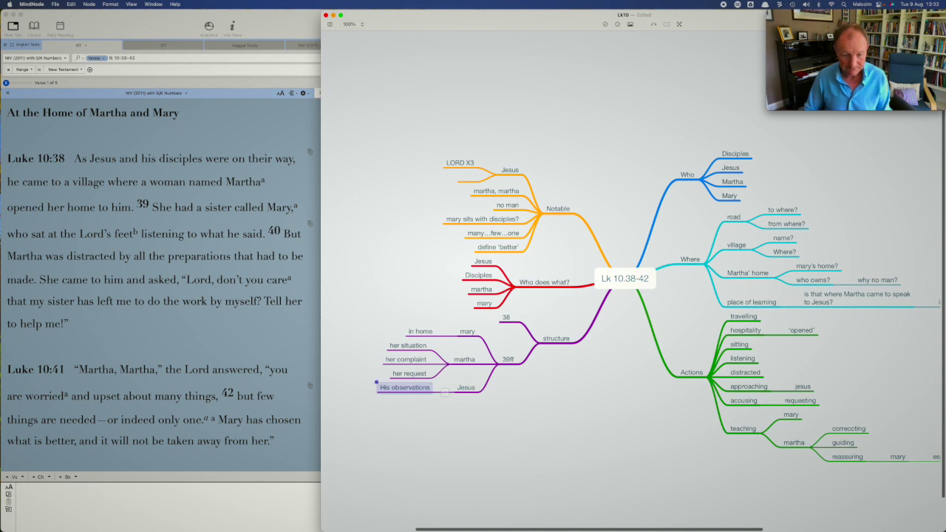
pyautogui.press('Return')
pyautogui.write('His teaching')
pyautogui.press('Return')
pyautogui.write('His')
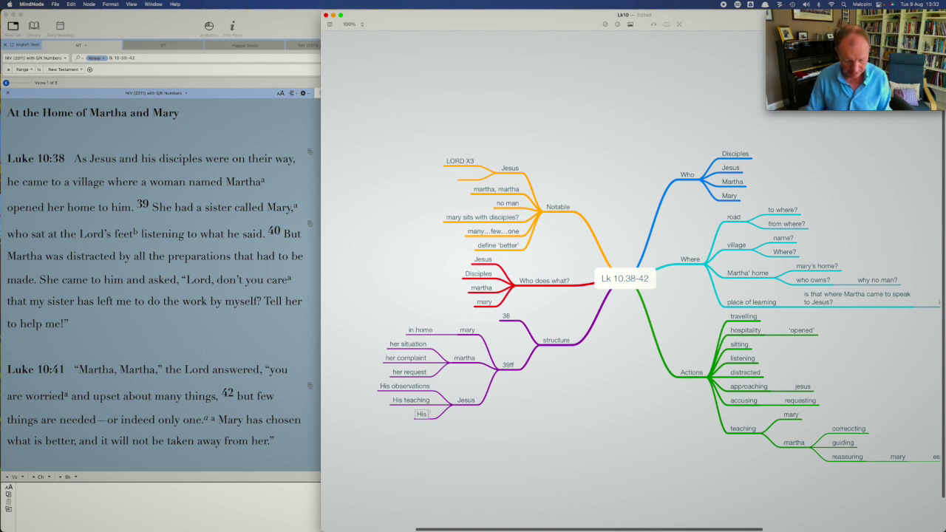
pyautogui.write(' ob')
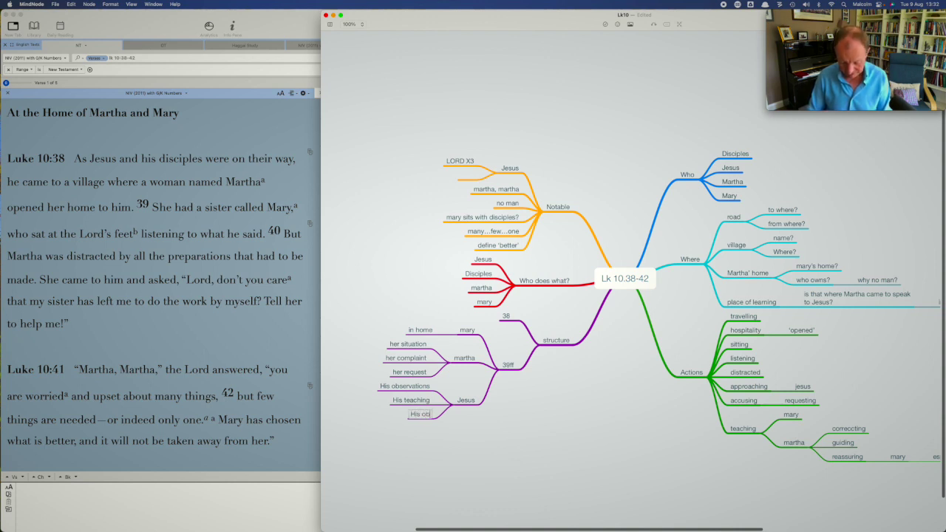
pyautogui.write('servations')
pyautogui.press('Return')
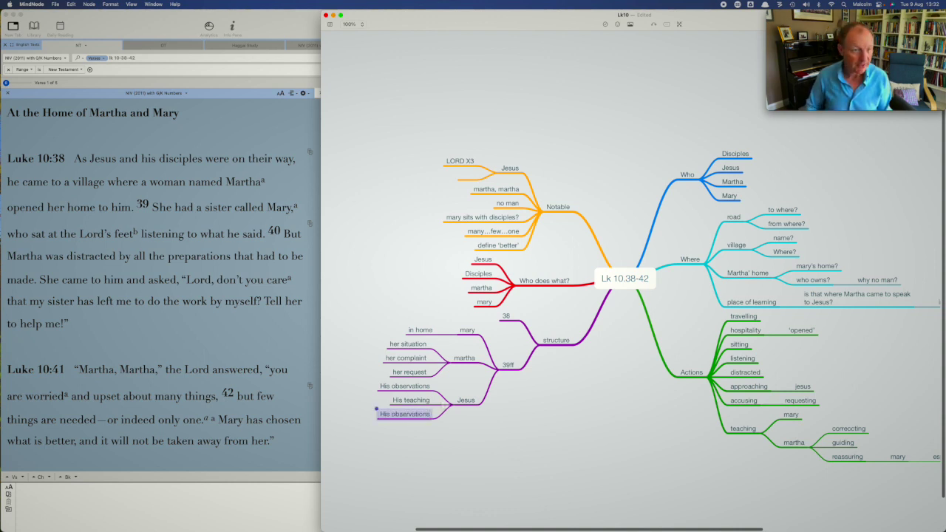
# - Add worried and upset under the first His observations
pyautogui.press('Up')
pyautogui.press('Up')
pyautogui.moveTo(376, 380); pyautogui.dragTo(342, 386)
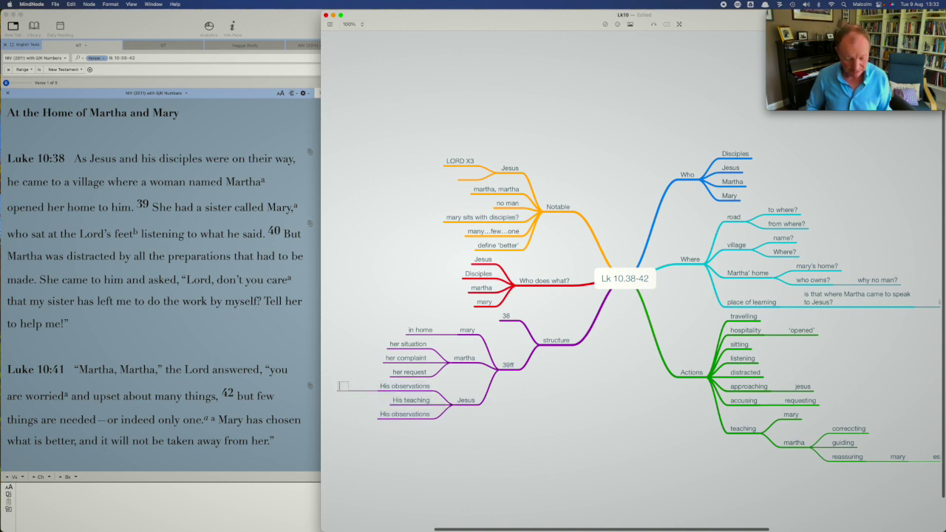
pyautogui.write('worried')
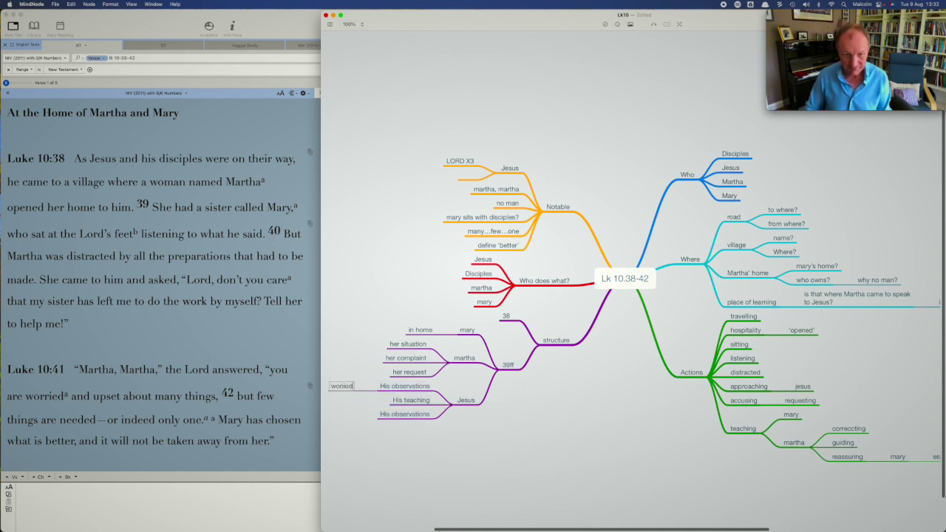
pyautogui.press('BackSpace')
pyautogui.press('BackSpace')
pyautogui.press('BackSpace')
pyautogui.press('BackSpace')
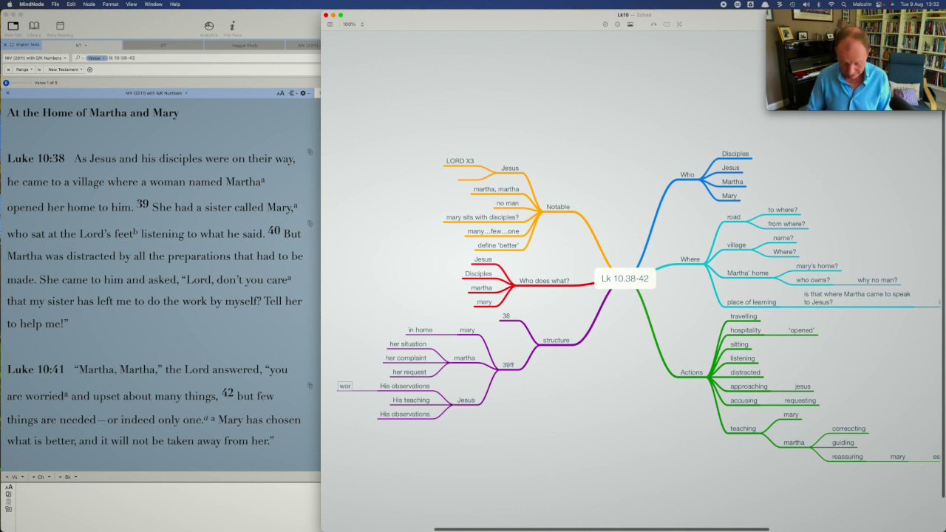
pyautogui.write('ried')
pyautogui.press('Return')
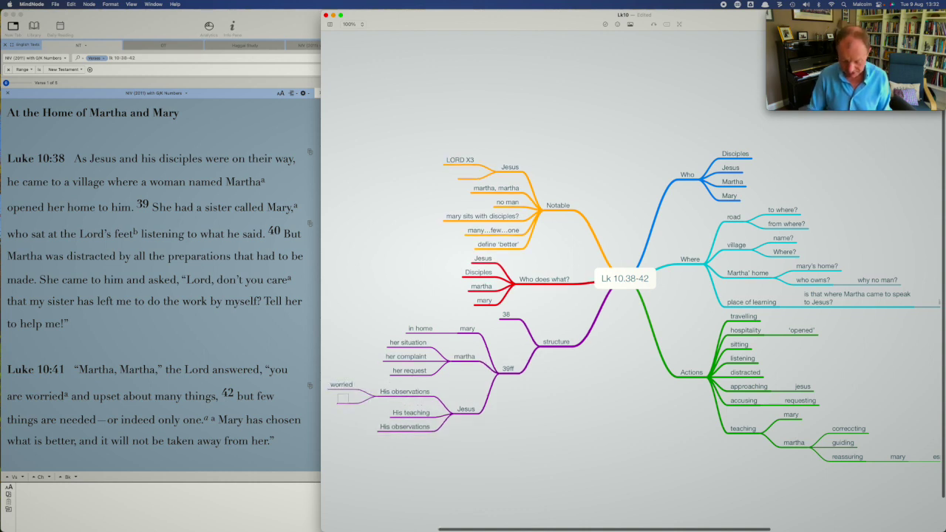
pyautogui.write('upset')
pyautogui.press('Return')
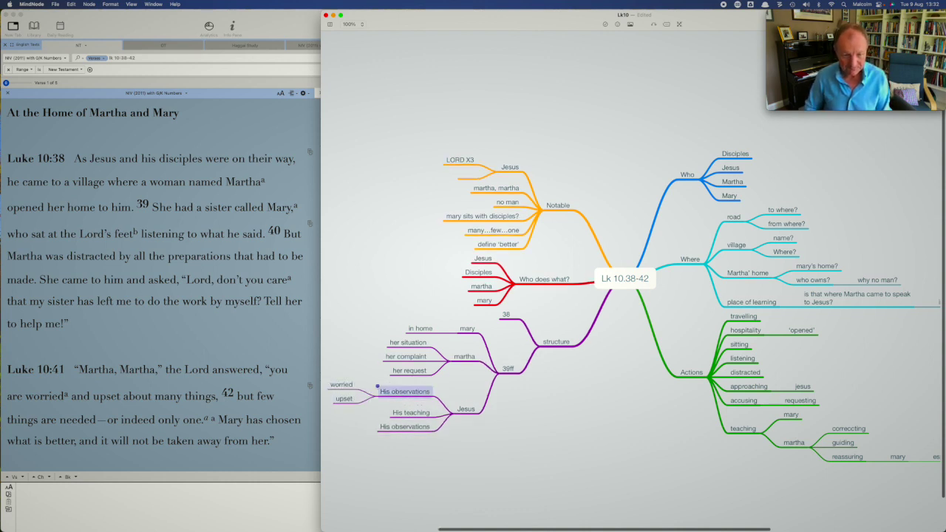
# - Add 'one thing is needed' under His teaching
pyautogui.press('Left')
pyautogui.press('Down')
pyautogui.press('Tab')
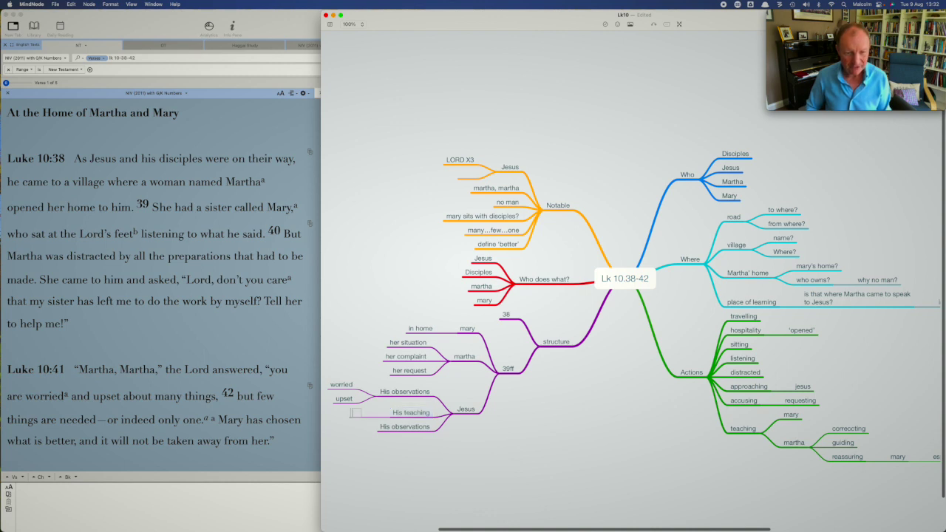
pyautogui.write('one thing is')
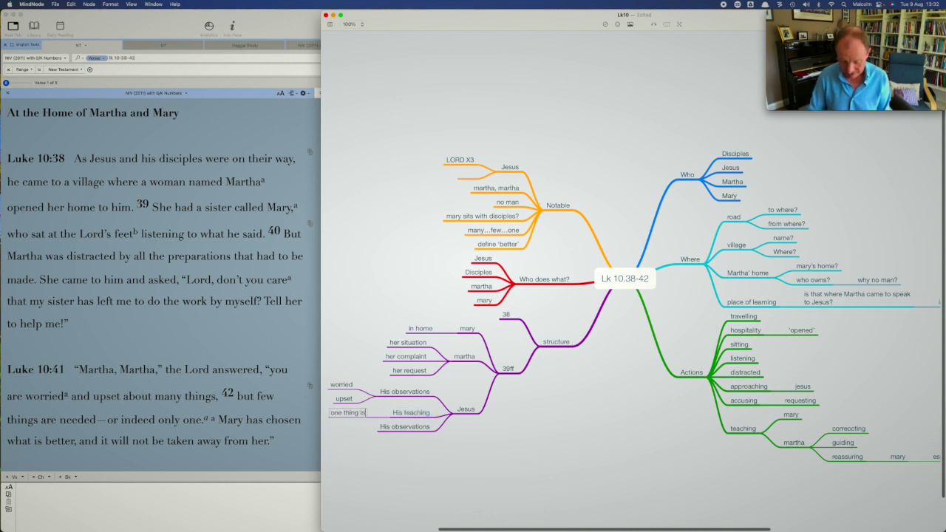
pyautogui.write(' needed')
pyautogui.press('Return')
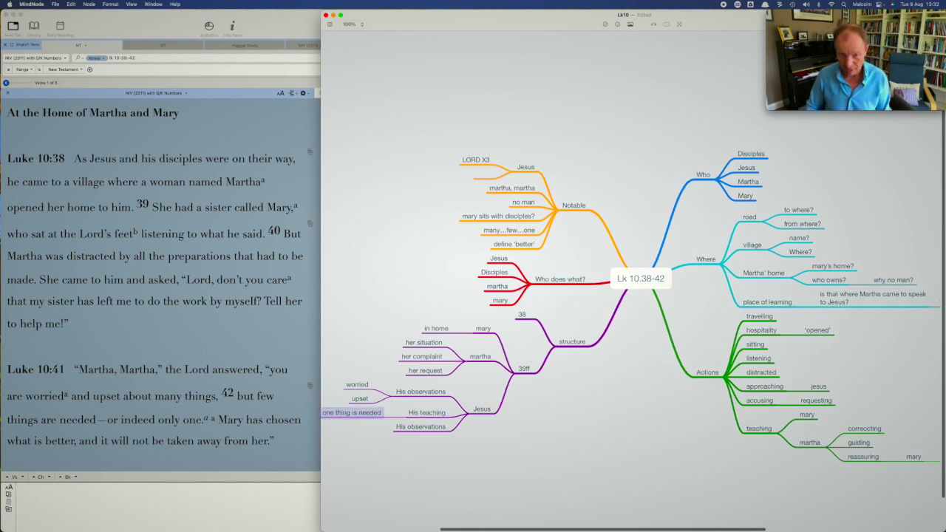
# - Add 'mary chose better' and 'mary will recieve reward' under the second His observations
pyautogui.press('Right')
pyautogui.press('Down')
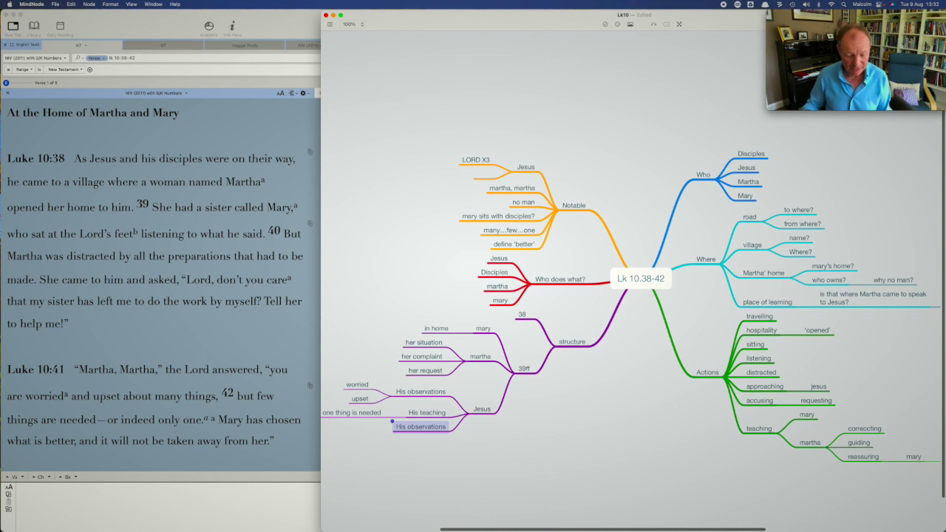
pyautogui.press('Tab')
pyautogui.write('mary chose better')
pyautogui.press('Return')
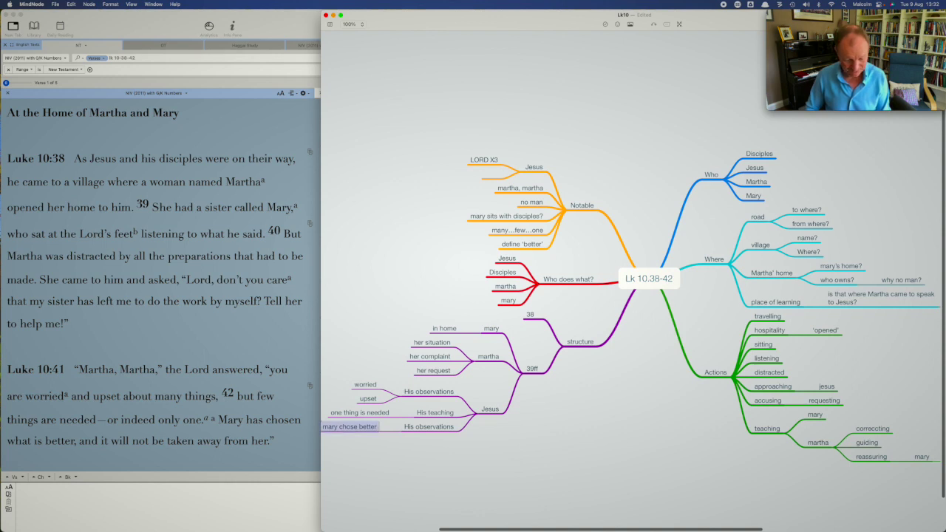
pyautogui.press('Return')
pyautogui.write('mary will rec')
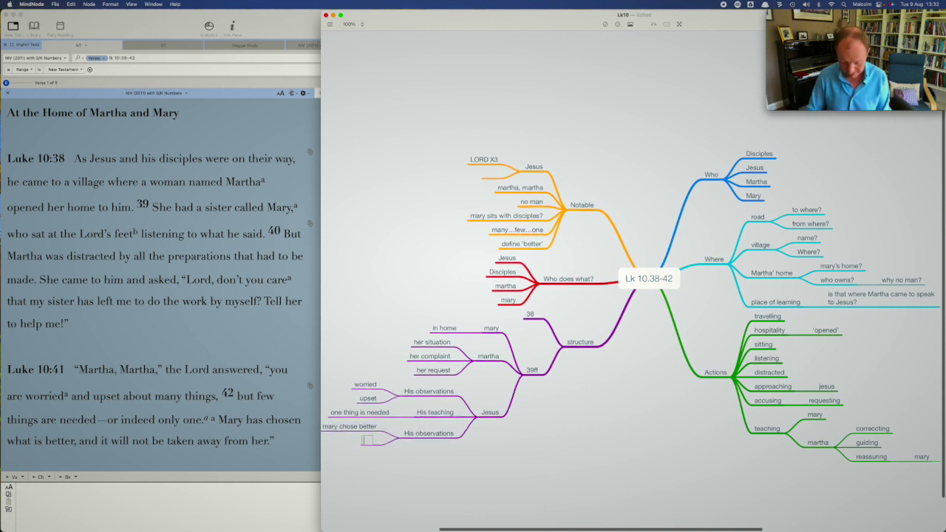
pyautogui.write('ieve reward')
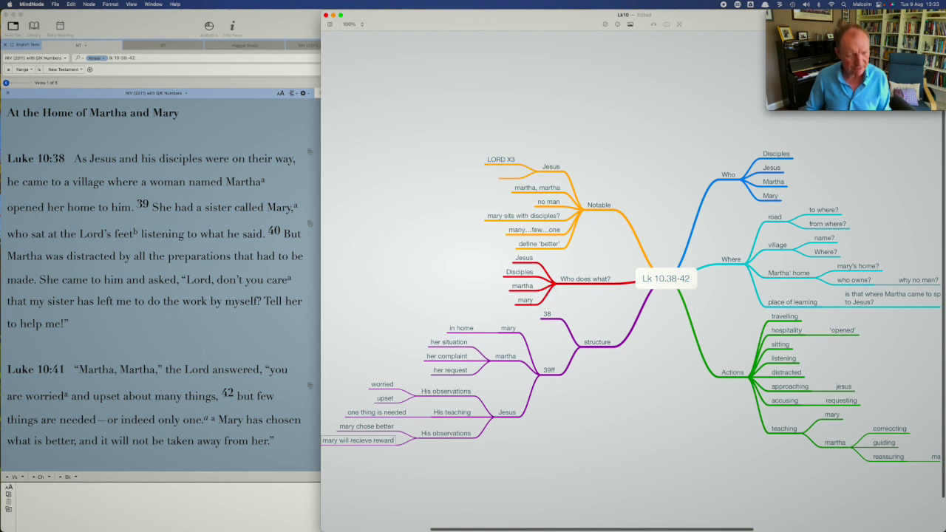
# - Fix 'recieve' to 'receive' and add an 'implied?' child note to that point
pyautogui.press('Return')
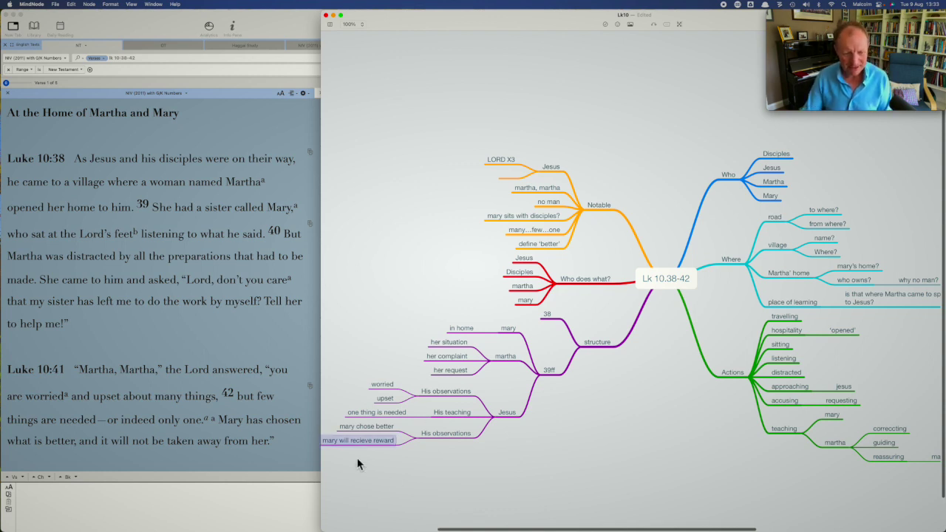
pyautogui.doubleClick(374, 441)
pyautogui.write('receive')
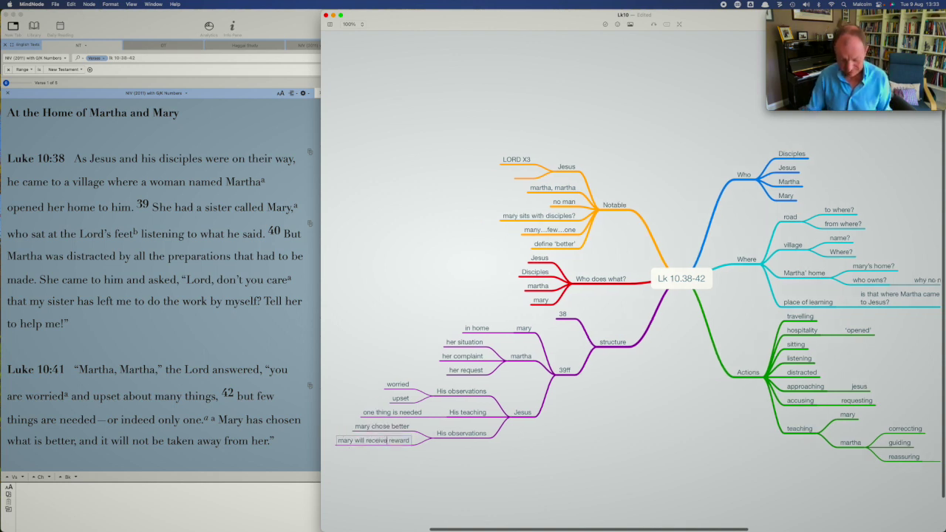
pyautogui.press('Return')
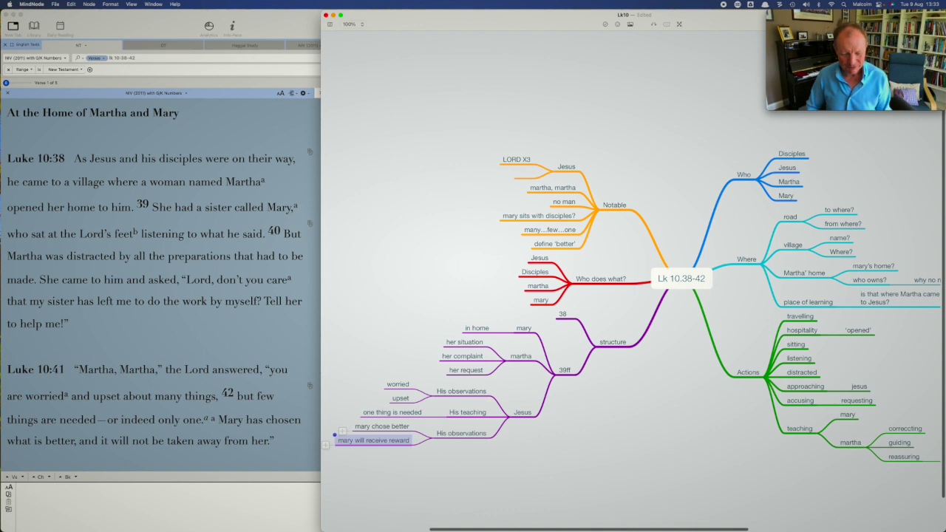
pyautogui.press('Tab')
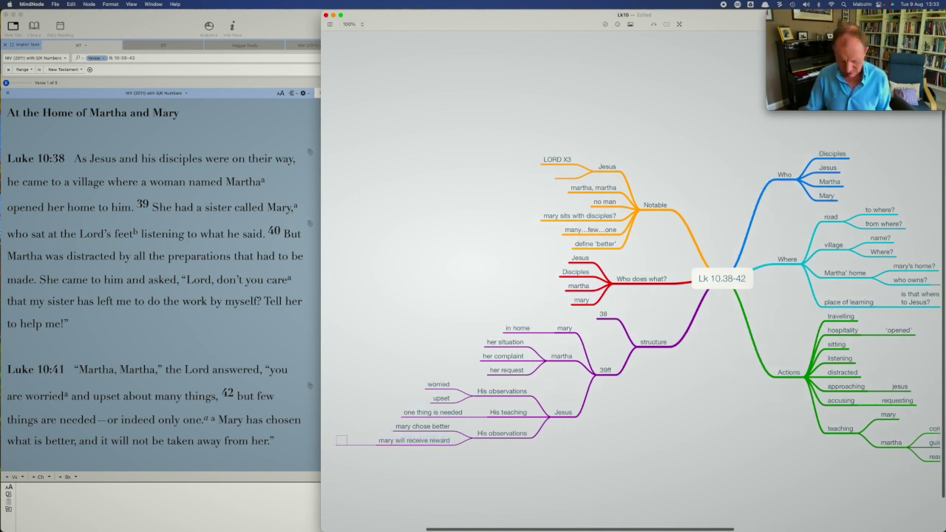
pyautogui.write('implied?')
pyautogui.press('Return')
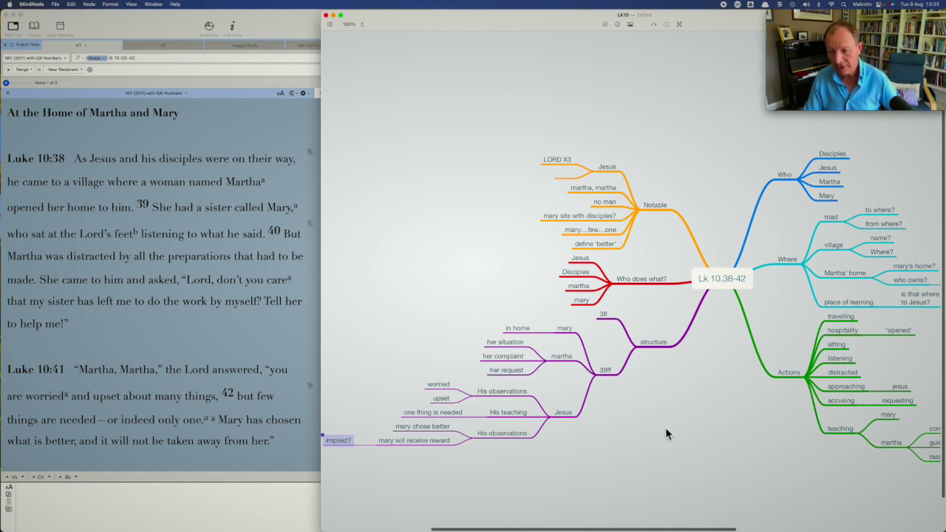
# - Move the map window left and widen it to reveal the cut-off right-hand branches
pyautogui.moveTo(743, 28); pyautogui.dragTo(492, 28)
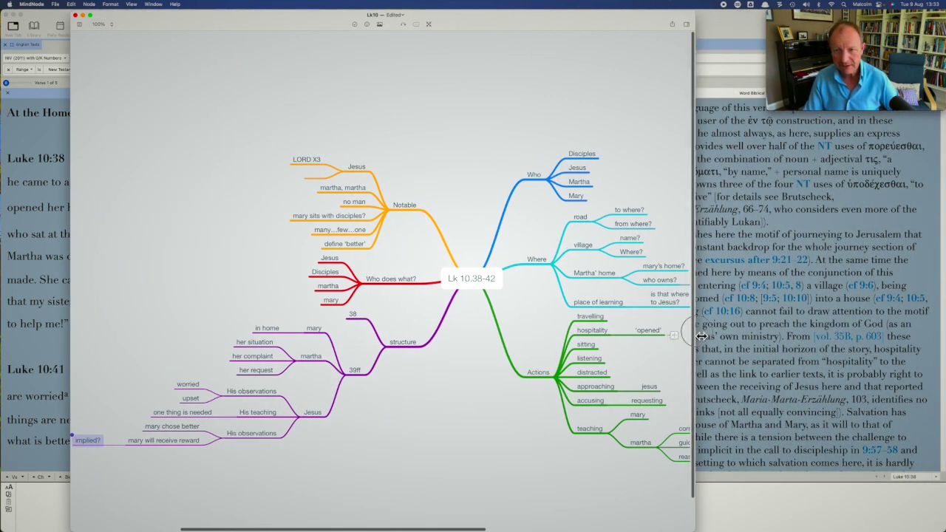
pyautogui.moveTo(693, 337); pyautogui.dragTo(915, 354)
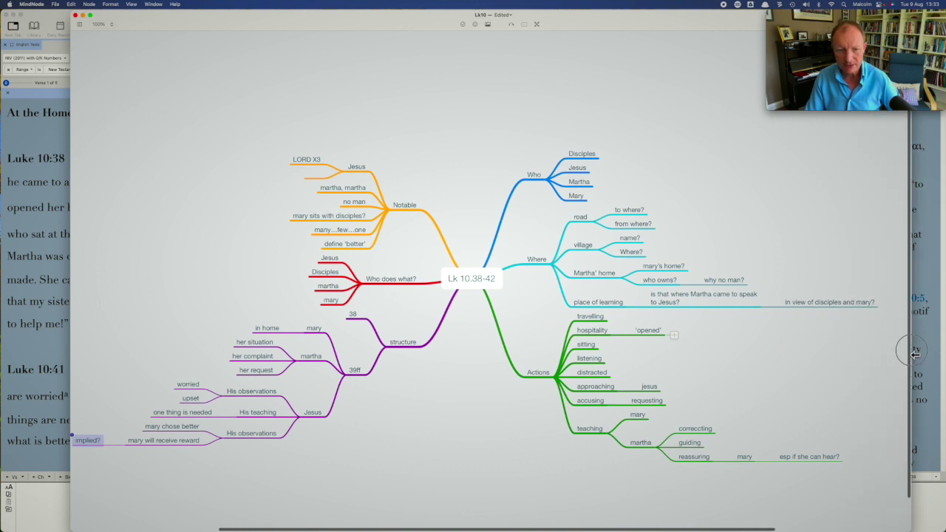